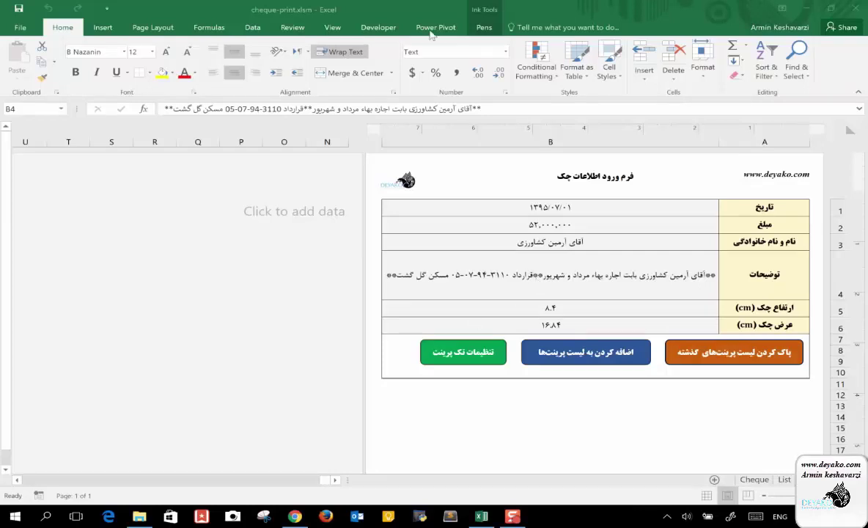
# Step: Show the Developer tab on the ribbon in cheque-print.xlsm
pyautogui.click(379, 28)
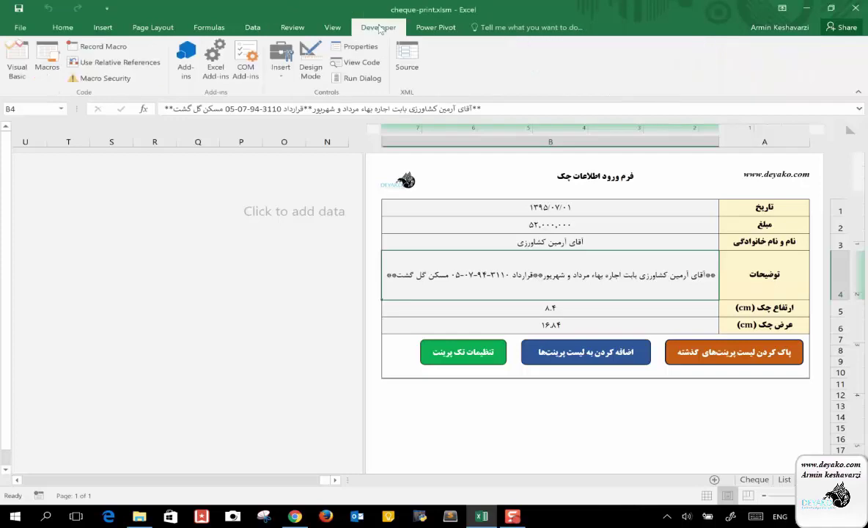
# Step: Open the Visual Basic editor and view Sheet2 (Data) code down to onePrintFirst's ChequeHeight line
pyautogui.click(12, 54)
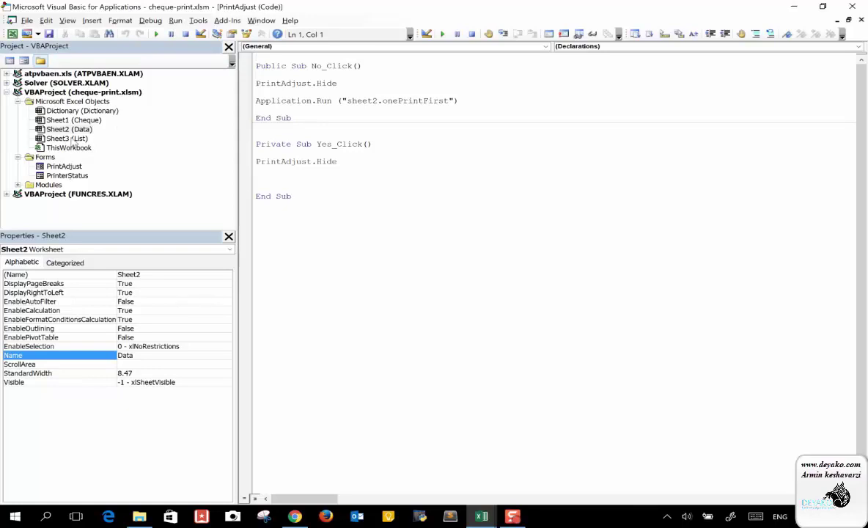
pyautogui.doubleClick(70, 129)
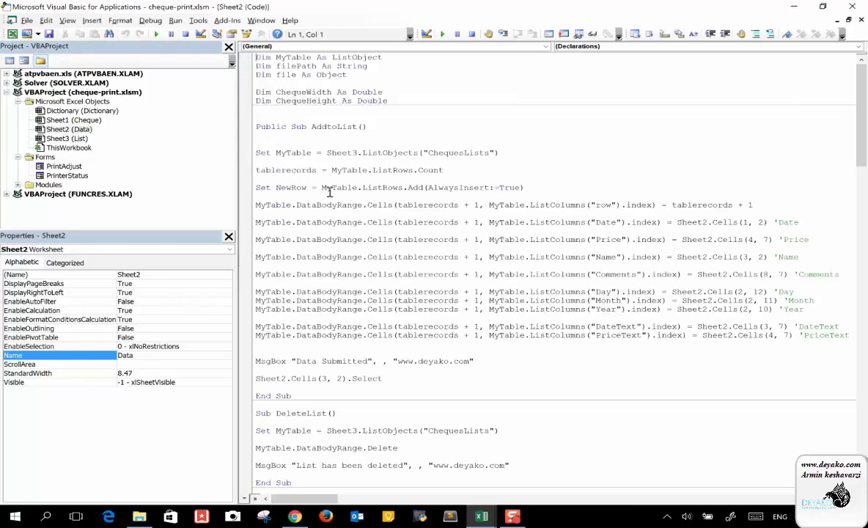
pyautogui.scroll(-3, 347, 246)
pyautogui.scroll(-3, 347, 245)
pyautogui.scroll(-2, 337, 253)
pyautogui.scroll(-2, 317, 283)
pyautogui.click(317, 283)
pyautogui.scroll(-1, 317, 283)
pyautogui.scroll(-1, 317, 283)
pyautogui.scroll(-2, 316, 283)
pyautogui.scroll(-1, 317, 283)
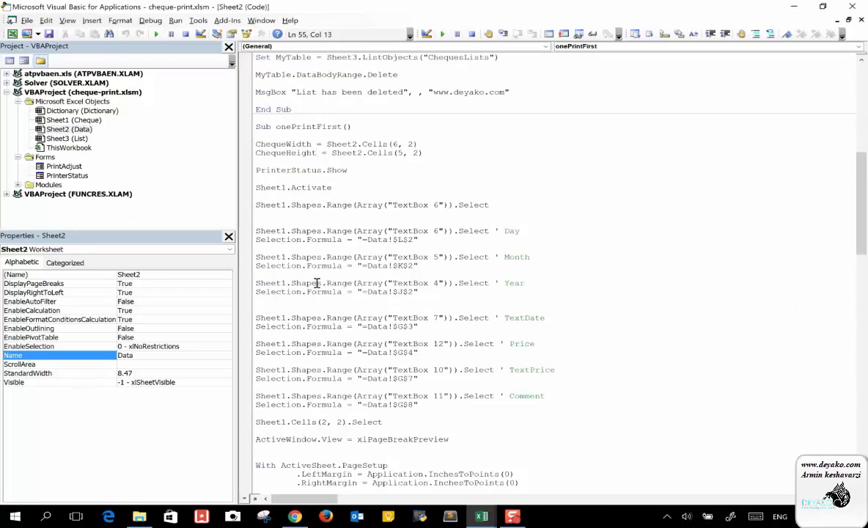
# Step: Switch to the Excel workbook's Cheque sheet showing the filled cheque image
pyautogui.click(481, 517)
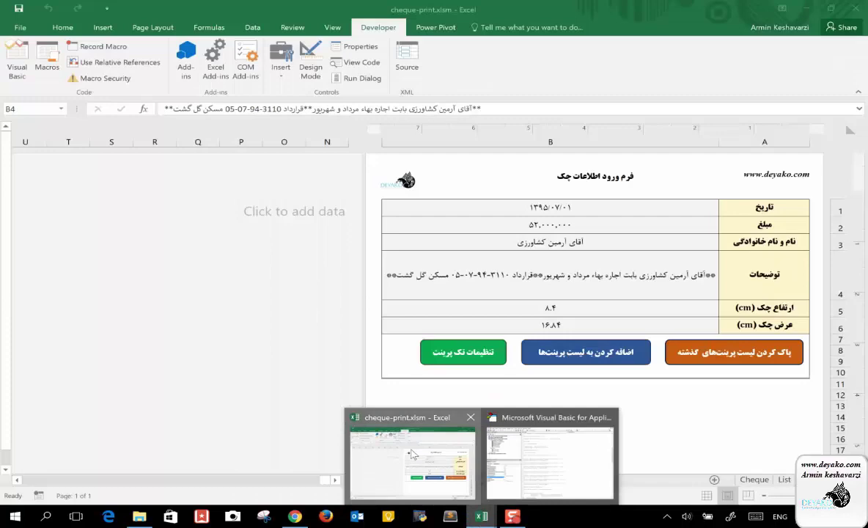
pyautogui.click(383, 425)
pyautogui.click(755, 481)
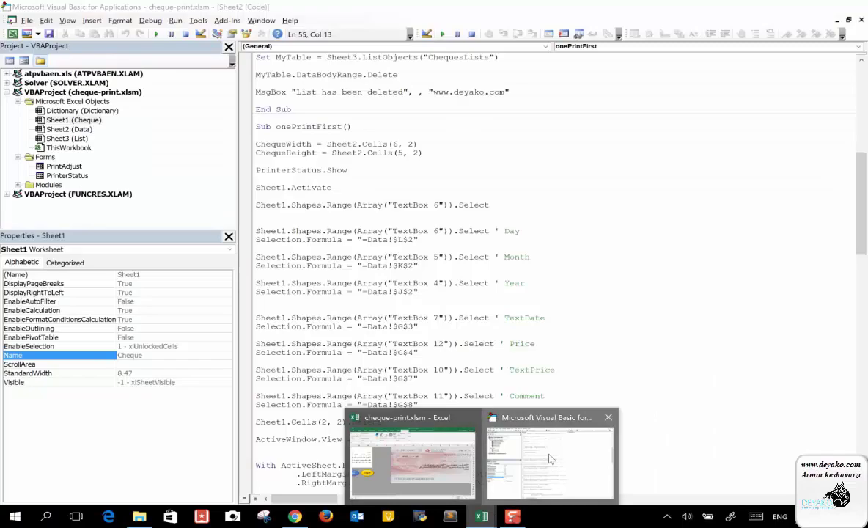
# Step: Return to the VBA editor and scroll through the onePrintFirst macro code
pyautogui.moveTo(481, 516)
pyautogui.click(510, 426)
pyautogui.scroll(-3, 523, 288)
pyautogui.scroll(-3, 523, 288)
pyautogui.scroll(-3, 522, 288)
pyautogui.scroll(-2, 523, 288)
pyautogui.scroll(-2, 523, 290)
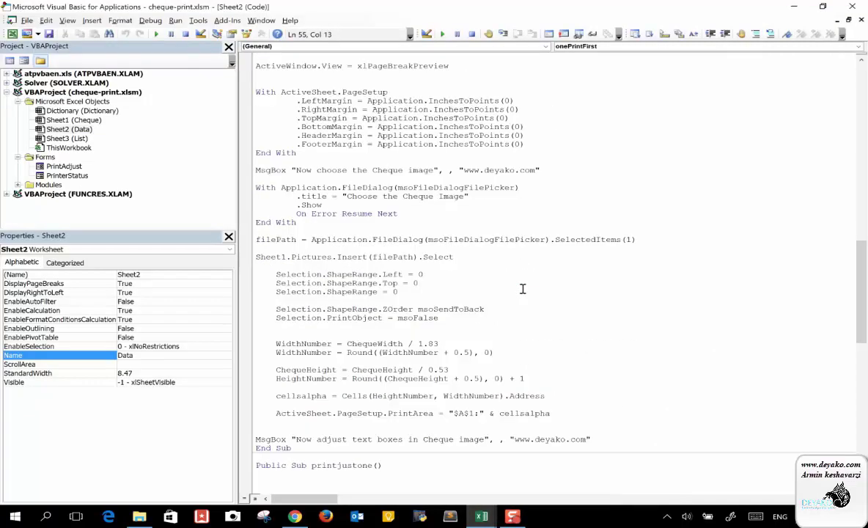
pyautogui.scroll(1, 523, 288)
pyautogui.scroll(7, 523, 288)
pyautogui.scroll(1, 522, 288)
pyautogui.scroll(3, 523, 288)
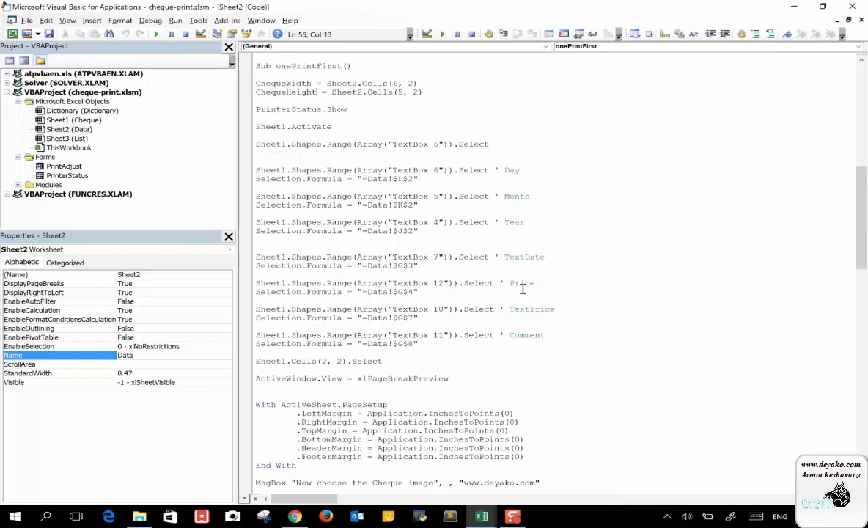
pyautogui.scroll(2, 523, 288)
pyautogui.scroll(2, 523, 288)
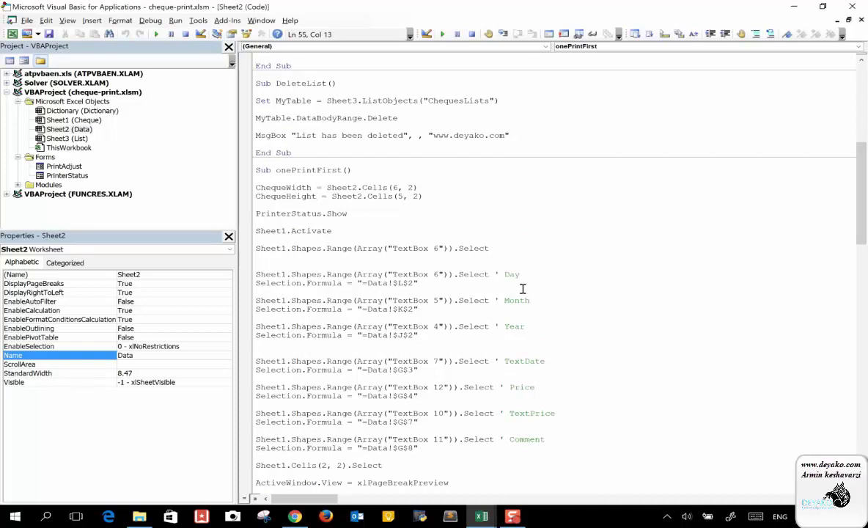
# Step: Highlight ChequeWidth and ChequeHeight, then place the cursor after the PrinterStatus.Show line
pyautogui.doubleClick(273, 189)
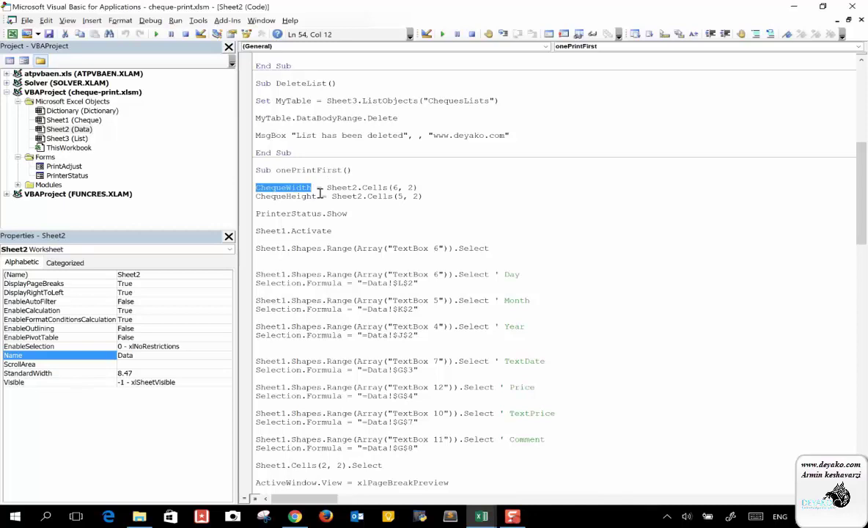
pyautogui.doubleClick(301, 196)
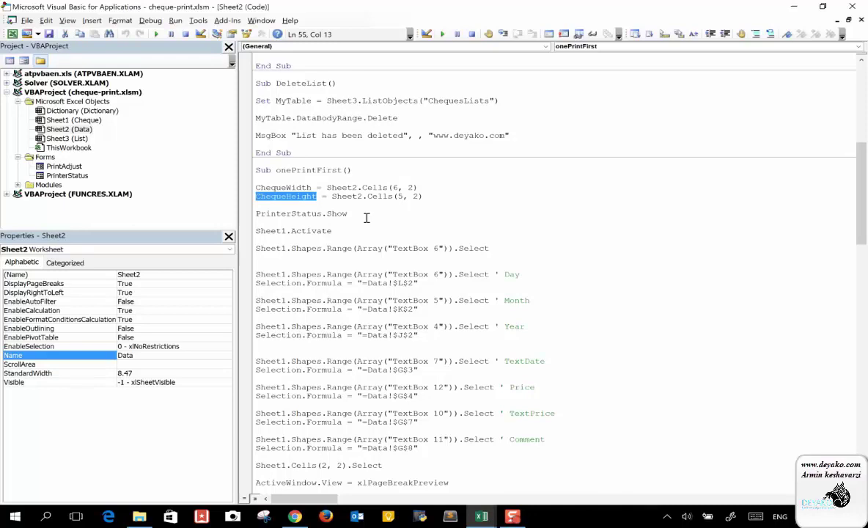
pyautogui.click(366, 218)
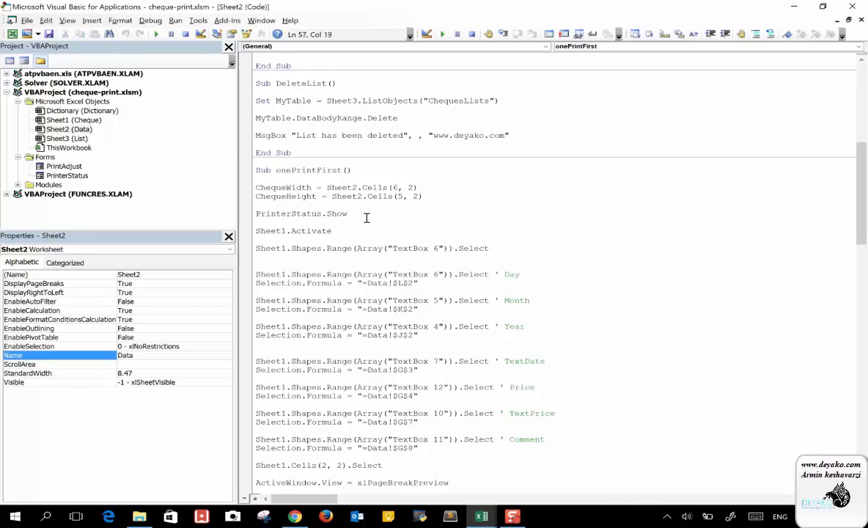
pyautogui.click(482, 517)
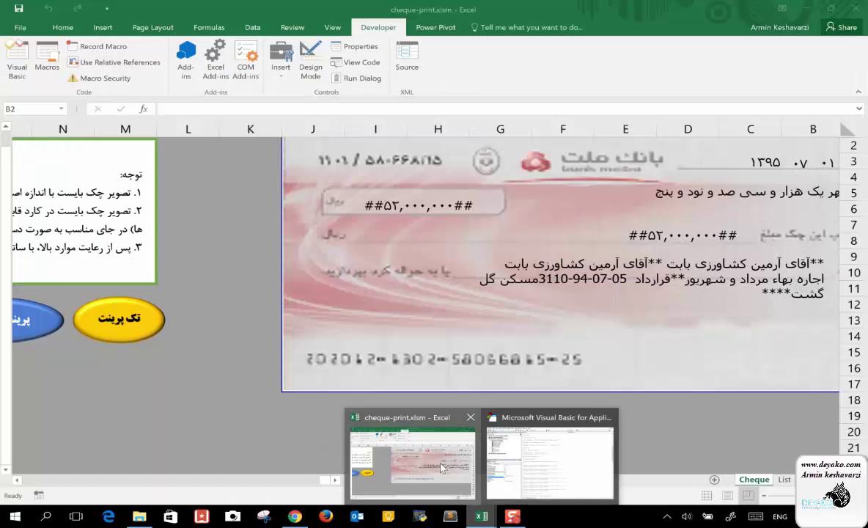
pyautogui.click(407, 428)
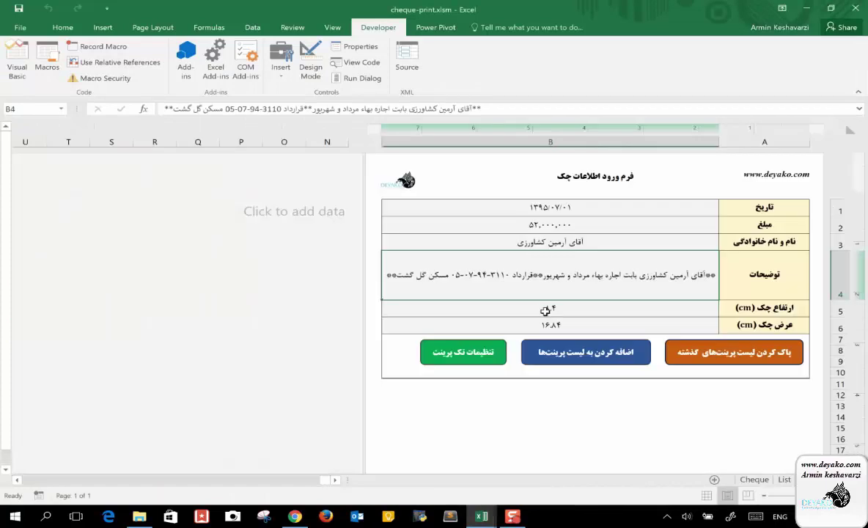
pyautogui.click(545, 311)
pyautogui.press('Return')
pyautogui.click(619, 306)
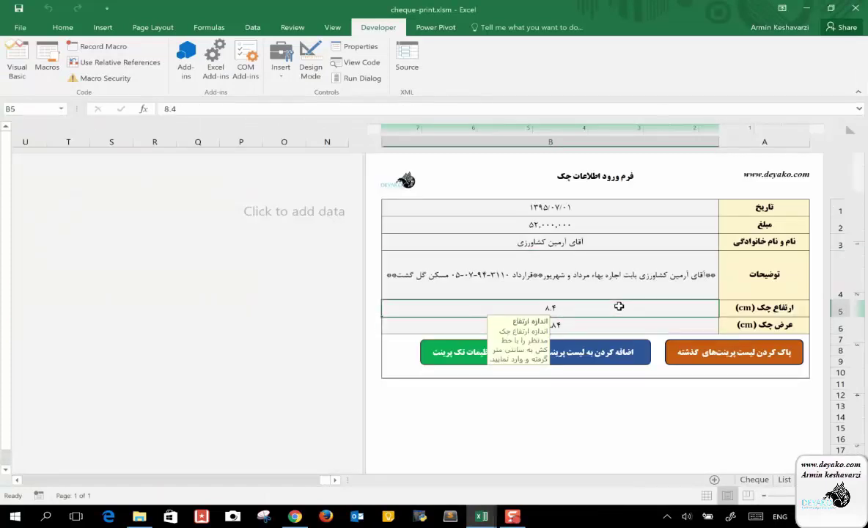
pyautogui.click(639, 272)
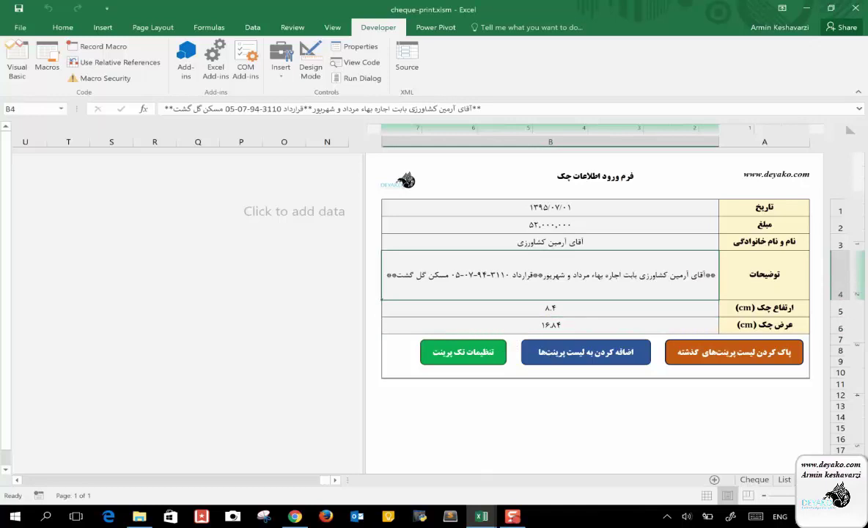
pyautogui.moveTo(481, 517)
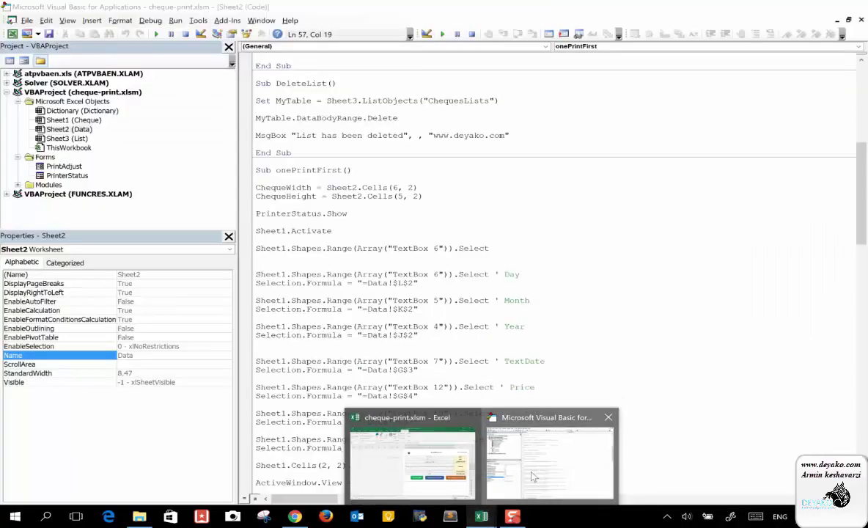
pyautogui.click(533, 477)
# Step: Highlight ChequeWidth, ChequeHeight and PrinterStatus, then open the PrinterStatus form design
pyautogui.doubleClick(288, 188)
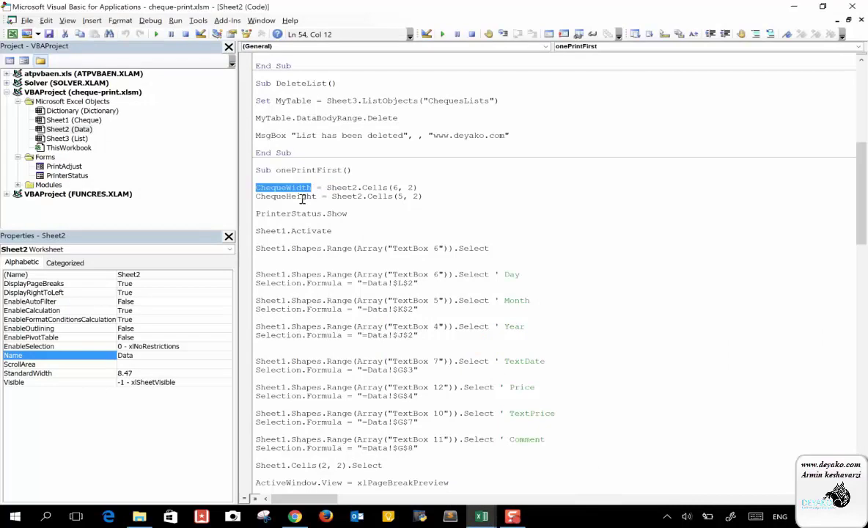
pyautogui.doubleClick(302, 196)
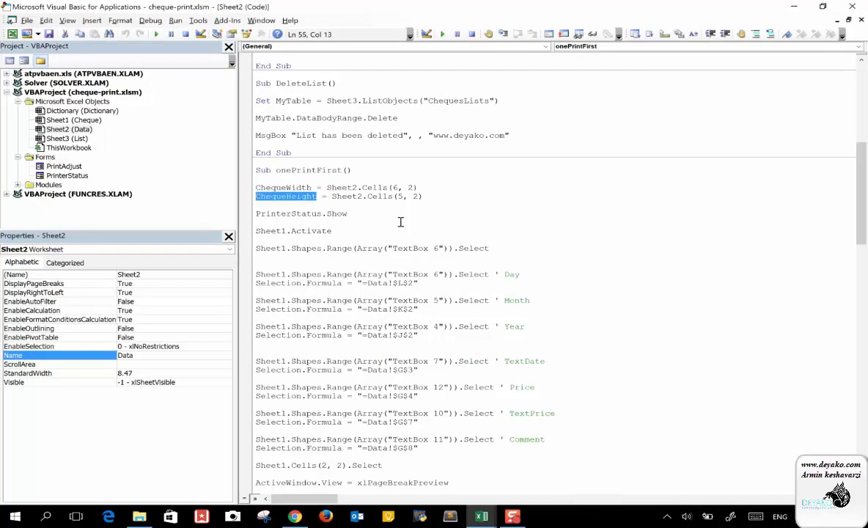
pyautogui.scroll(-1, 400, 222)
pyautogui.scroll(-1, 401, 221)
pyautogui.doubleClick(293, 162)
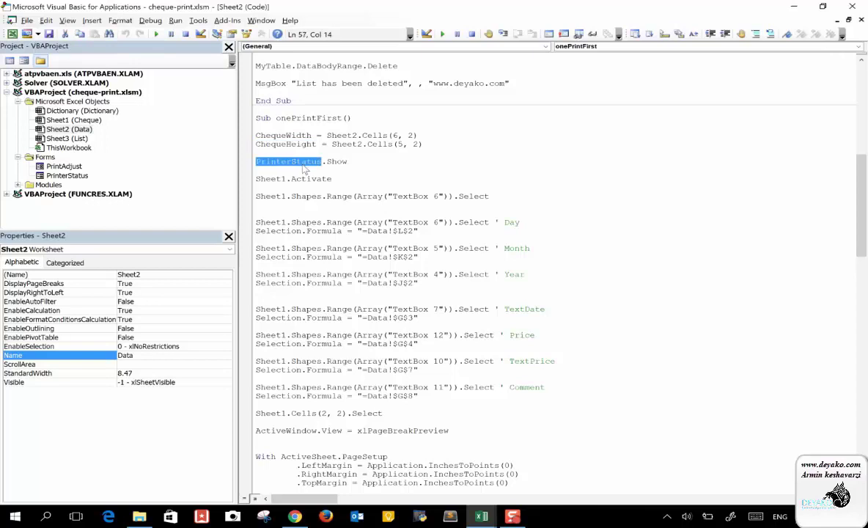
pyautogui.doubleClick(66, 176)
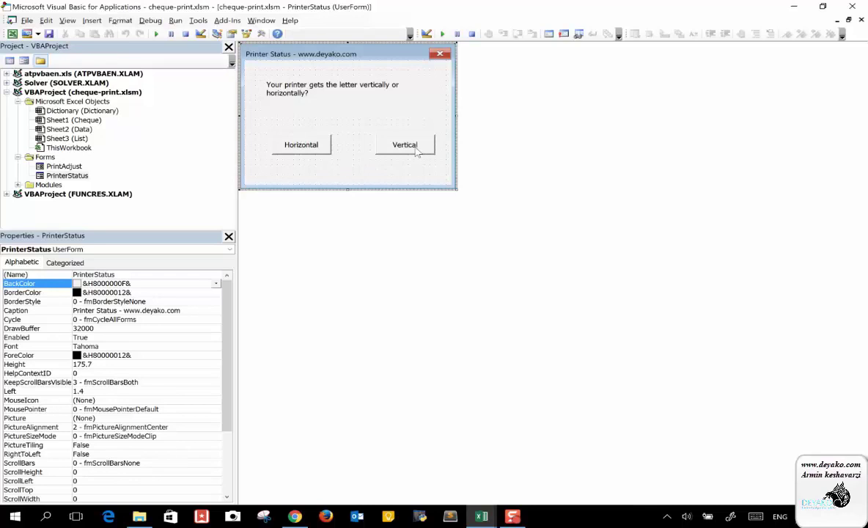
# Step: Open the Vertical button's code and insert a blank line after the Horizontal_Click header
pyautogui.doubleClick(384, 145)
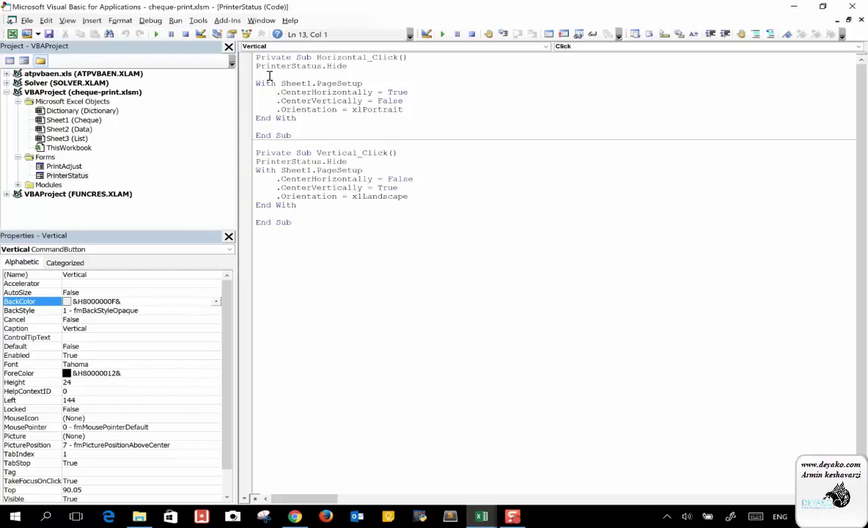
pyautogui.click(412, 59)
pyautogui.press('BackSpace')
pyautogui.press('Return')
# Step: Review PrinterStatus, PageSetup and Sheet1 in the code, check the Cheque sheet module, then reopen the button code
pyautogui.doubleClick(300, 75)
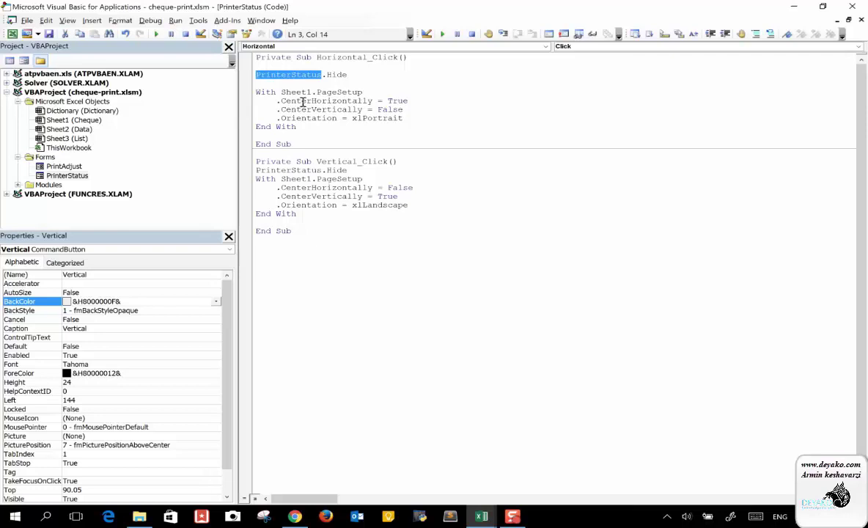
pyautogui.doubleClick(342, 92)
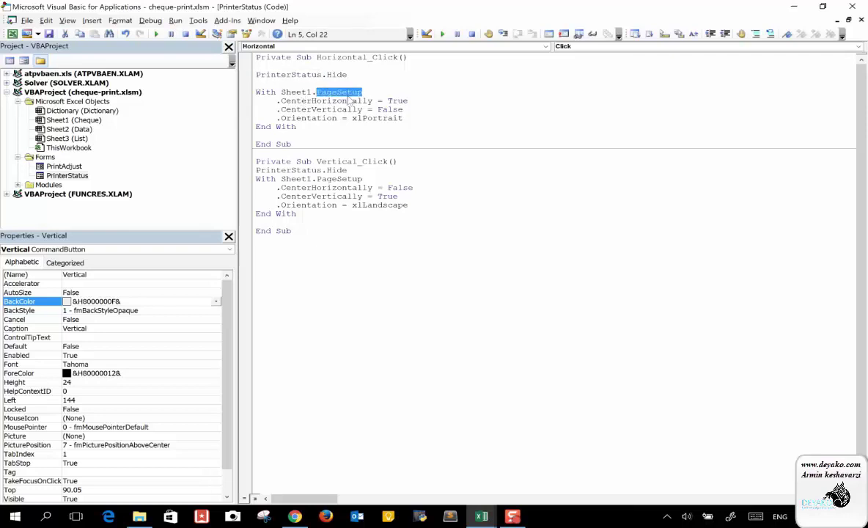
pyautogui.doubleClick(299, 92)
pyautogui.click(82, 119)
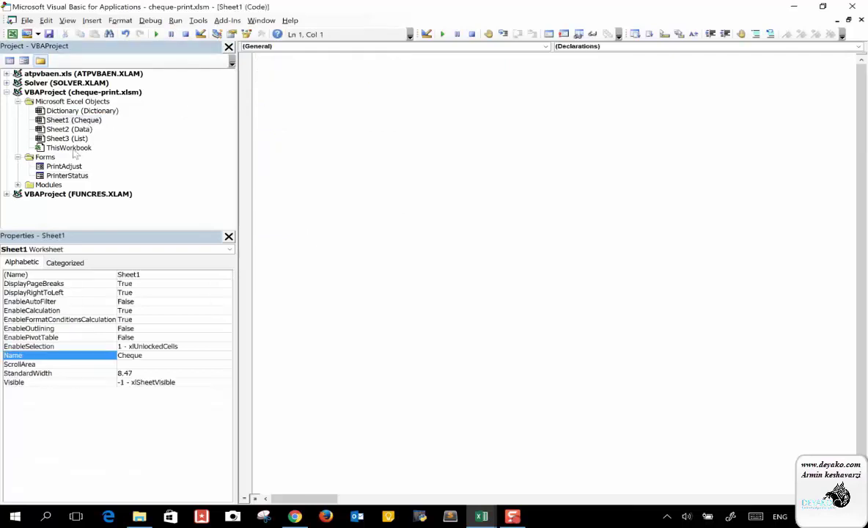
pyautogui.doubleClick(67, 176)
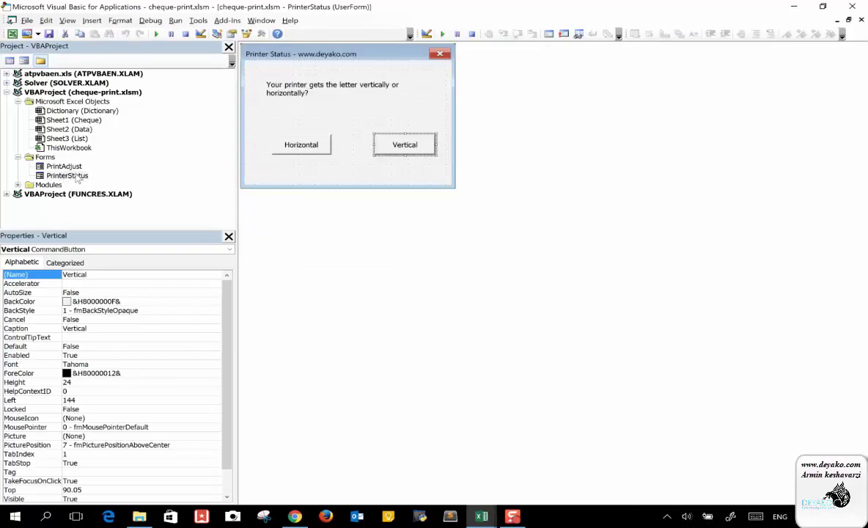
pyautogui.doubleClick(428, 145)
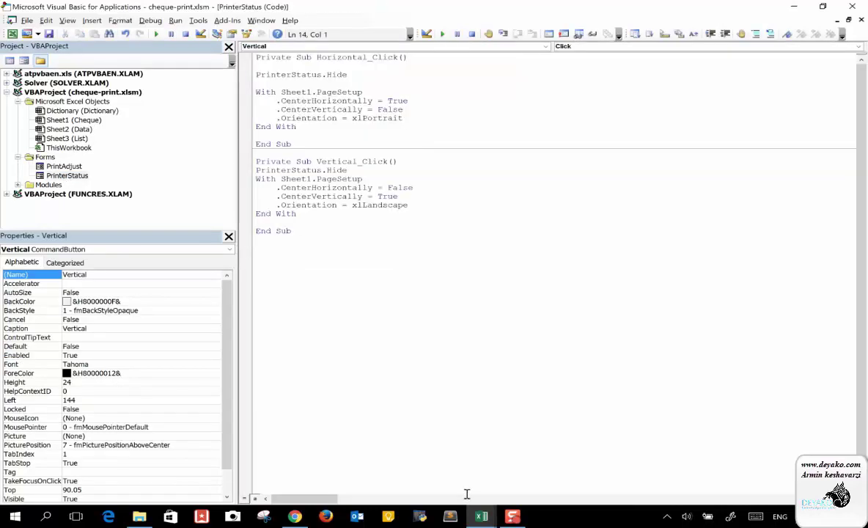
# Step: Glance at the Excel Cheque sheet and return to the VBA editor
pyautogui.click(481, 518)
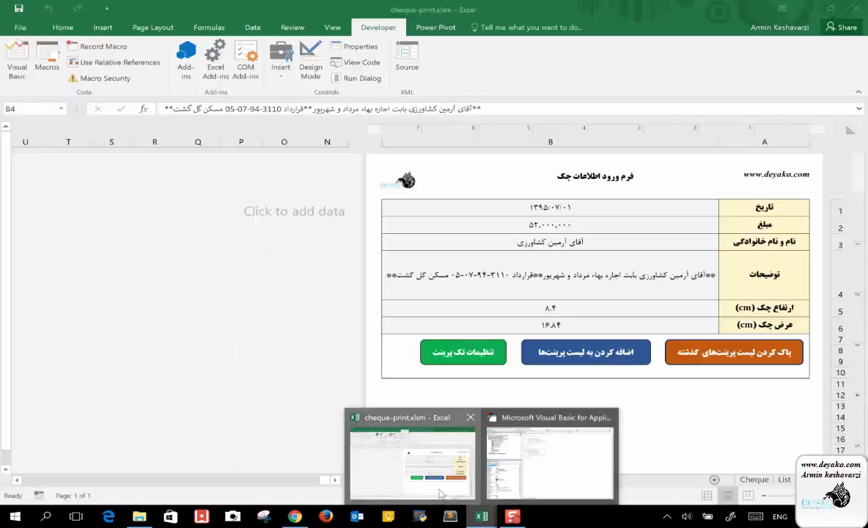
pyautogui.click(409, 456)
pyautogui.click(755, 479)
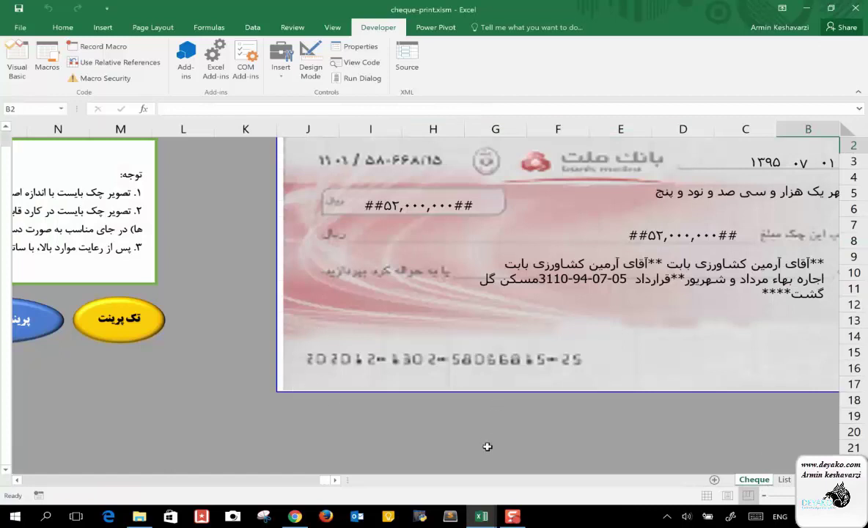
pyautogui.moveTo(481, 516)
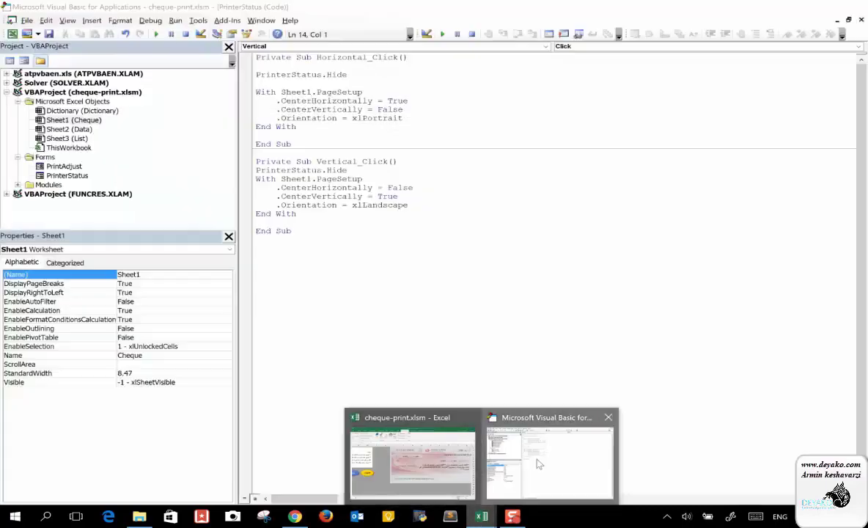
pyautogui.click(539, 464)
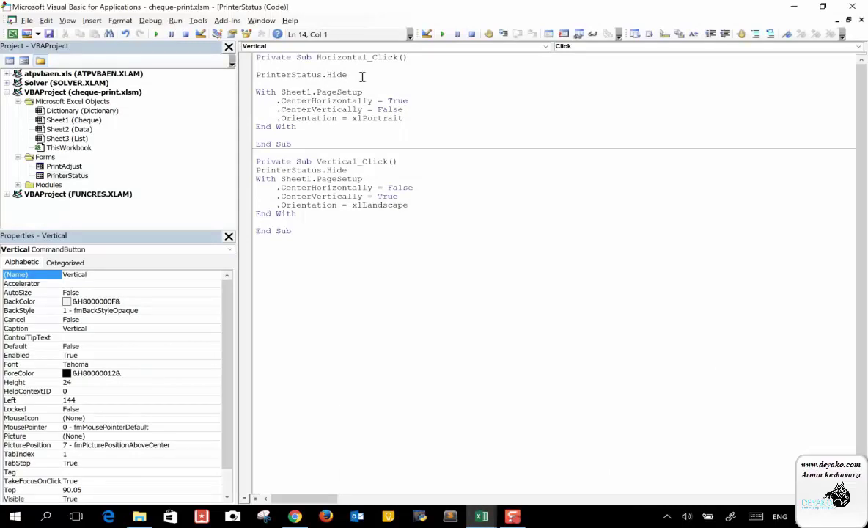
# Step: Highlight With Sheet1.PageSetup, CenterHorizontally, CenterVertically and Orientation, then switch to the cheque-print workbook
pyautogui.doubleClick(336, 109)
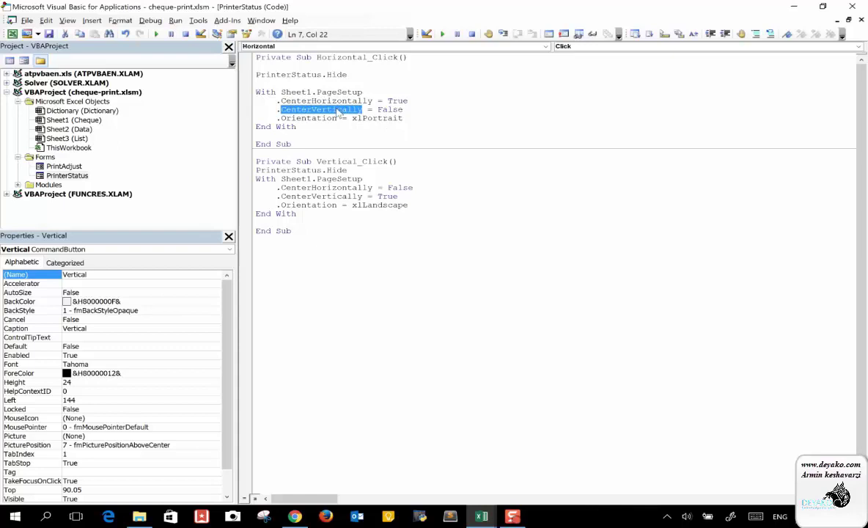
pyautogui.doubleClick(269, 92)
pyautogui.doubleClick(294, 93)
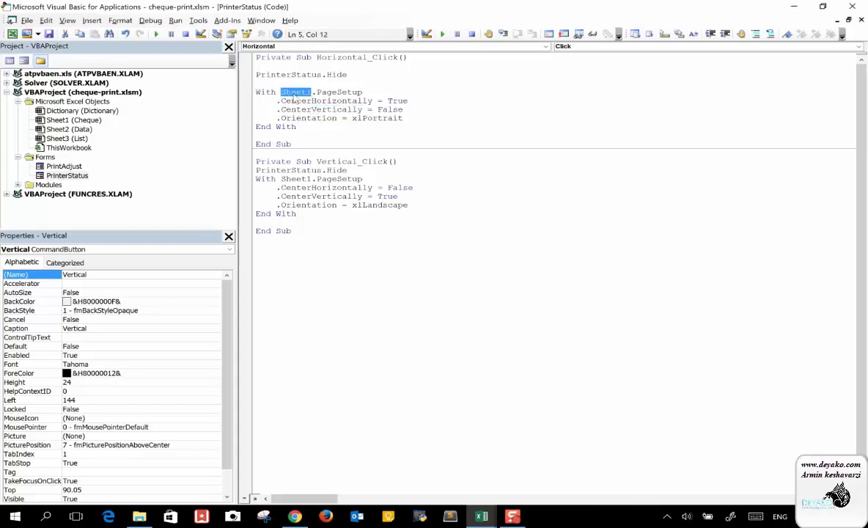
pyautogui.doubleClick(342, 93)
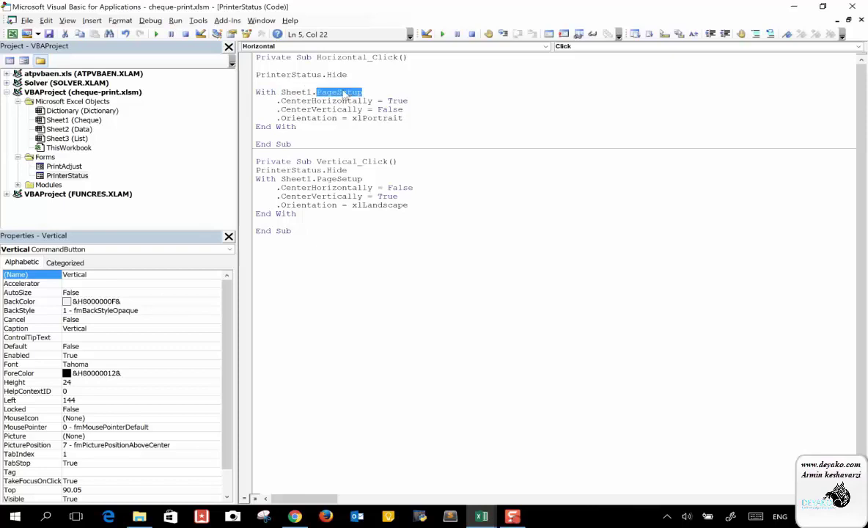
pyautogui.doubleClick(299, 102)
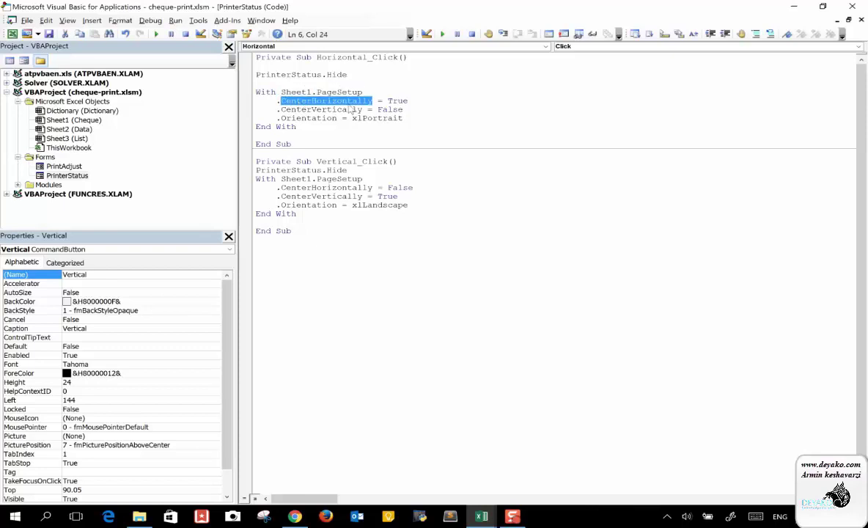
pyautogui.doubleClick(302, 110)
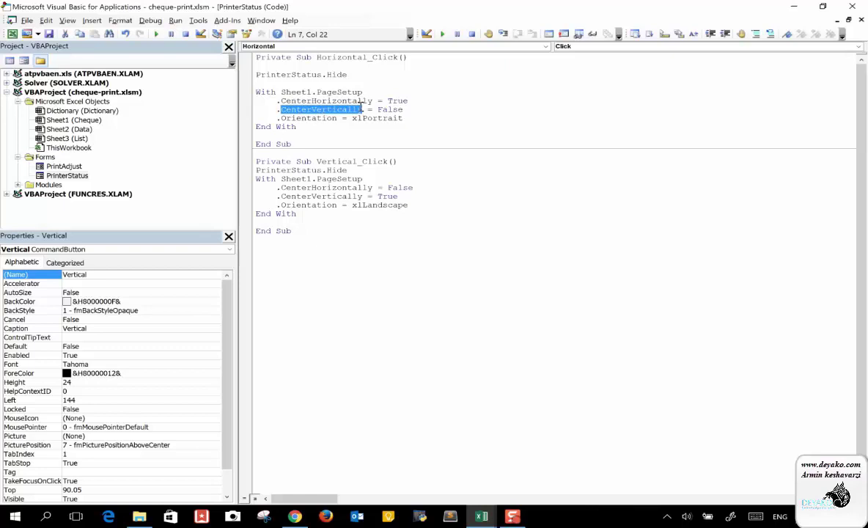
pyautogui.click(360, 102)
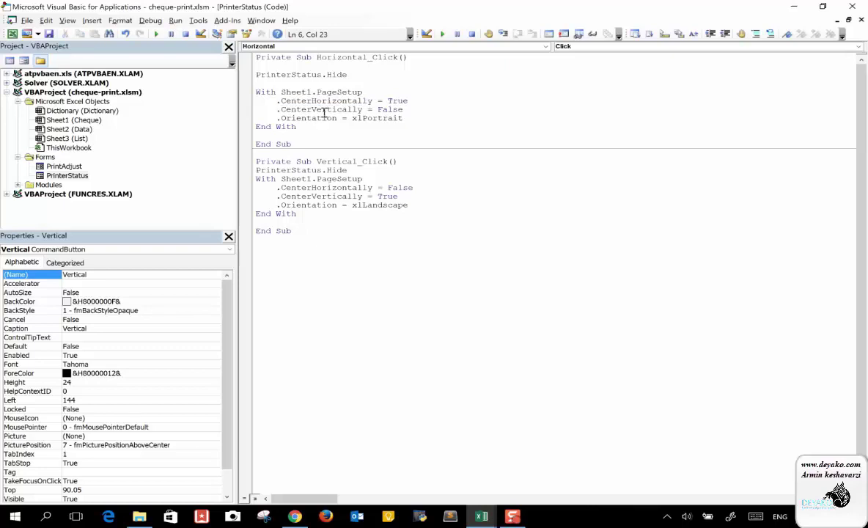
pyautogui.doubleClick(295, 118)
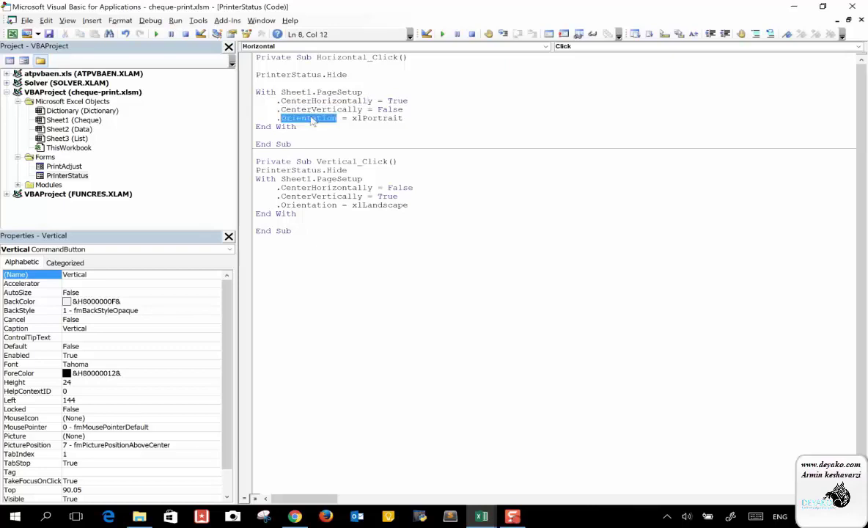
pyautogui.click(381, 118)
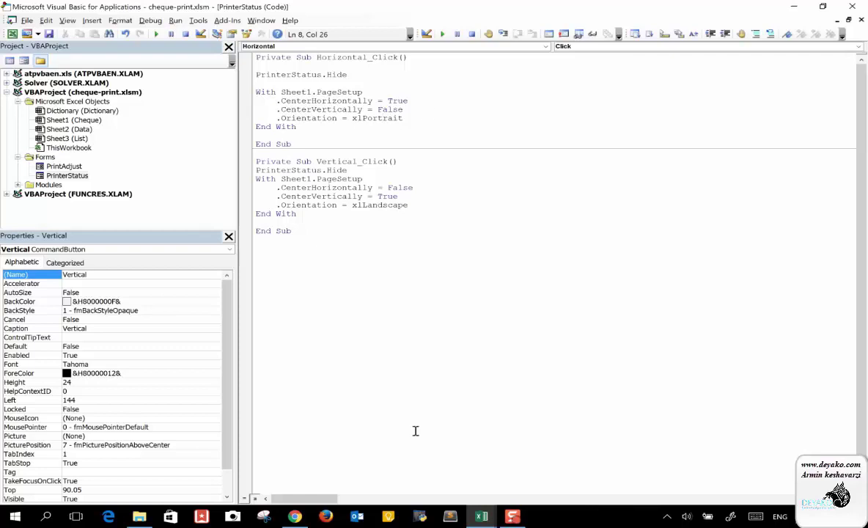
pyautogui.click(476, 516)
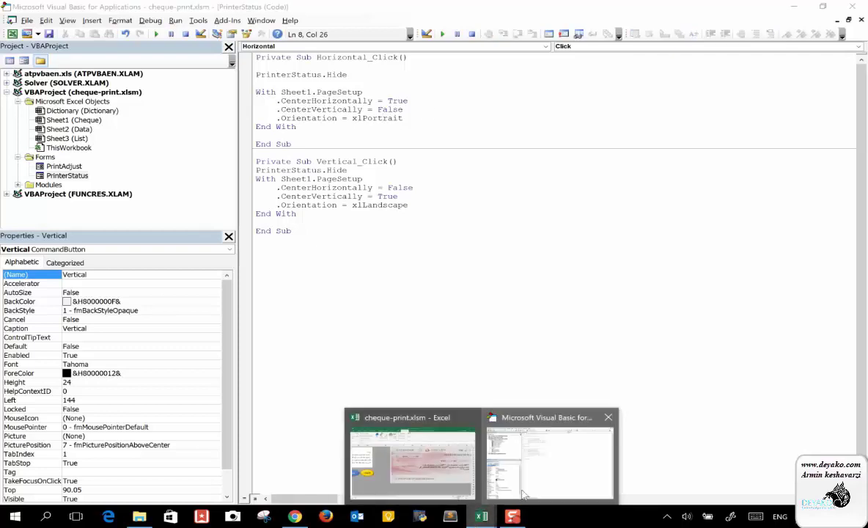
pyautogui.click(429, 490)
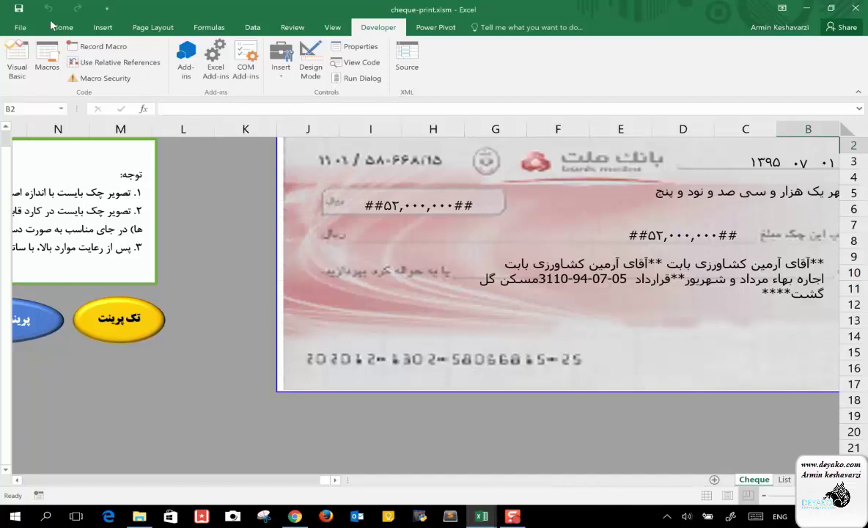
# Step: In Custom Margins, switch Center on page from Vertically to Horizontally, then return to the VBA code
pyautogui.click(151, 28)
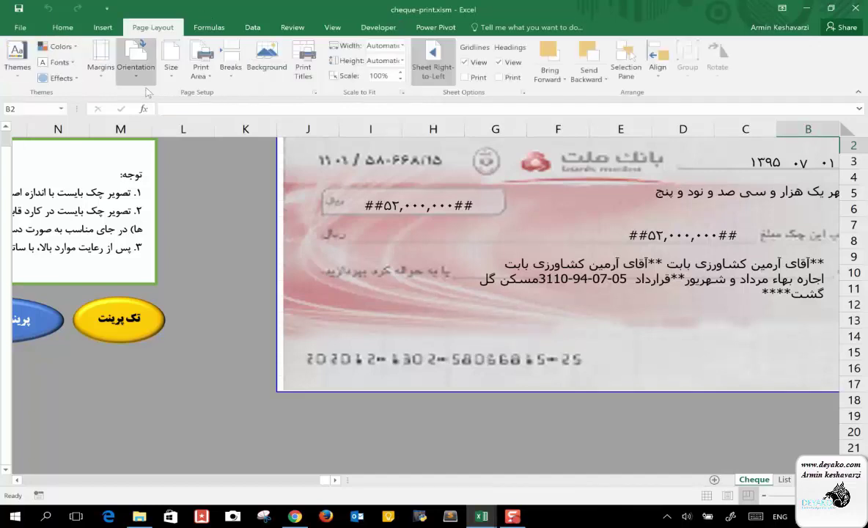
pyautogui.click(100, 69)
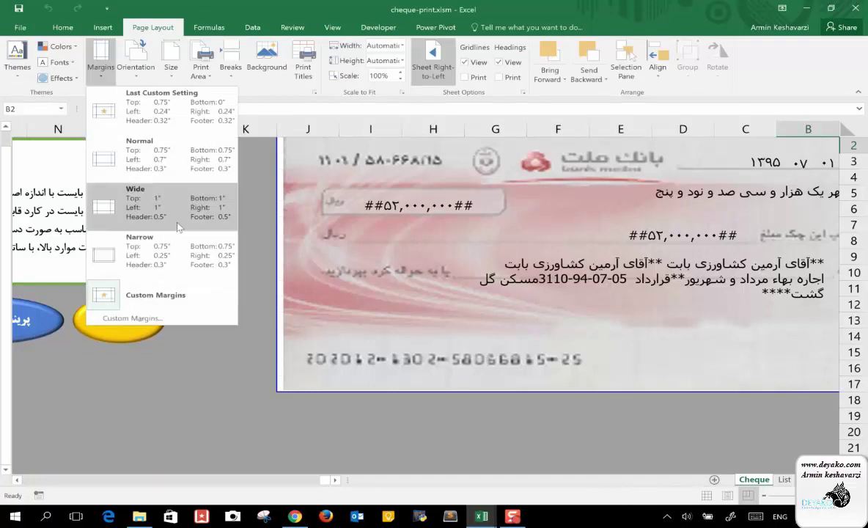
pyautogui.click(141, 323)
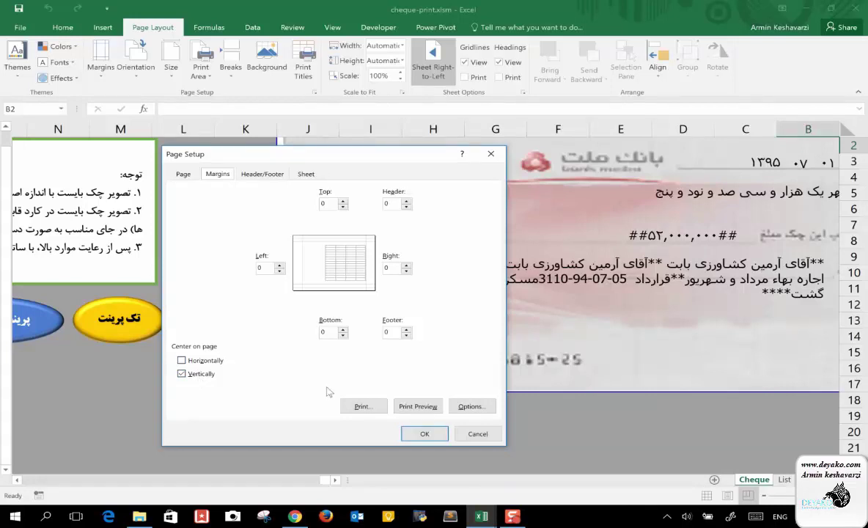
pyautogui.click(185, 375)
pyautogui.click(182, 360)
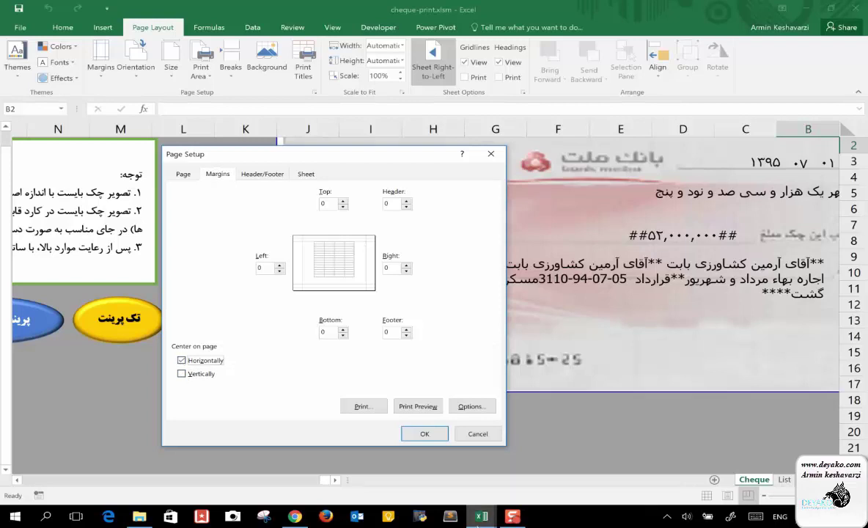
pyautogui.moveTo(481, 517)
pyautogui.click(510, 443)
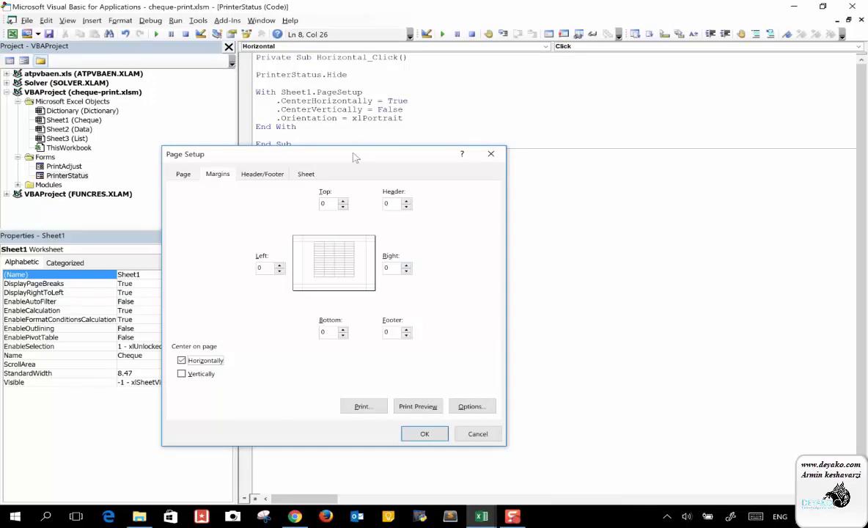
# Step: Move Page Setup beside the Vertical_Click code and switch centring from Horizontally to Vertically
pyautogui.moveTo(354, 158); pyautogui.dragTo(666, 102)
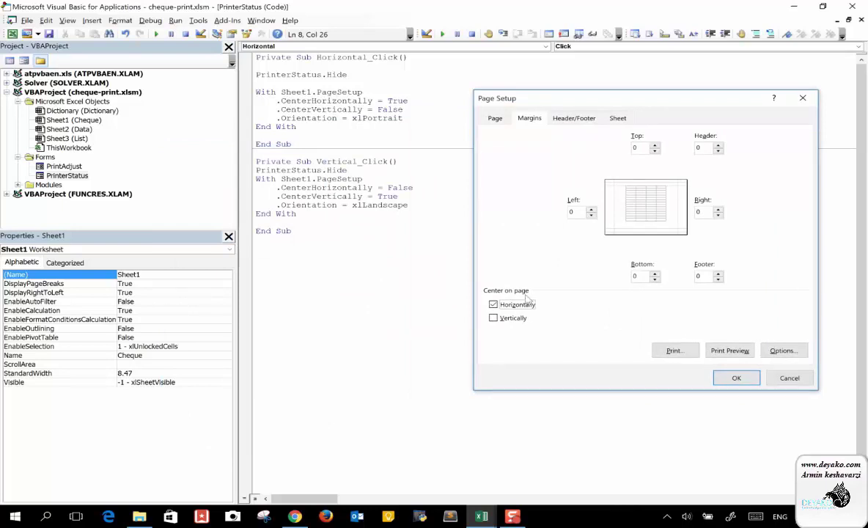
pyautogui.click(494, 304)
pyautogui.click(494, 318)
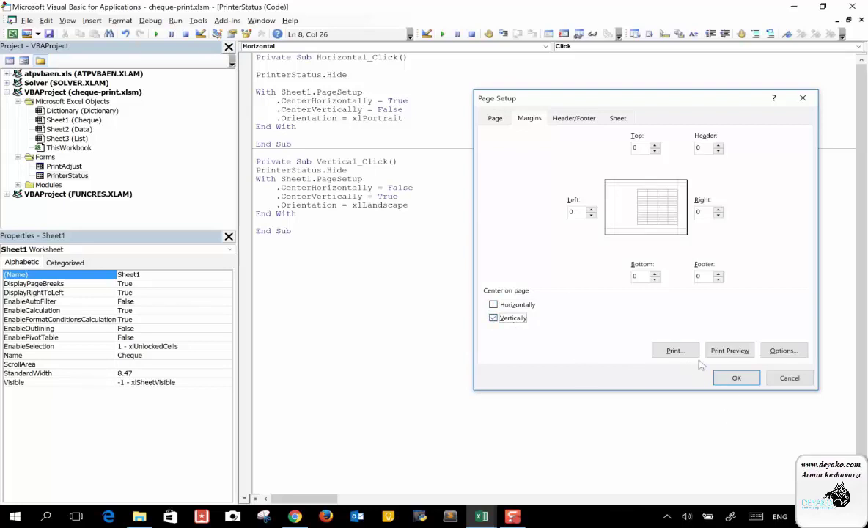
# Step: Apply the vertical centring and change the page orientation from portrait to landscape
pyautogui.click(737, 377)
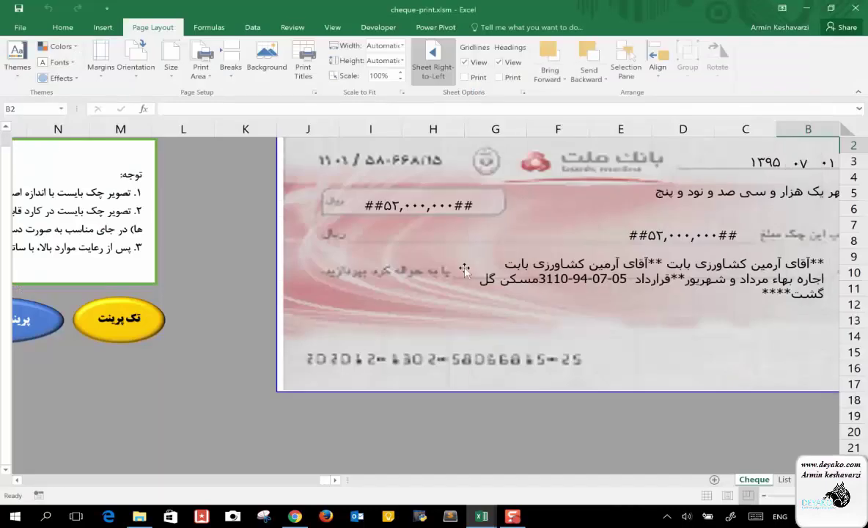
pyautogui.click(135, 49)
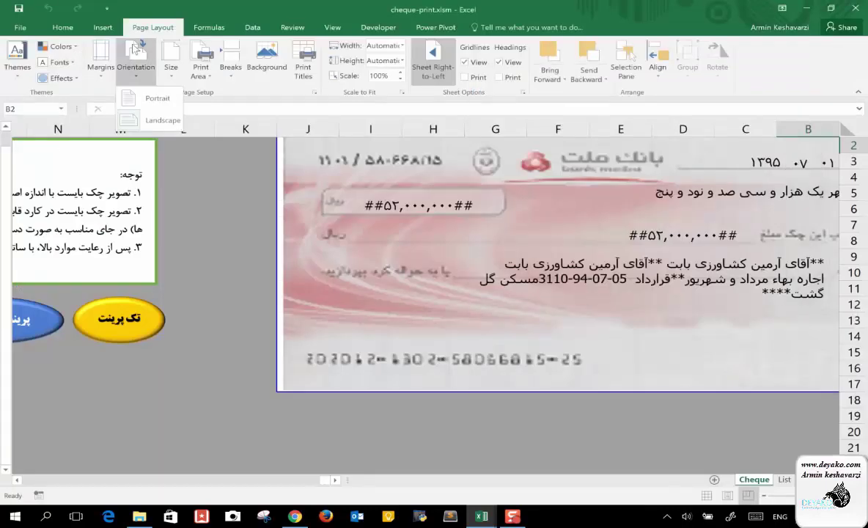
pyautogui.click(143, 100)
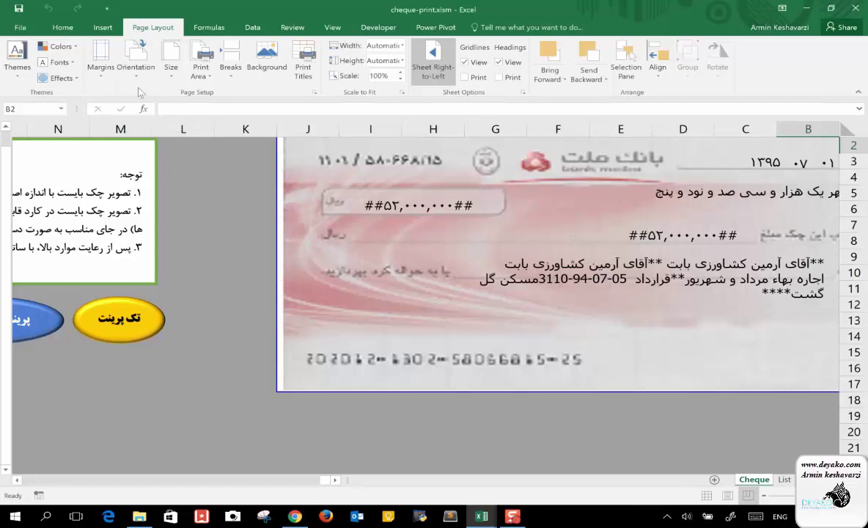
pyautogui.click(131, 63)
pyautogui.click(136, 123)
# Step: Look over the List sheet, return to the Cheque sheet, then go back to the VBA editor
pyautogui.click(785, 481)
pyautogui.click(753, 479)
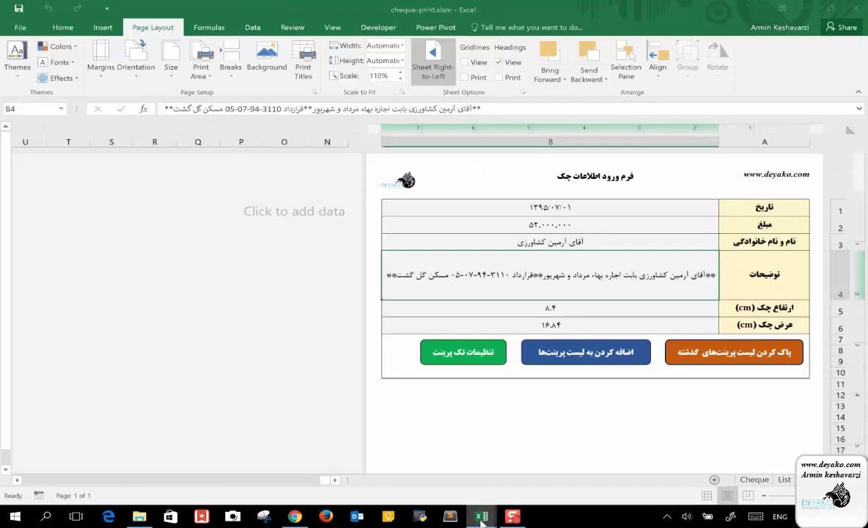
pyautogui.click(543, 424)
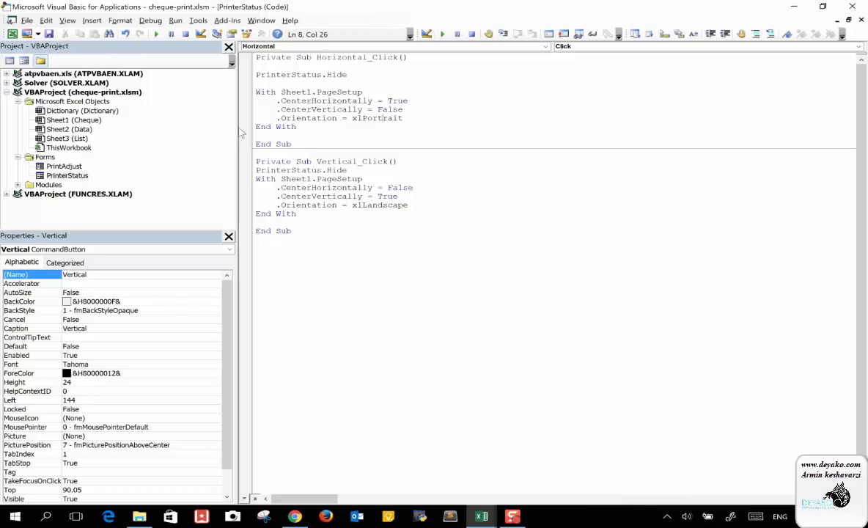
# Step: Open Sheet2 (Data) code below Sheet1.Activate in onePrintFirst, then switch to the Excel workbook
pyautogui.doubleClick(76, 130)
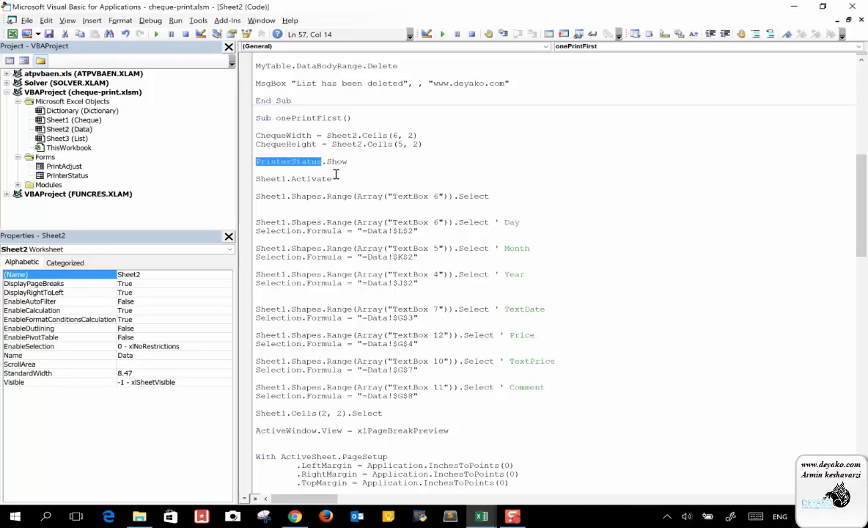
pyautogui.click(272, 185)
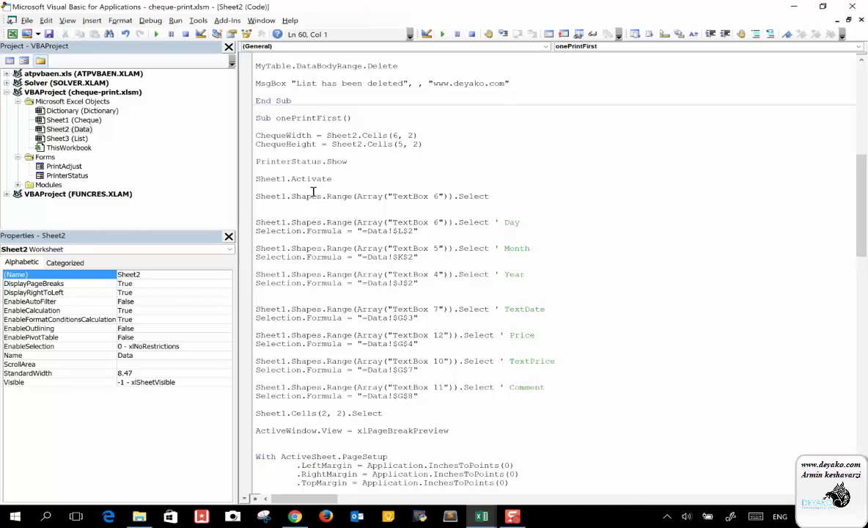
pyautogui.click(477, 513)
pyautogui.click(411, 447)
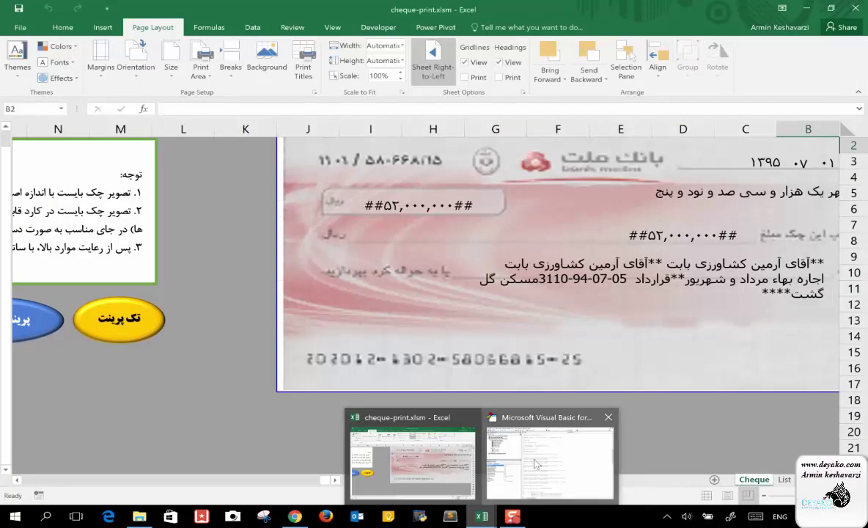
# Step: In the VBA editor, highlight Shapes and Range in the TextBox 6 select line
pyautogui.click(536, 463)
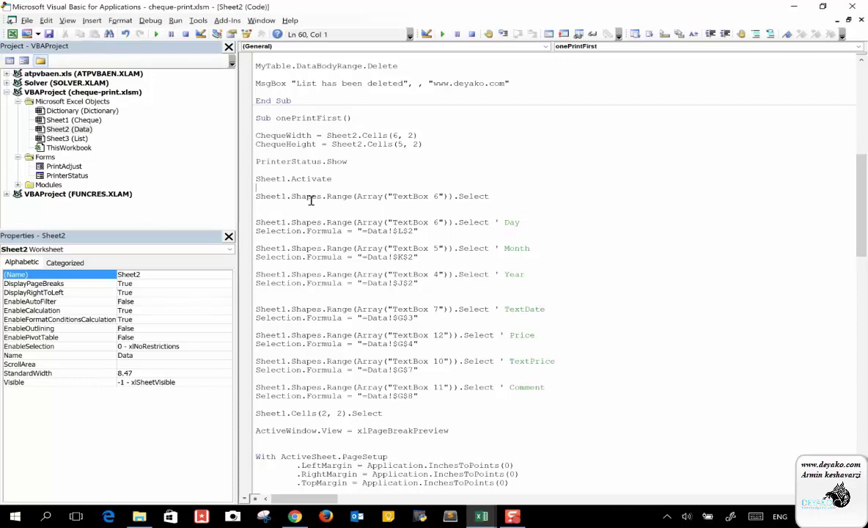
pyautogui.doubleClick(308, 197)
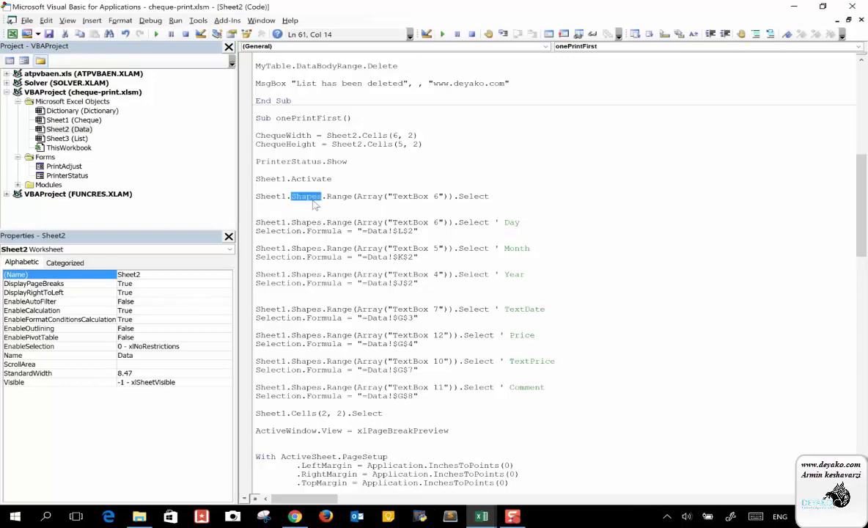
pyautogui.doubleClick(342, 198)
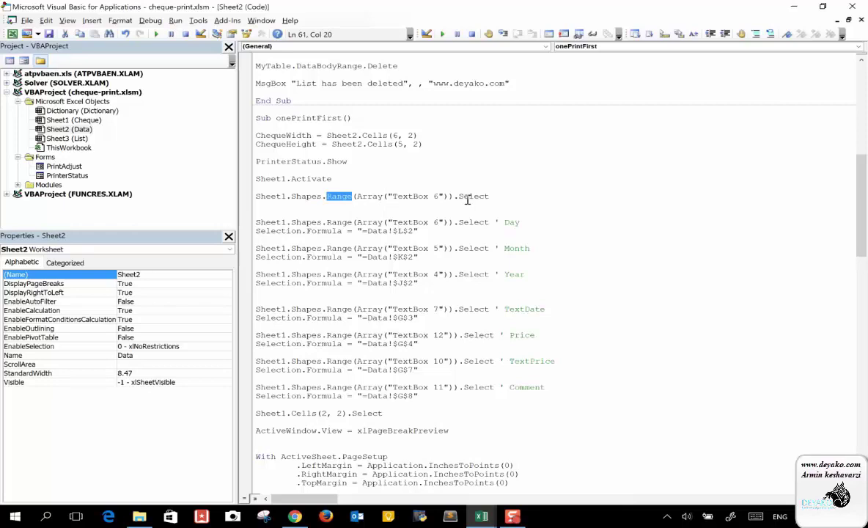
pyautogui.click(276, 196)
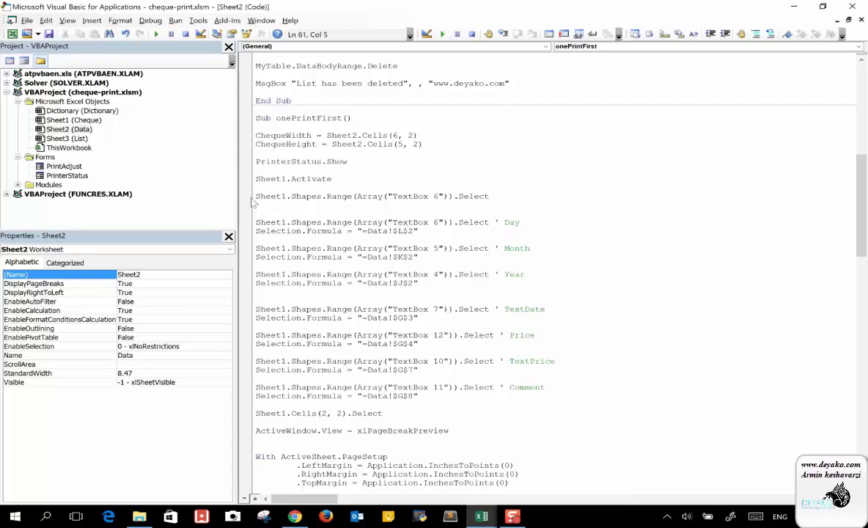
# Step: Point out Range, Array and the 'TextBox 6' name in that statement, then return to the workbook
pyautogui.moveTo(255, 196); pyautogui.dragTo(490, 194)
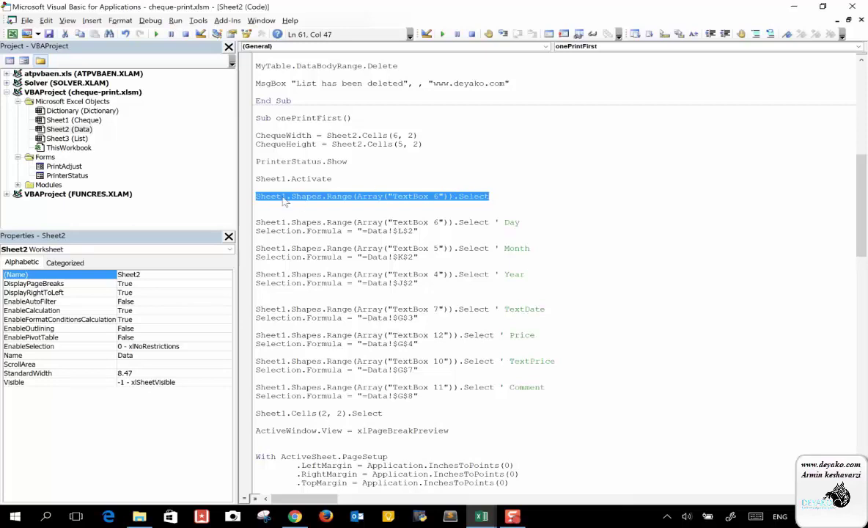
pyautogui.click(271, 214)
pyautogui.doubleClick(305, 196)
pyautogui.doubleClick(342, 196)
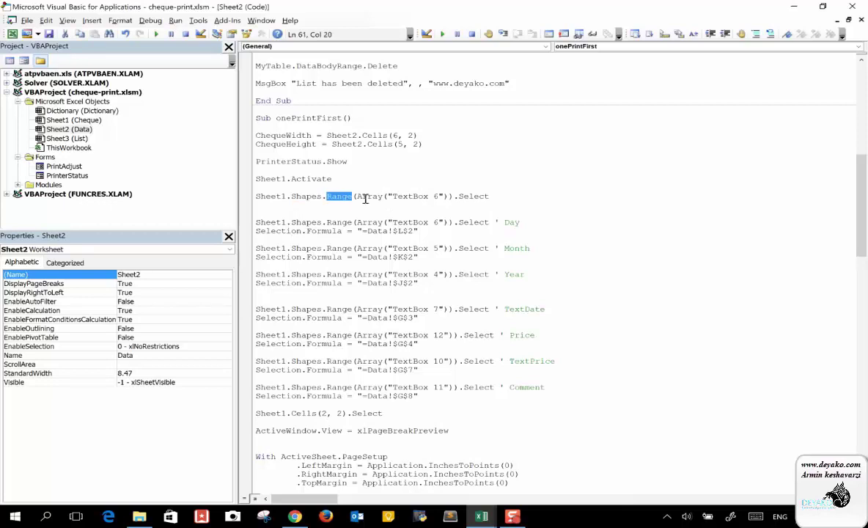
pyautogui.doubleClick(367, 198)
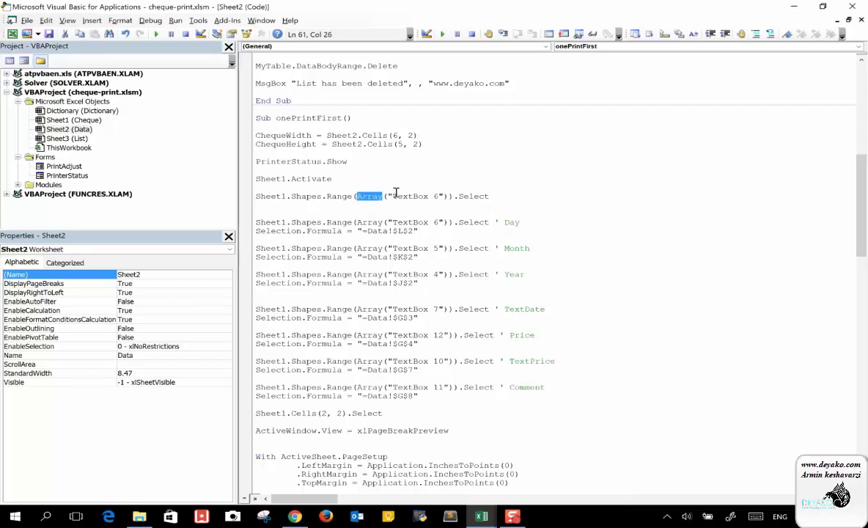
pyautogui.moveTo(394, 196); pyautogui.dragTo(440, 195)
pyautogui.click(457, 195)
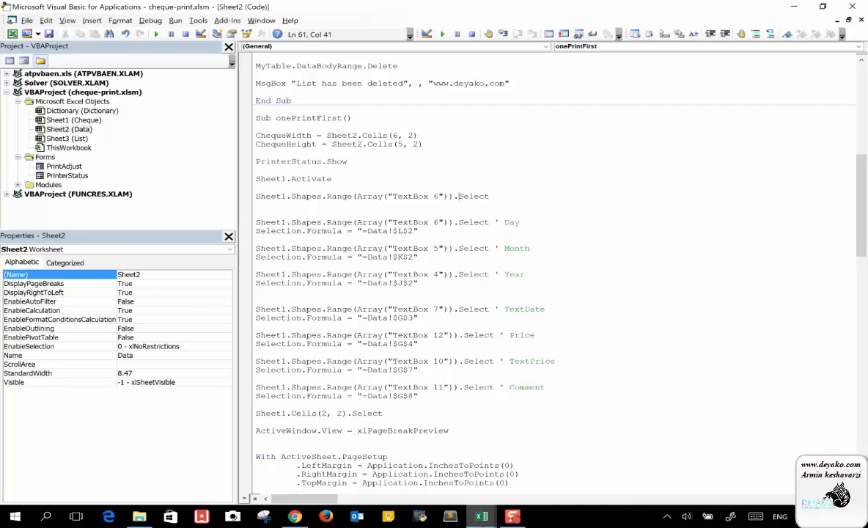
pyautogui.moveTo(481, 517)
pyautogui.click(381, 470)
pyautogui.click(711, 190)
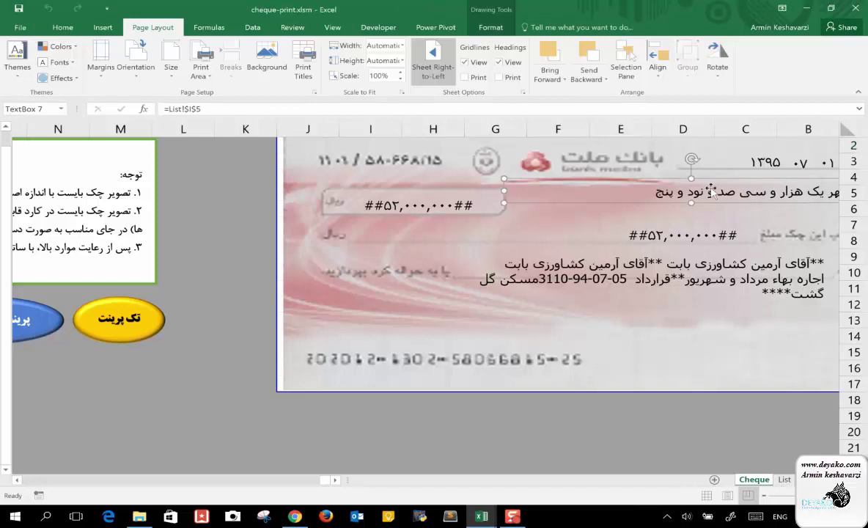
pyautogui.click(489, 30)
pyautogui.click(435, 27)
pyautogui.click(490, 27)
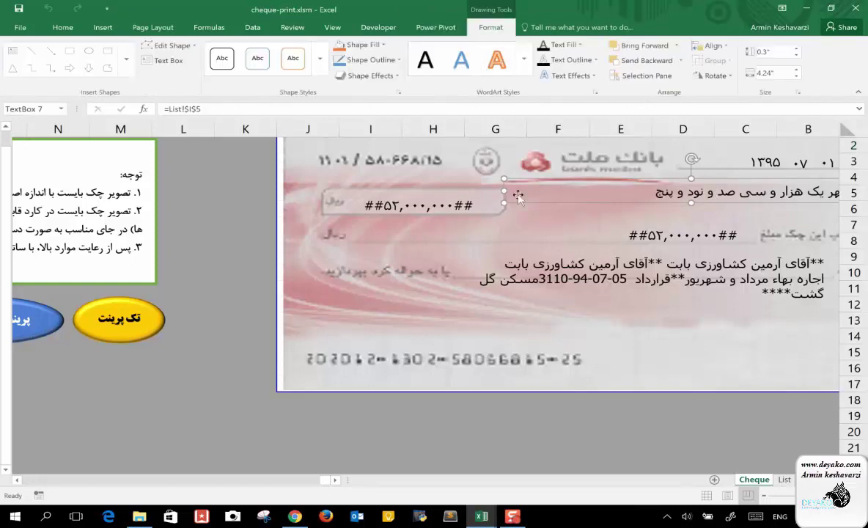
pyautogui.rightClick(563, 182)
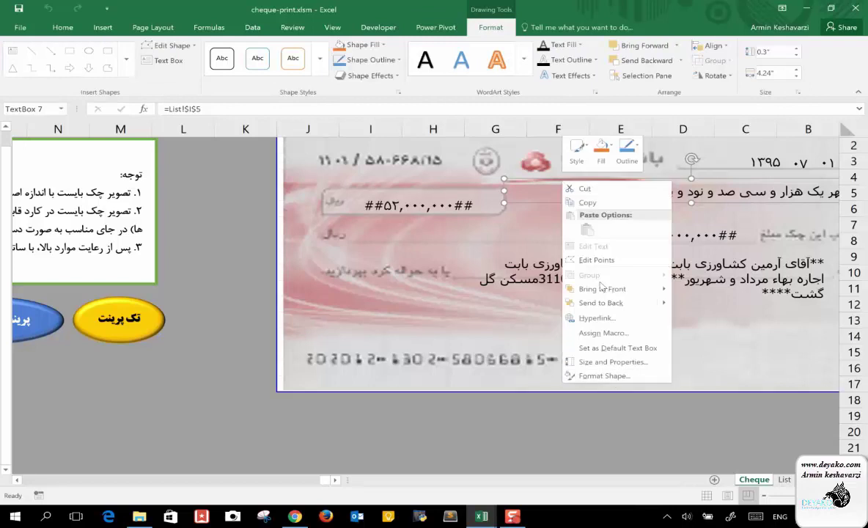
pyautogui.click(613, 376)
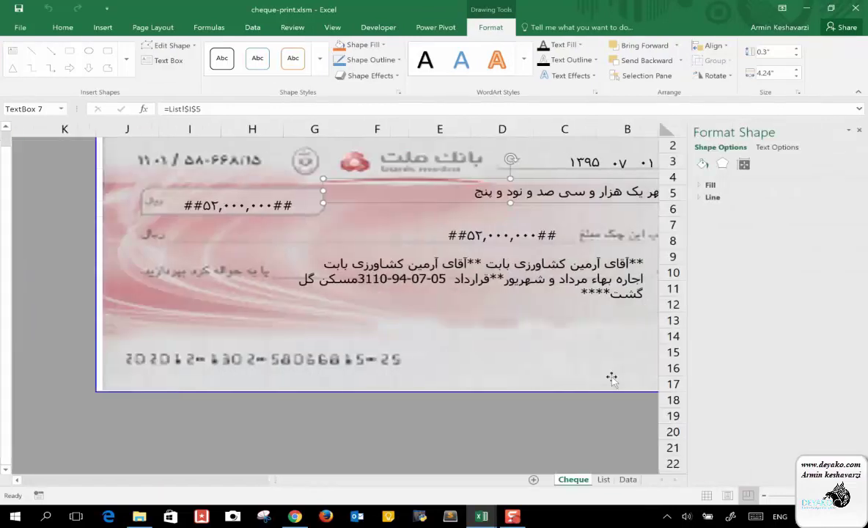
pyautogui.click(743, 163)
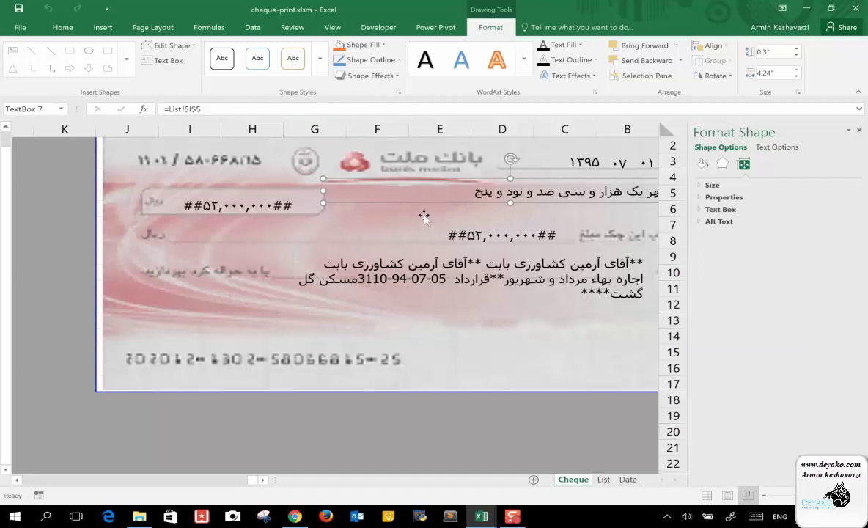
pyautogui.rightClick(440, 196)
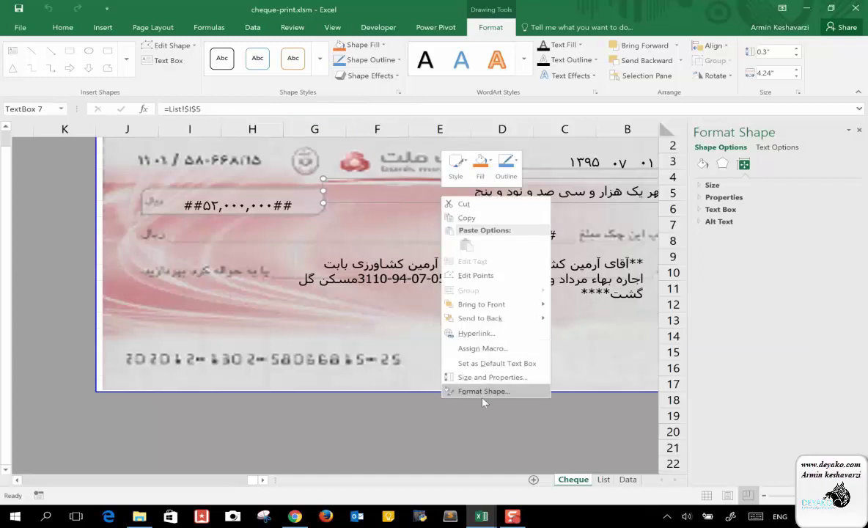
pyautogui.click(505, 378)
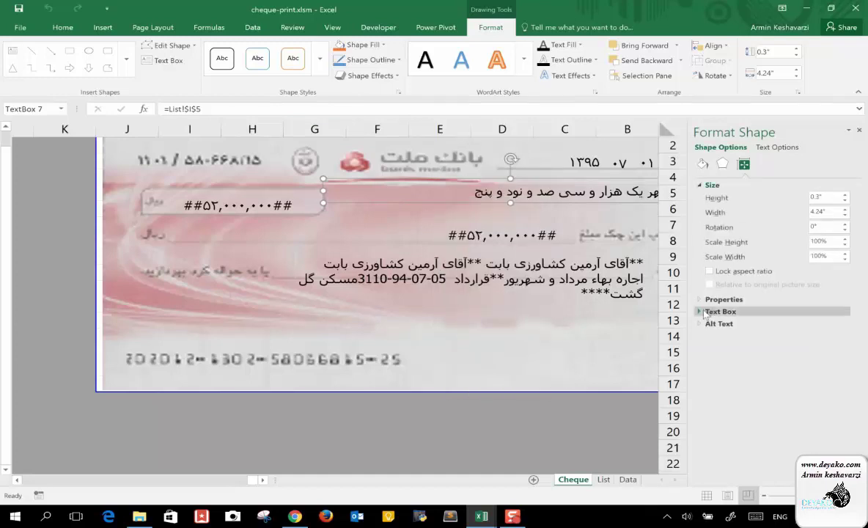
pyautogui.click(717, 311)
pyautogui.click(709, 297)
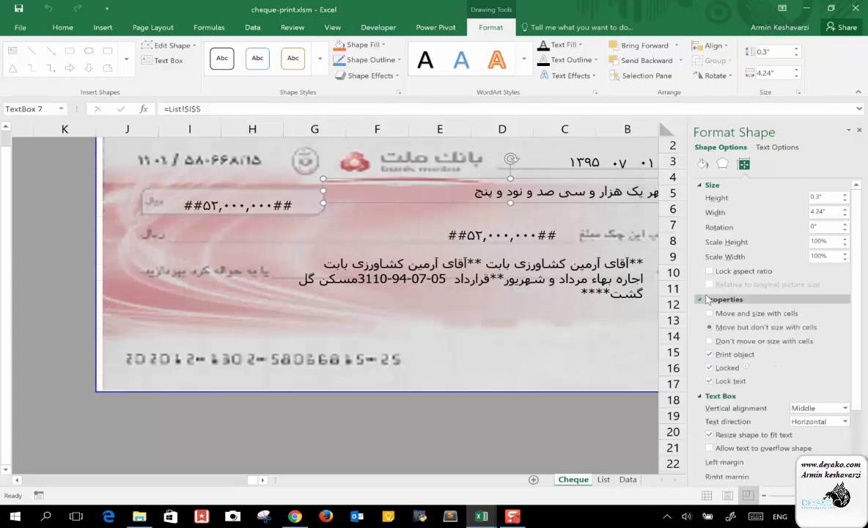
pyautogui.scroll(2, 763, 293)
pyautogui.rightClick(530, 184)
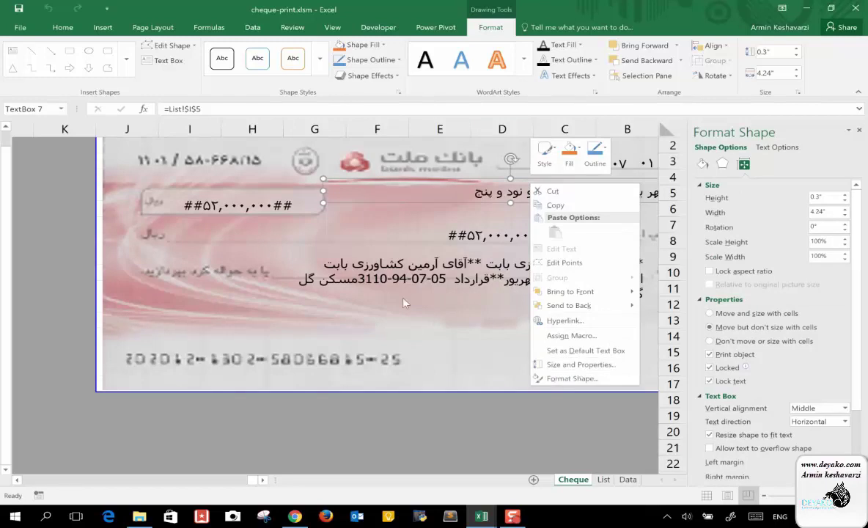
pyautogui.press('Escape')
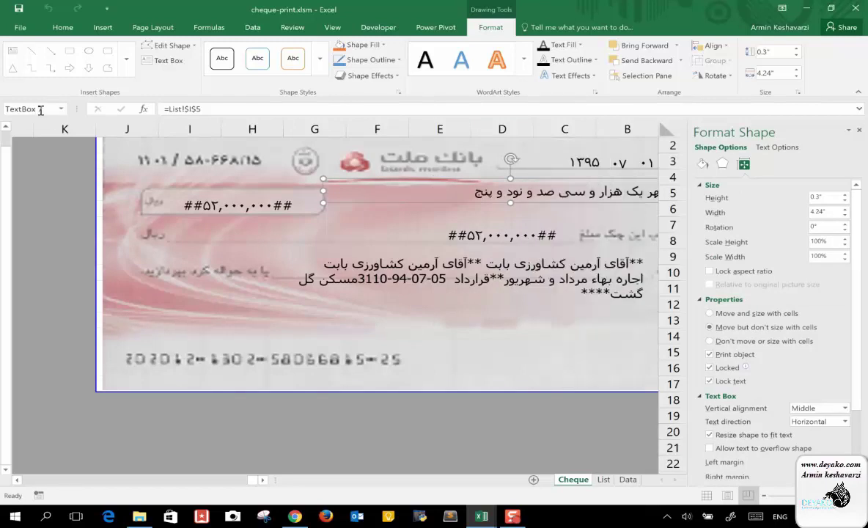
pyautogui.click(860, 130)
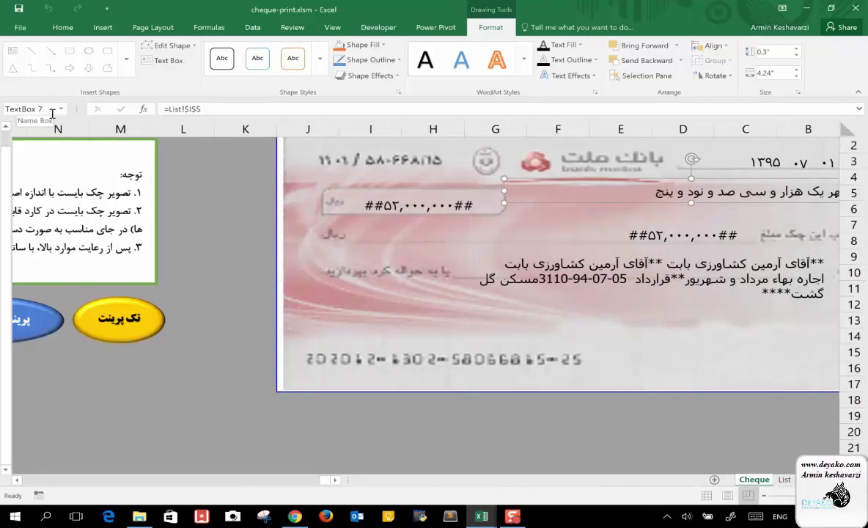
# Step: Check the linked formulas of TextBox 12 (amount) and TextBox 11 (description), then return to the VBA editor
pyautogui.click(431, 210)
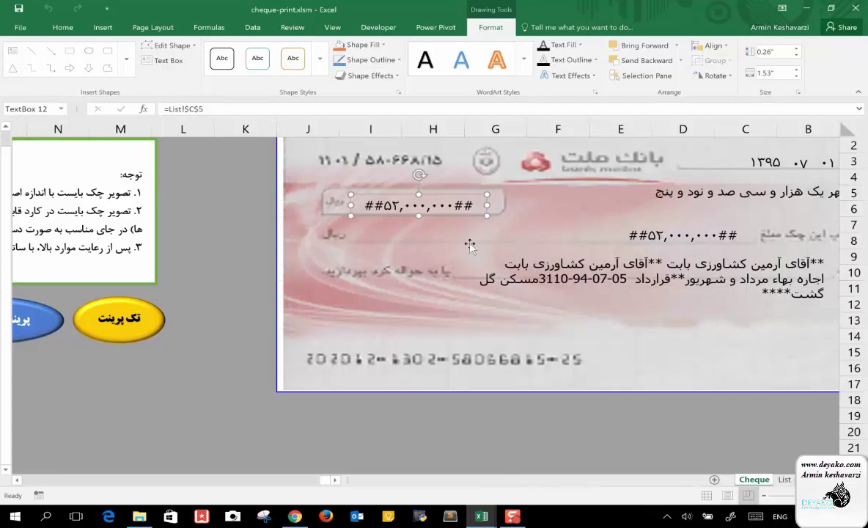
pyautogui.click(638, 264)
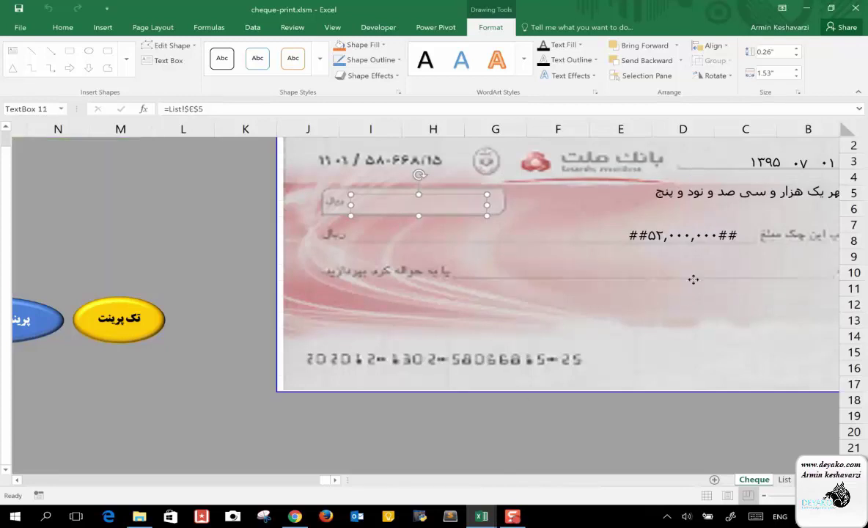
pyautogui.click(481, 516)
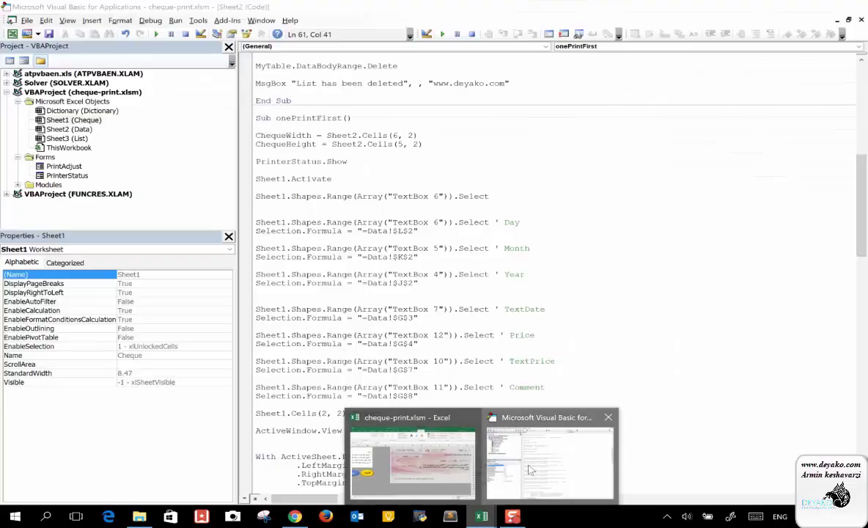
pyautogui.click(529, 469)
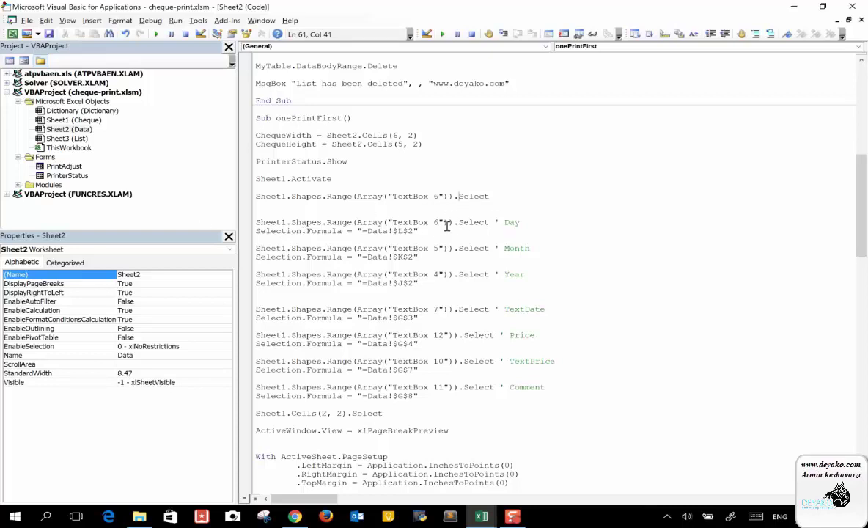
# Step: Highlight the Formula property in the macro's Day line, then bring the Excel Cheque sheet forward
pyautogui.doubleClick(278, 230)
pyautogui.doubleClick(324, 230)
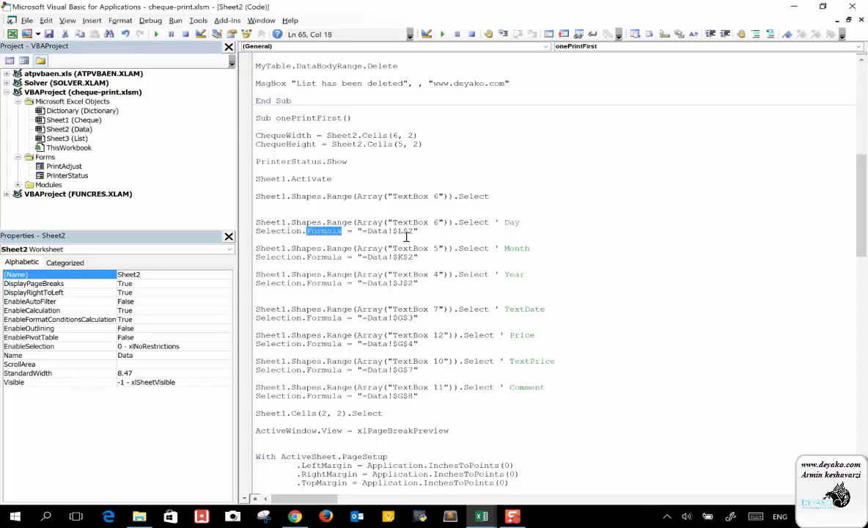
pyautogui.click(402, 231)
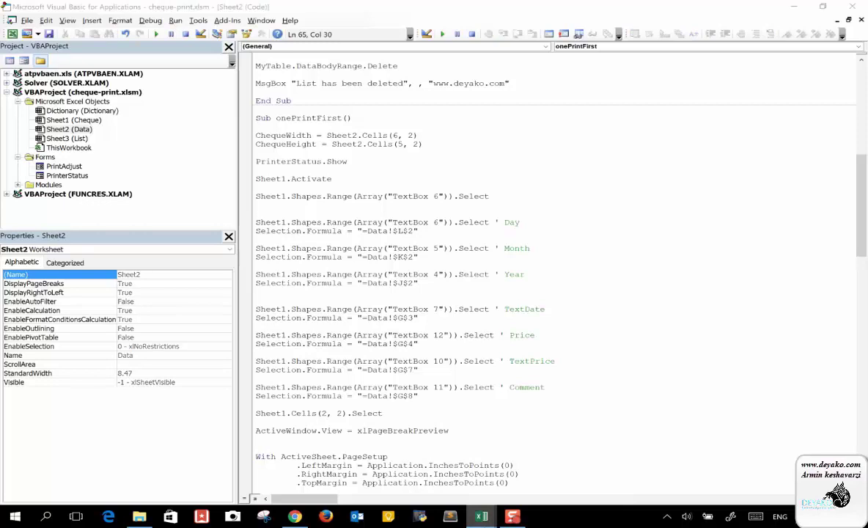
pyautogui.moveTo(481, 516)
pyautogui.click(429, 479)
pyautogui.click(430, 480)
pyautogui.click(95, 28)
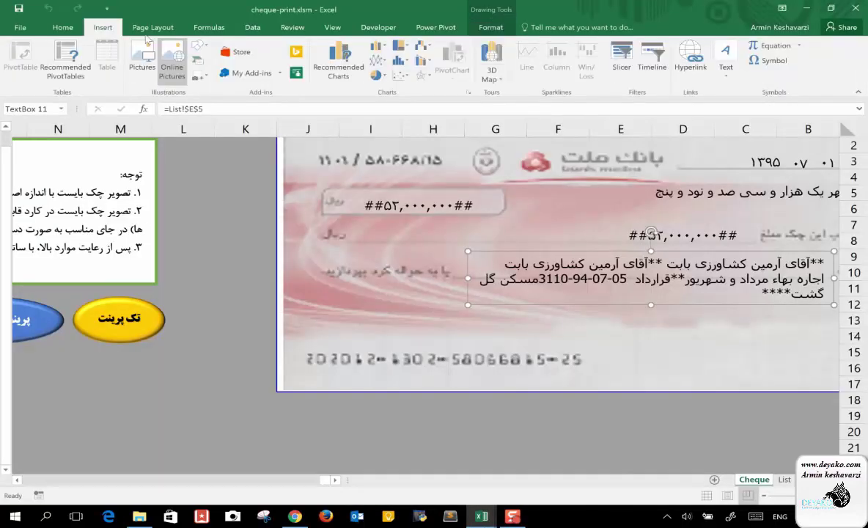
# Step: Draw a new text box below the yellow button and clear its placeholder text
pyautogui.click(725, 58)
pyautogui.click(725, 110)
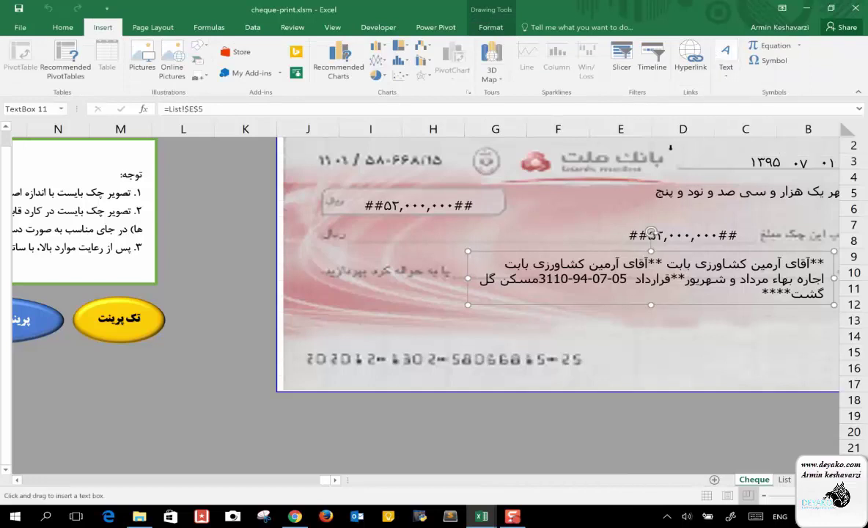
pyautogui.moveTo(236, 344); pyautogui.dragTo(154, 436)
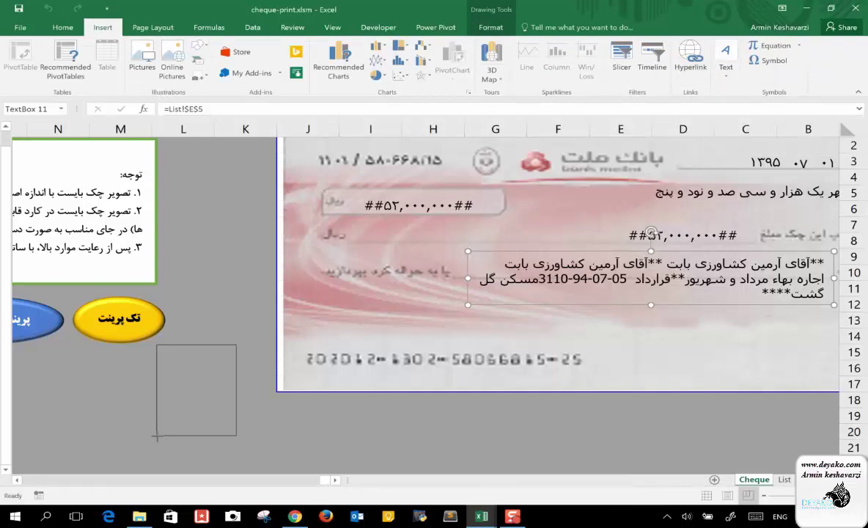
pyautogui.write('sdsdasd')
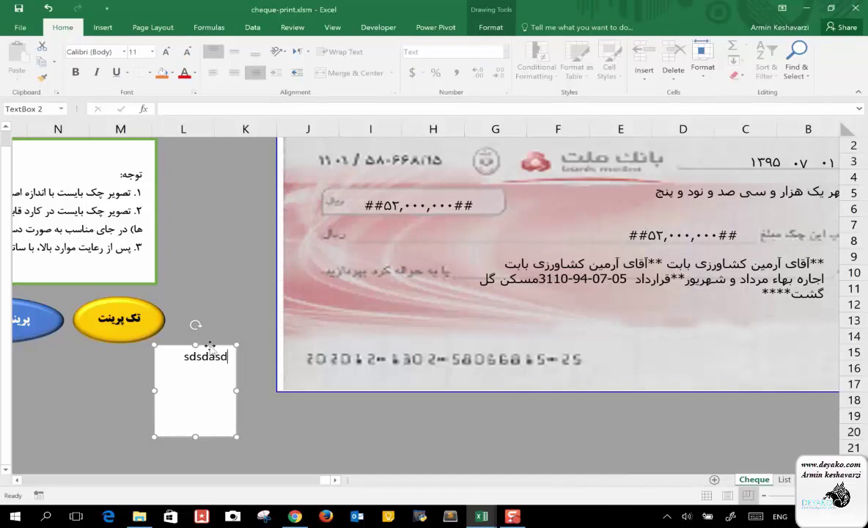
pyautogui.click(233, 320)
pyautogui.click(217, 353)
pyautogui.doubleClick(216, 357)
pyautogui.press('Delete')
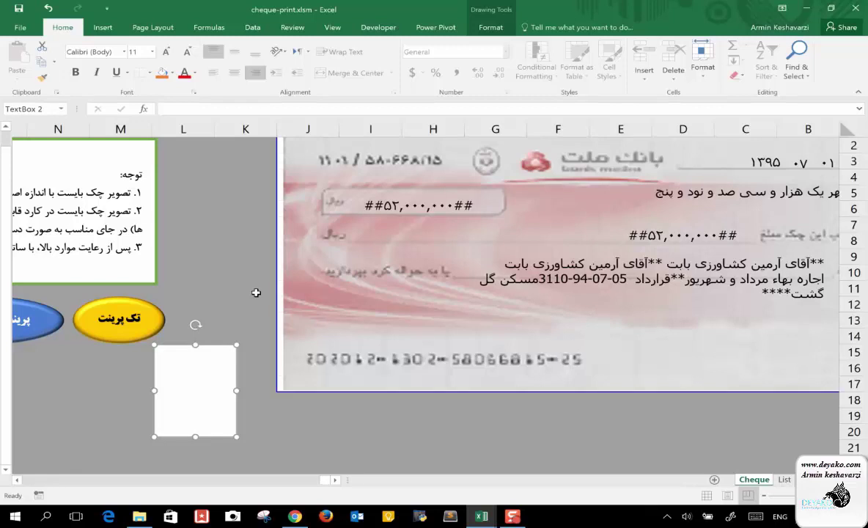
# Step: Link the new text box to =Data!B3, then return to the VBA code
pyautogui.click(162, 109)
pyautogui.write('=')
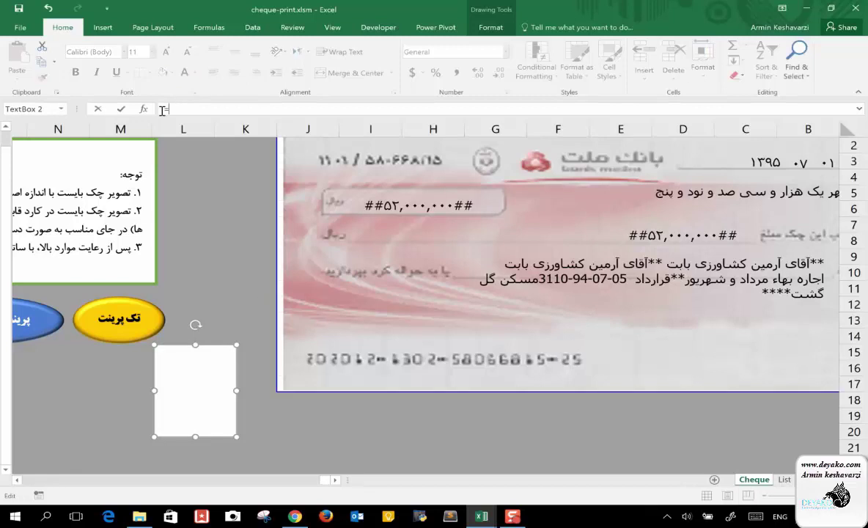
pyautogui.click(810, 479)
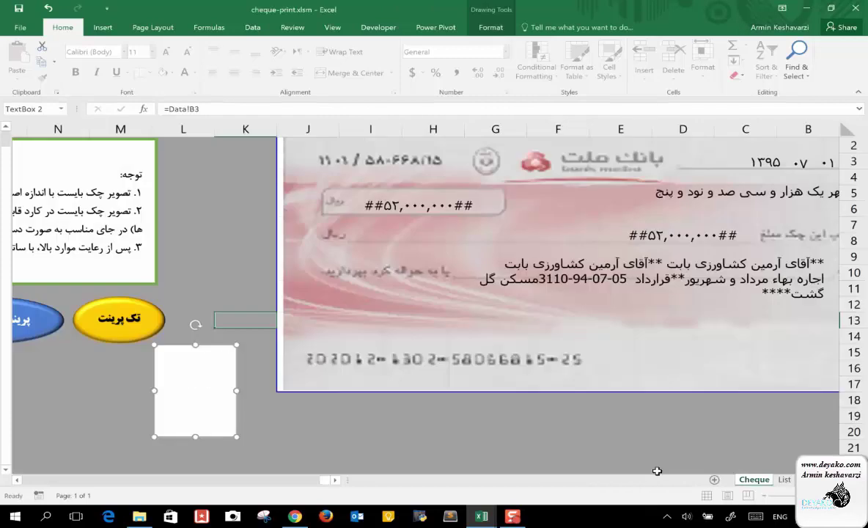
pyautogui.press('Return')
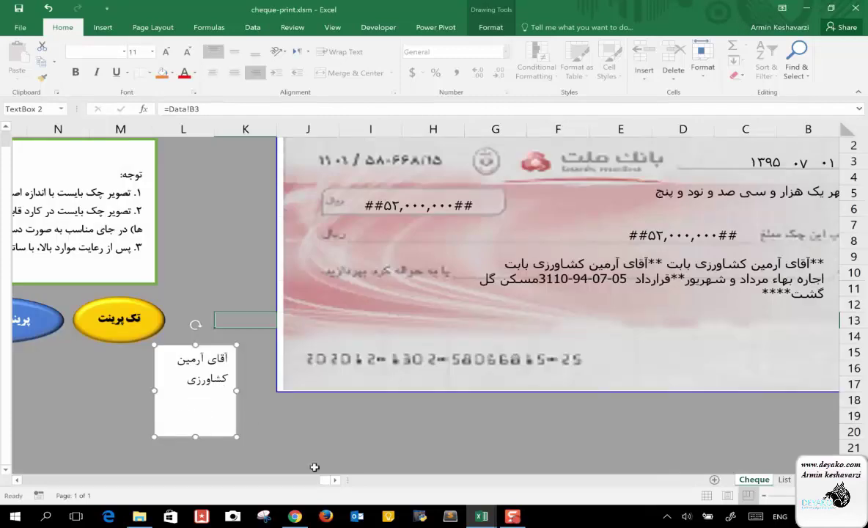
pyautogui.moveTo(481, 517)
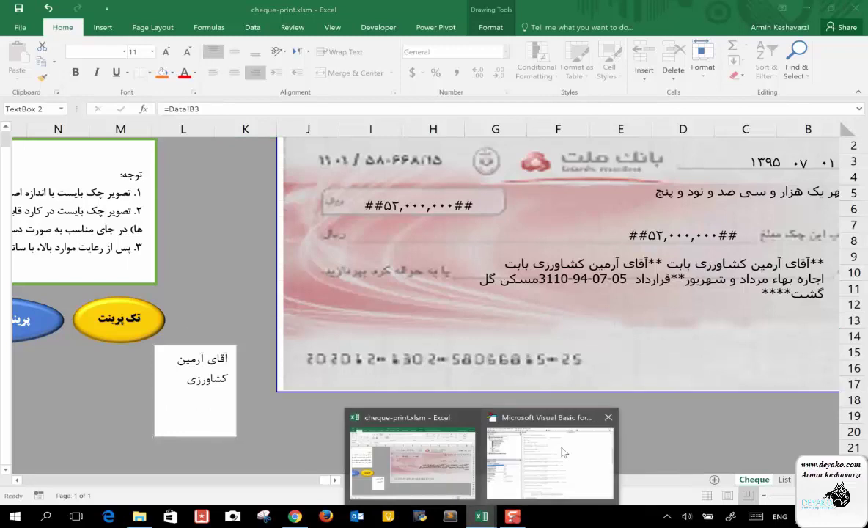
pyautogui.click(541, 418)
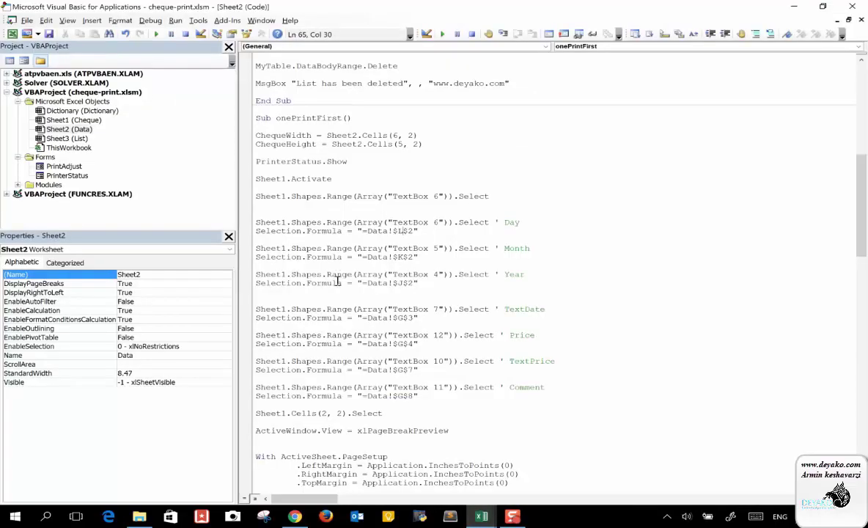
# Step: Highlight Formula and the Data sheet references in the macro's Year and Day lines
pyautogui.doubleClick(308, 283)
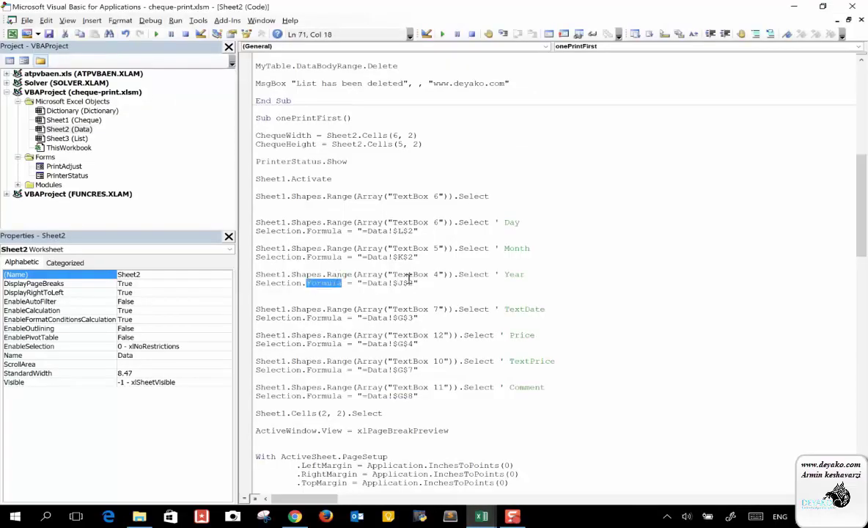
pyautogui.moveTo(410, 283); pyautogui.dragTo(371, 288)
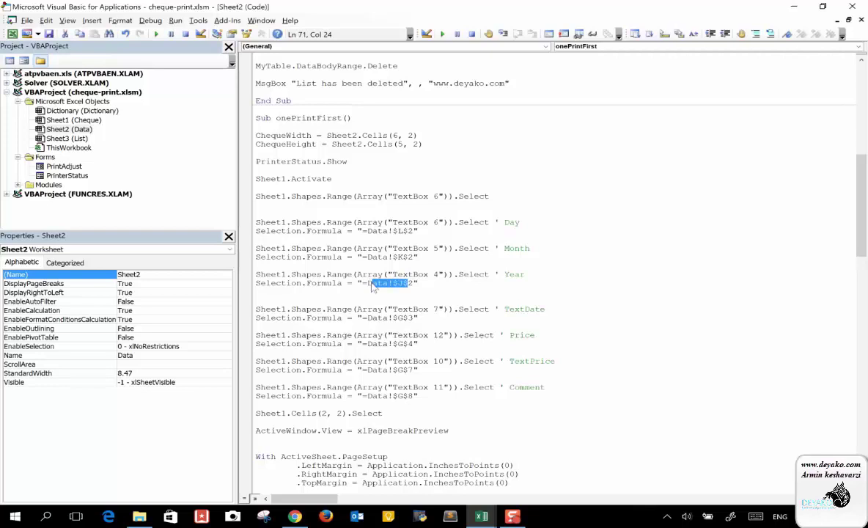
pyautogui.moveTo(412, 231); pyautogui.dragTo(363, 232)
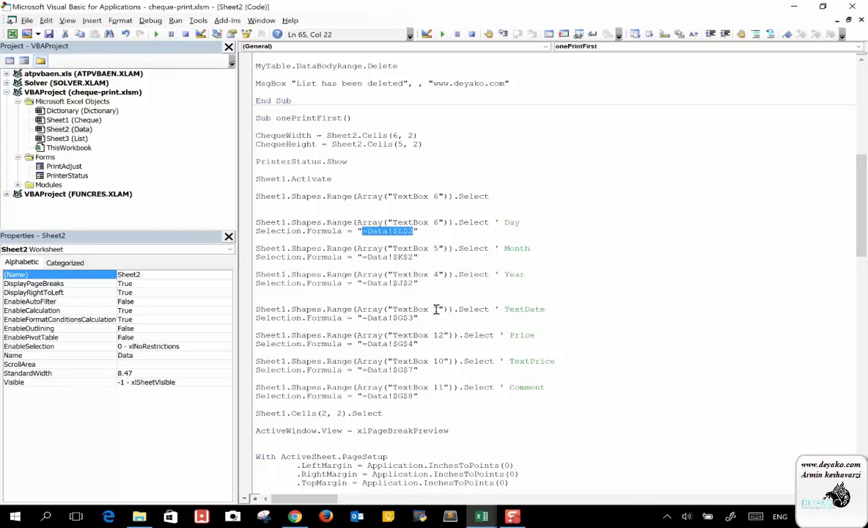
# Step: Switch to Excel and delete the Data!B3 test text box
pyautogui.click(481, 516)
pyautogui.click(446, 499)
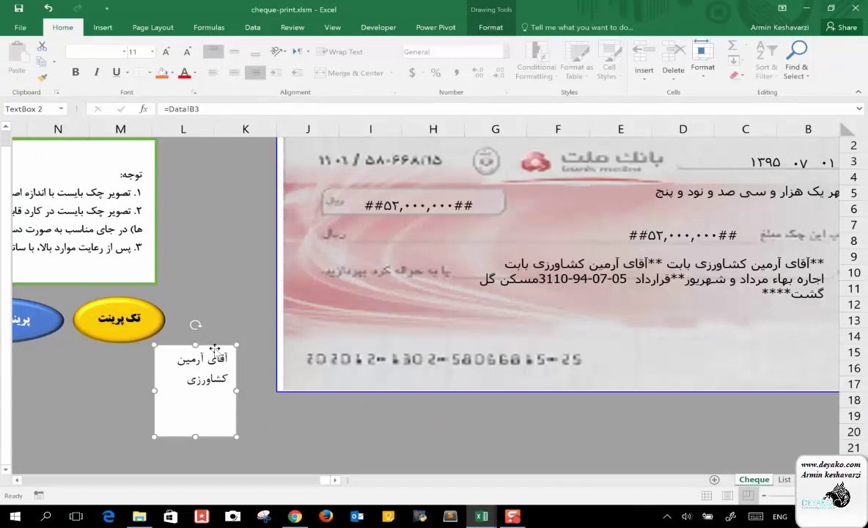
pyautogui.press('Delete')
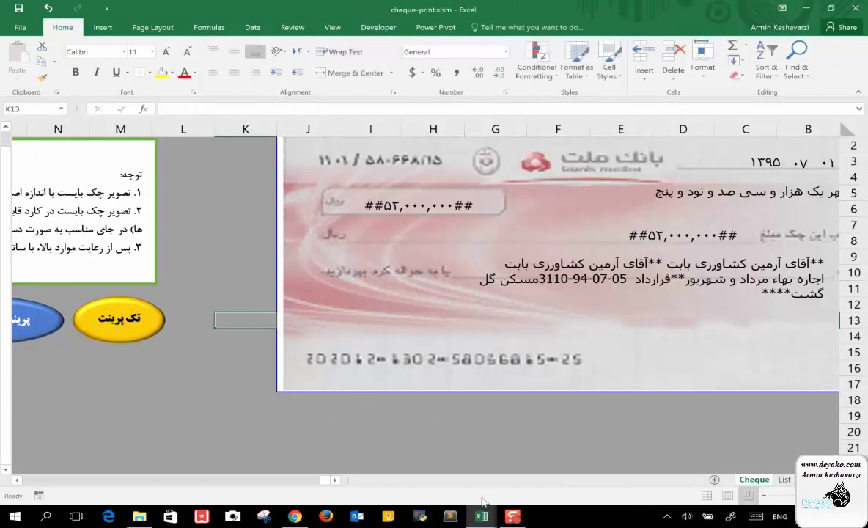
# Step: Select TextBox 11 to see its =List!$E$5 link, then return to the VBA editor
pyautogui.moveTo(481, 517)
pyautogui.click(604, 273)
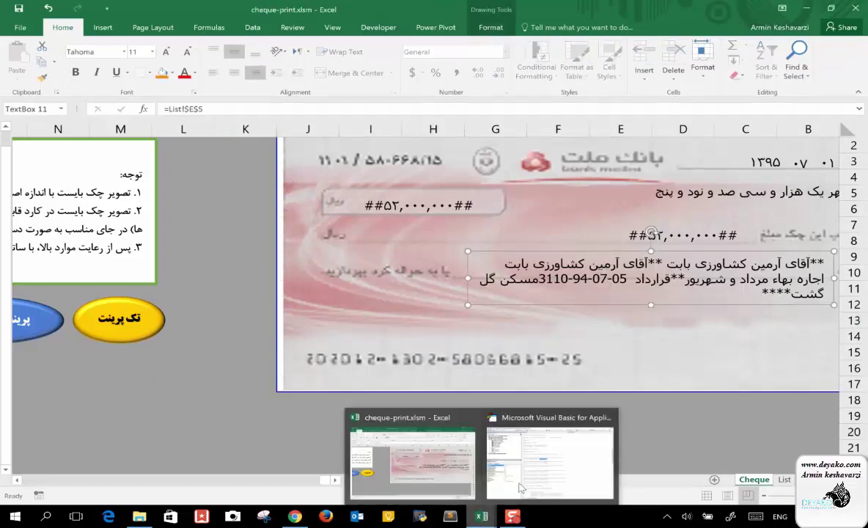
pyautogui.click(556, 464)
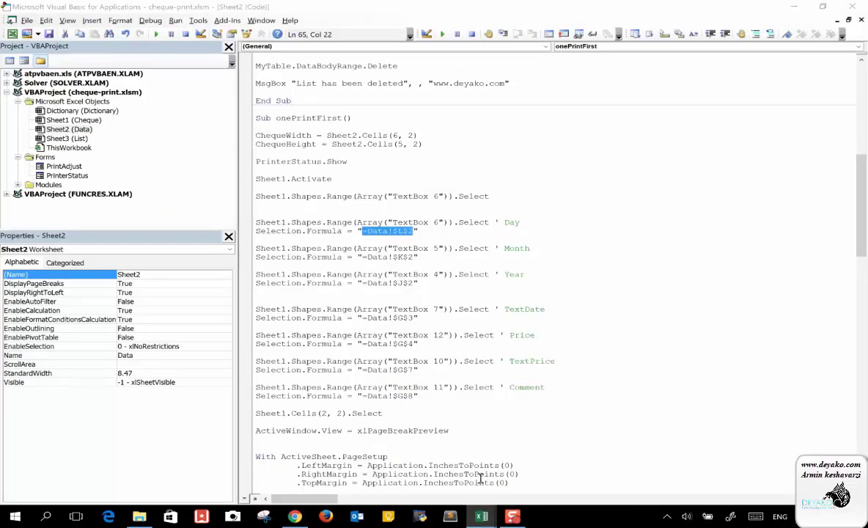
pyautogui.click(481, 516)
pyautogui.click(543, 491)
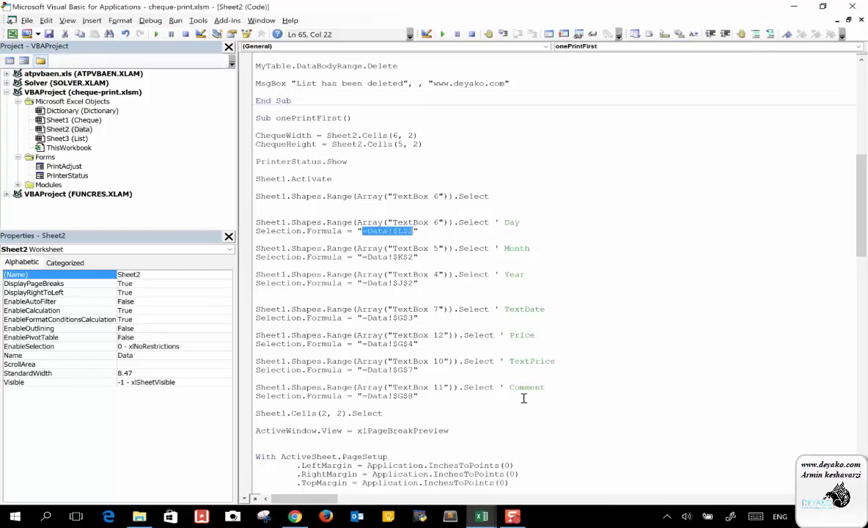
pyautogui.scroll(-2, 523, 398)
pyautogui.scroll(-2, 516, 403)
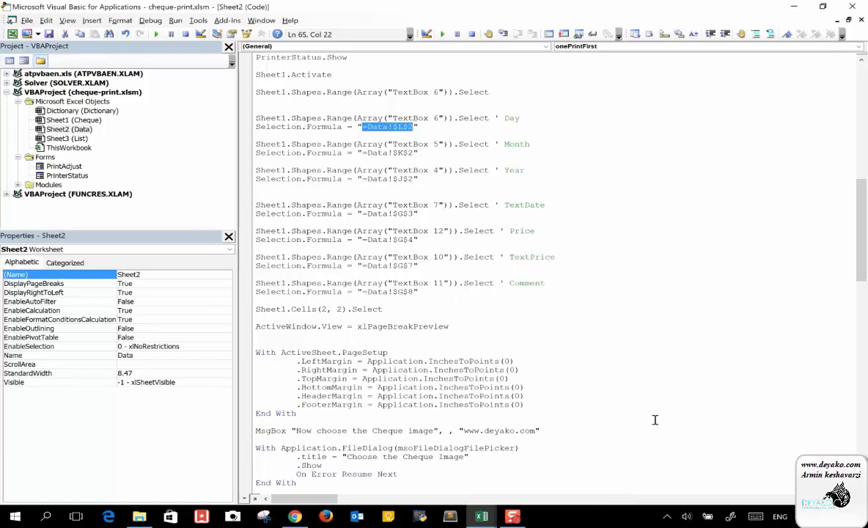
pyautogui.scroll(4, 557, 287)
pyautogui.scroll(2, 503, 282)
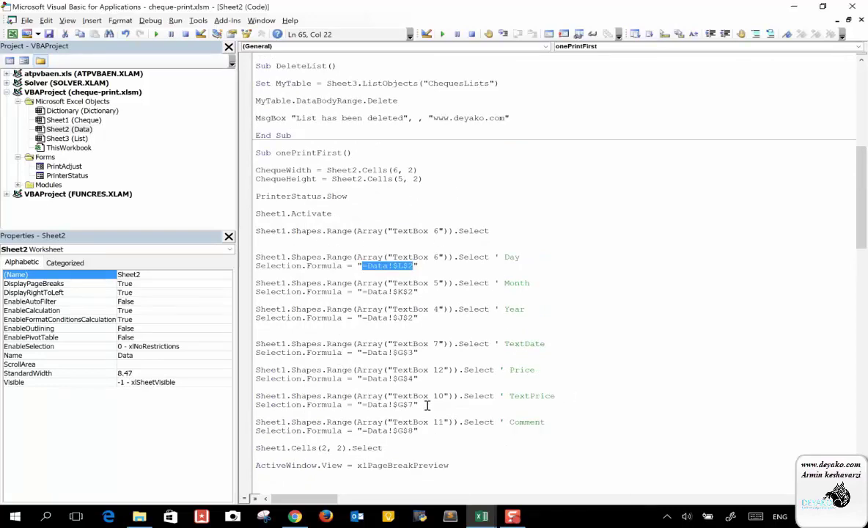
pyautogui.scroll(-4, 427, 405)
pyautogui.scroll(-1, 428, 405)
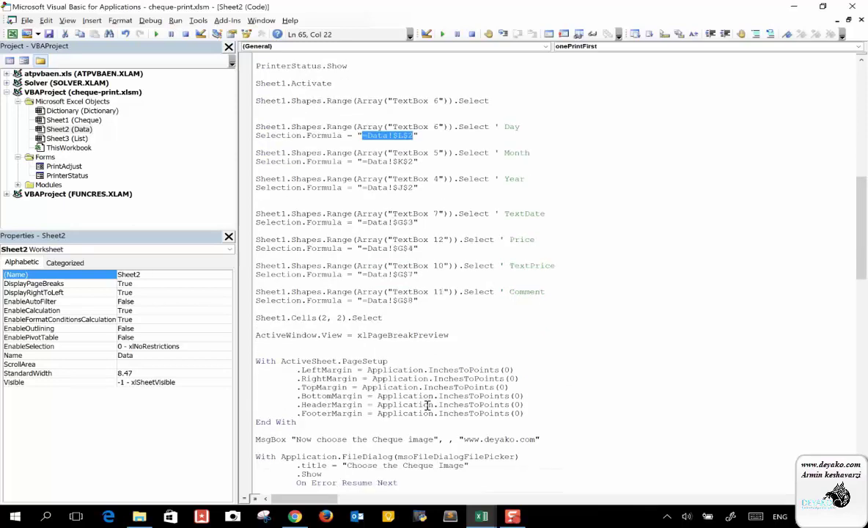
pyautogui.scroll(-4, 481, 407)
pyautogui.scroll(-5, 481, 408)
pyautogui.scroll(-1, 481, 408)
pyautogui.scroll(9, 481, 408)
pyautogui.scroll(4, 481, 407)
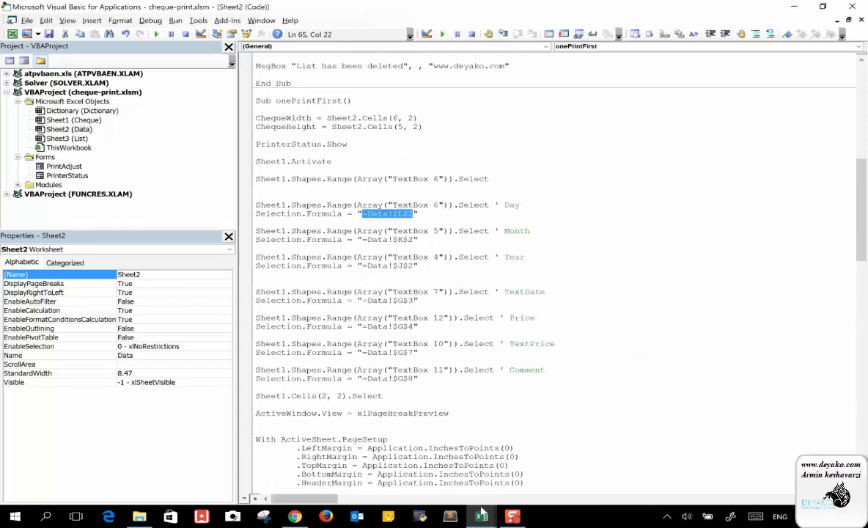
pyautogui.moveTo(481, 516)
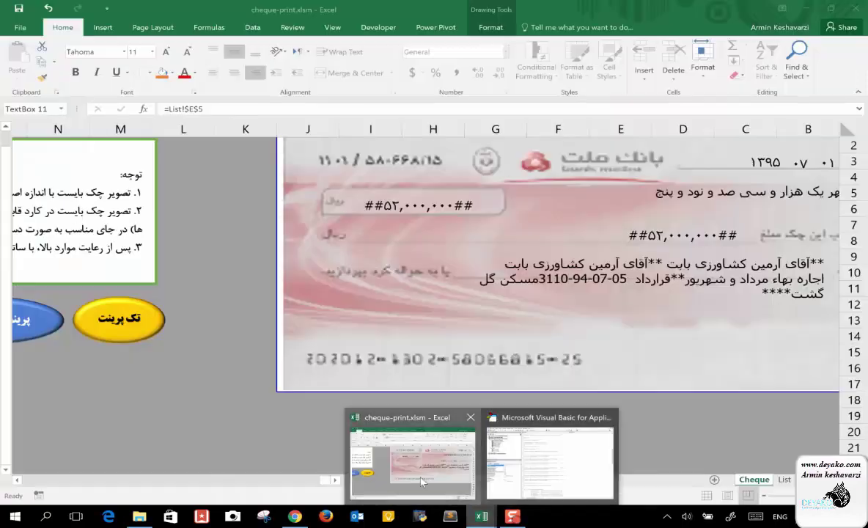
pyautogui.click(421, 481)
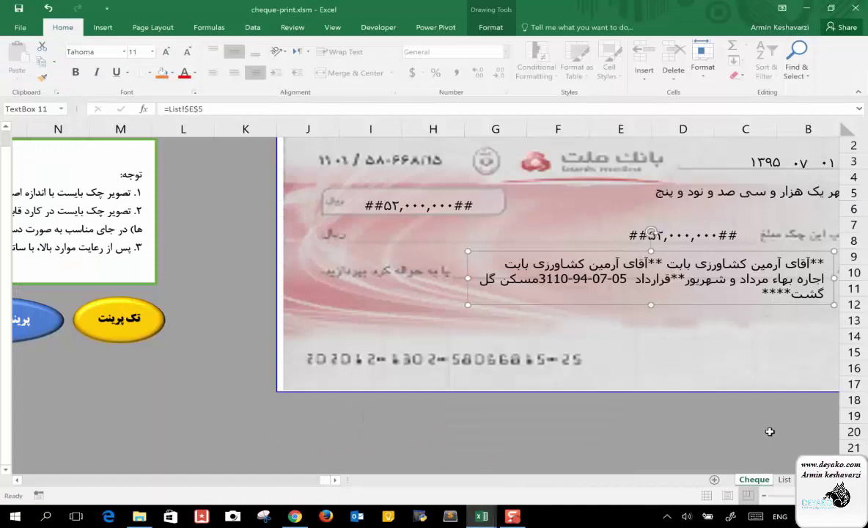
pyautogui.click(783, 481)
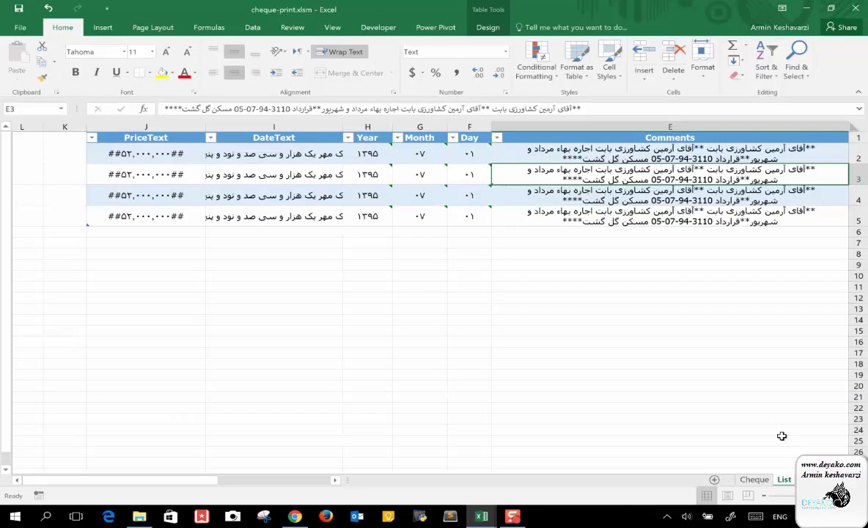
pyautogui.hotkey('ctrl', 'pageup')
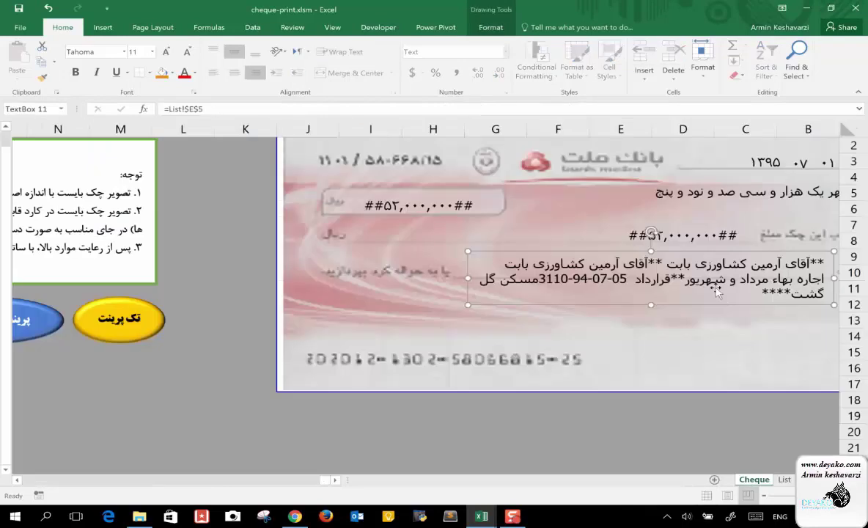
pyautogui.click(756, 480)
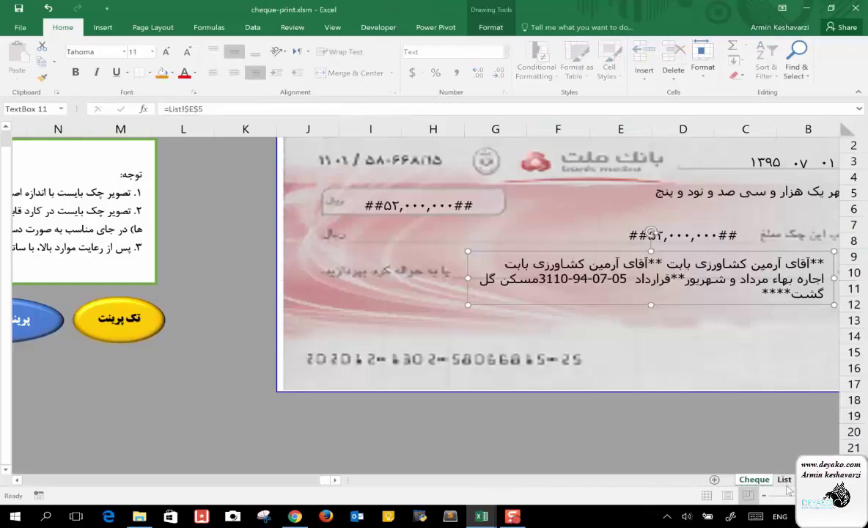
pyautogui.click(785, 481)
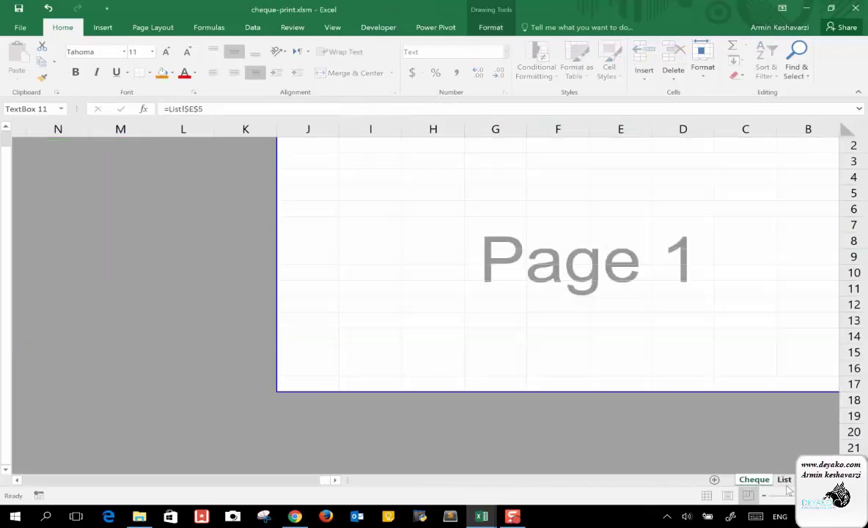
pyautogui.click(755, 481)
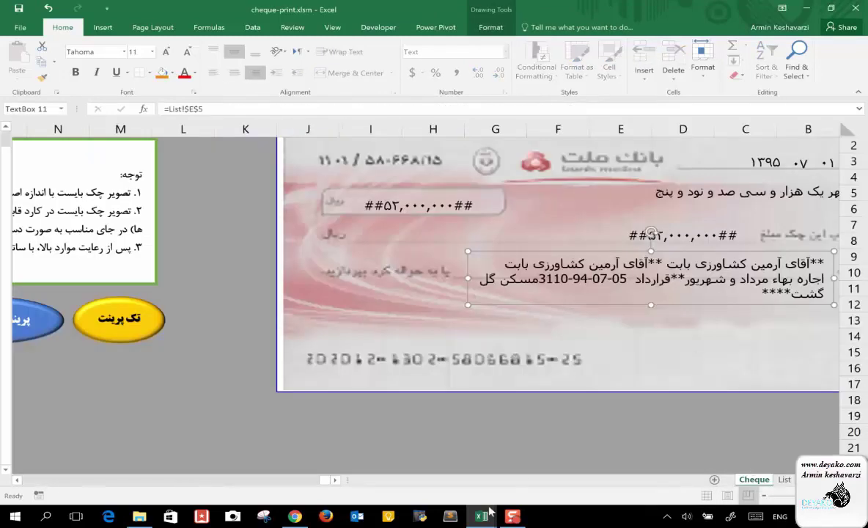
pyautogui.moveTo(481, 517)
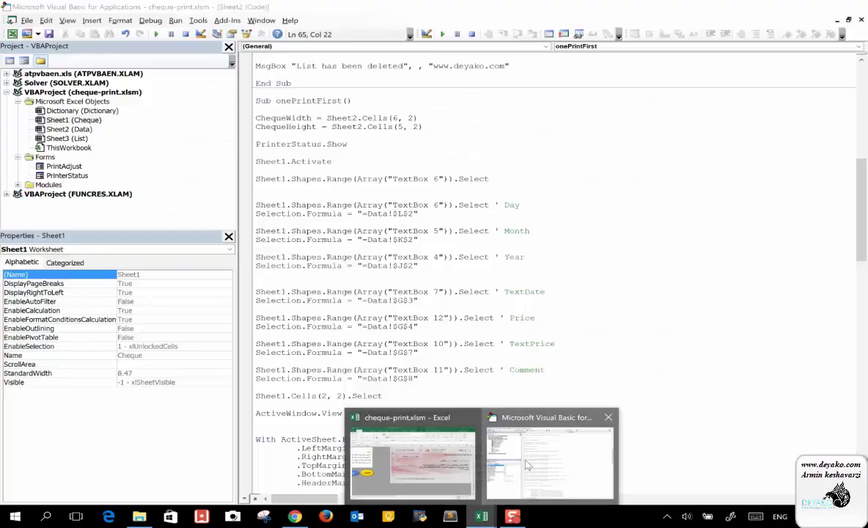
# Step: Scroll the macro and highlight the column argument in Cells(2, 2), then return to Excel
pyautogui.click(526, 464)
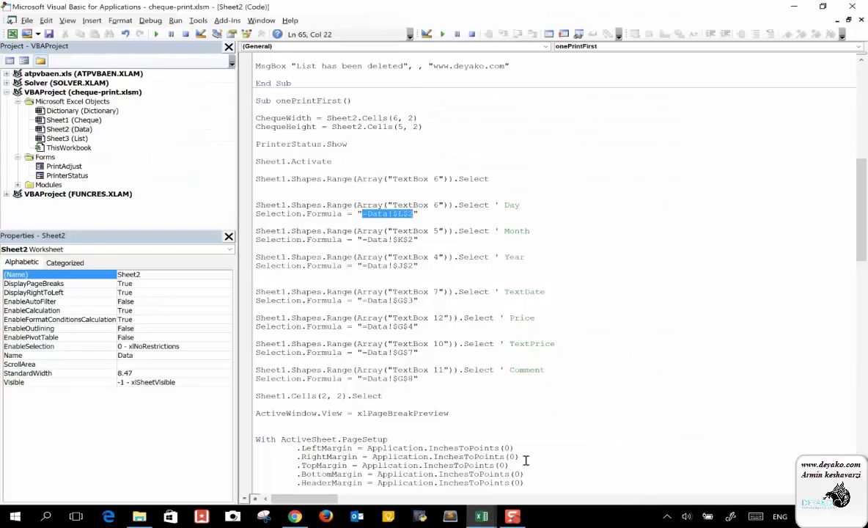
pyautogui.scroll(-3, 532, 369)
pyautogui.scroll(-2, 532, 371)
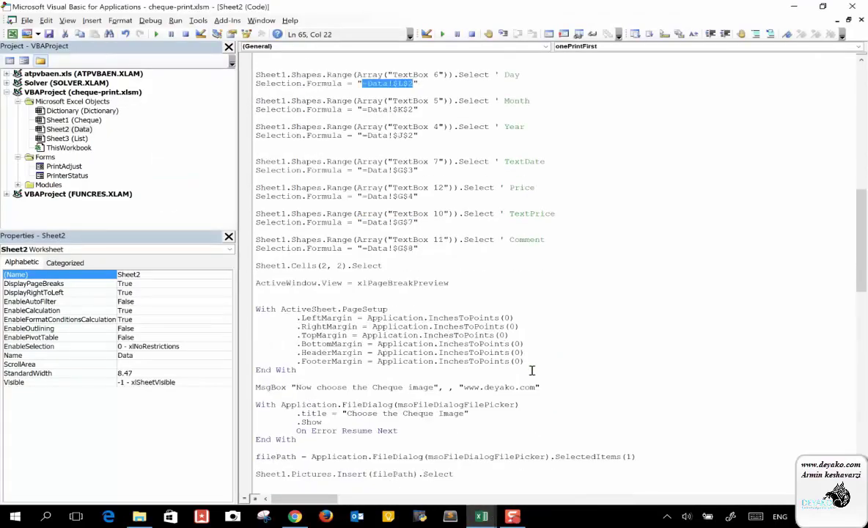
pyautogui.scroll(1, 532, 371)
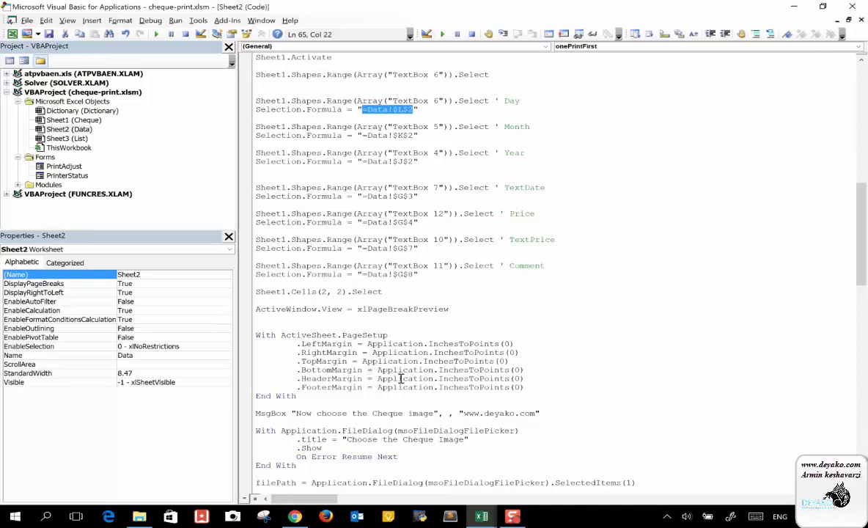
pyautogui.doubleClick(340, 292)
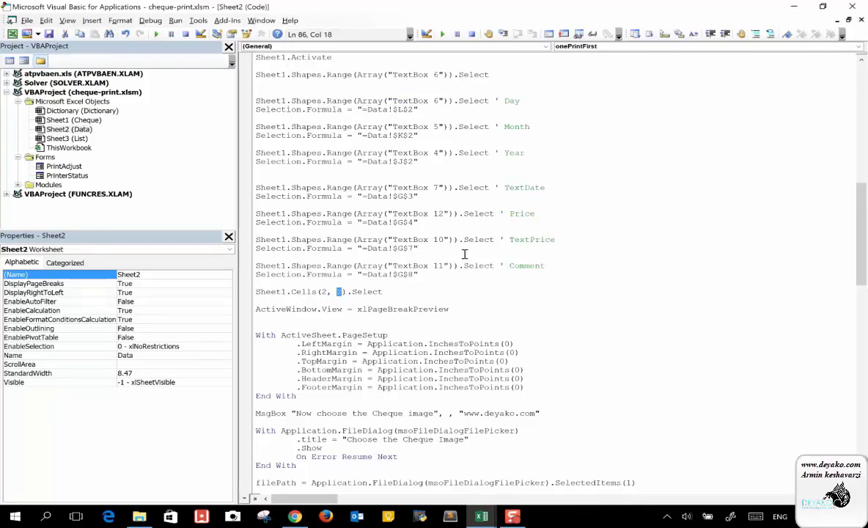
pyautogui.click(481, 516)
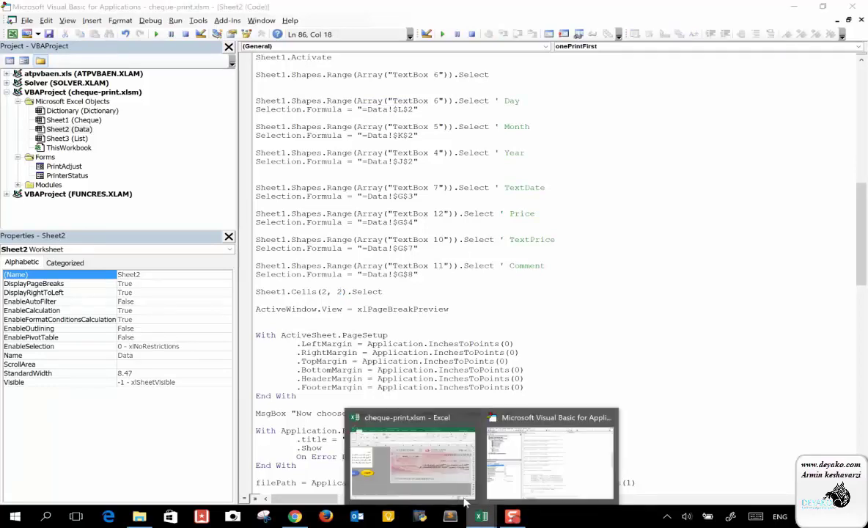
pyautogui.click(439, 481)
# Step: Select TextBox 7 and the cheque picture to confirm the picture sits behind, then return to VBA
pyautogui.click(735, 196)
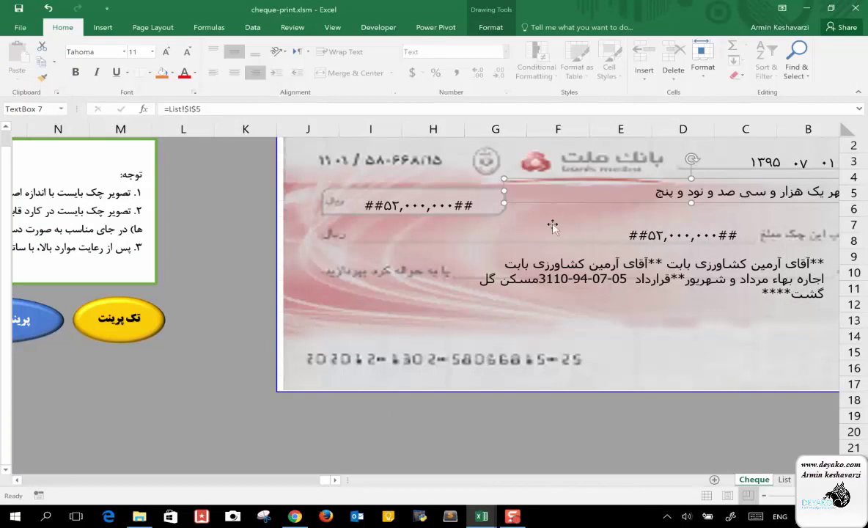
pyautogui.click(282, 263)
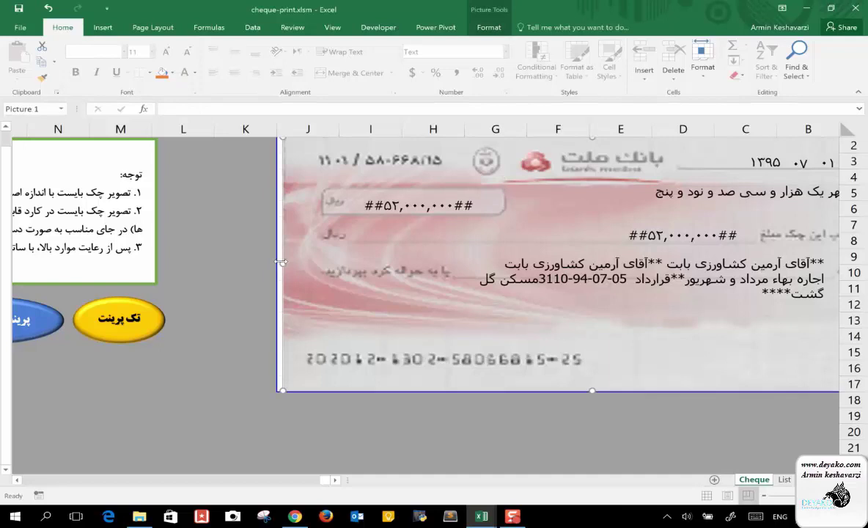
pyautogui.click(257, 323)
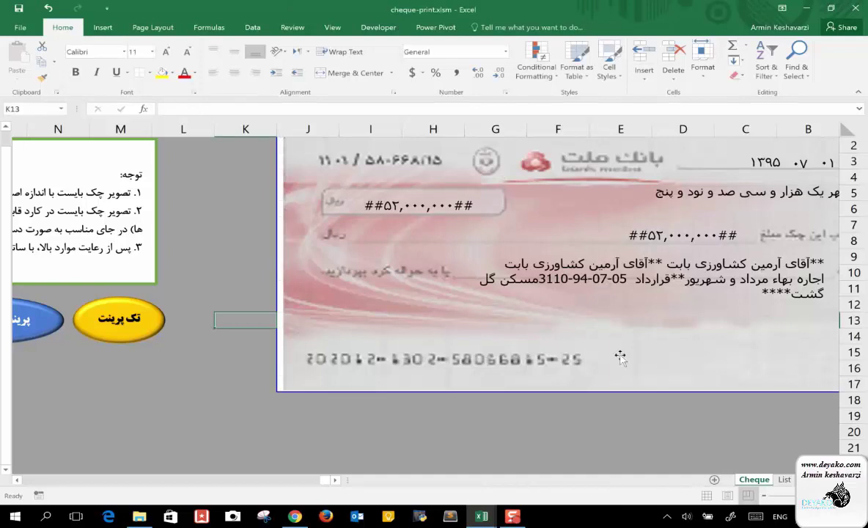
pyautogui.click(481, 517)
pyautogui.click(535, 469)
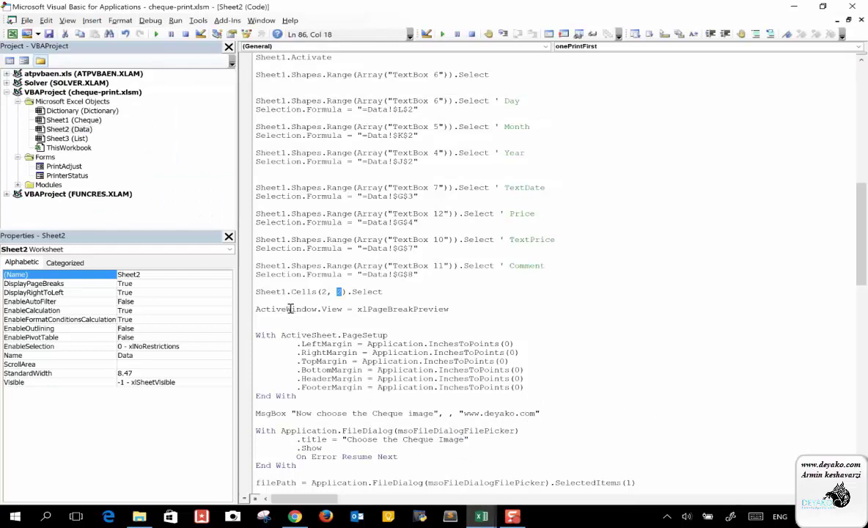
# Step: Highlight xlPageBreakPreview and ActiveWindow.View in the macro, then switch back to Excel
pyautogui.scroll(-1, 433, 320)
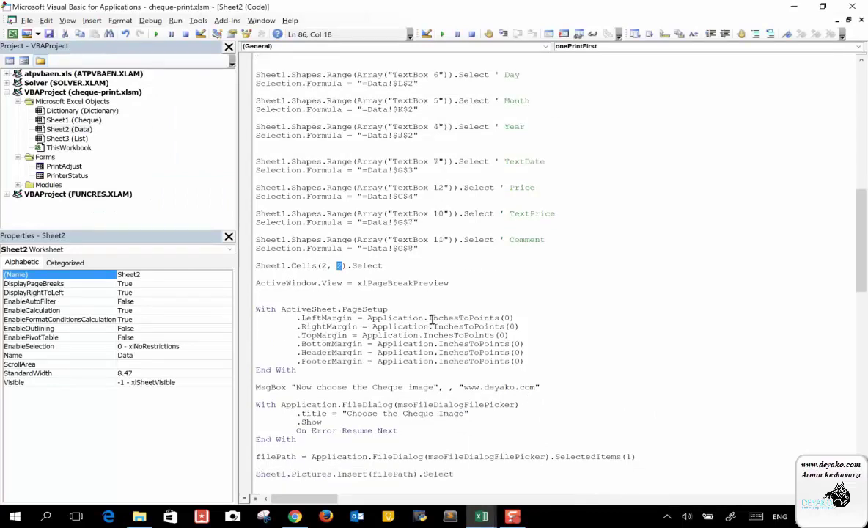
pyautogui.doubleClick(438, 282)
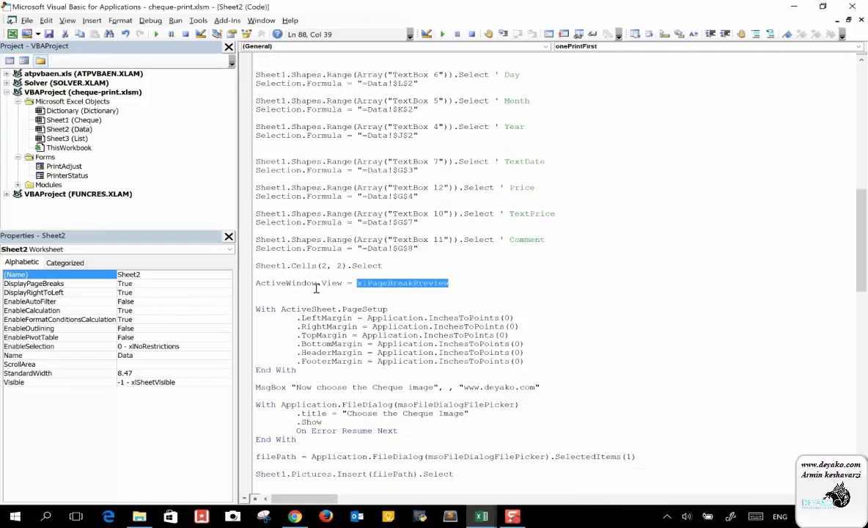
pyautogui.moveTo(256, 283); pyautogui.dragTo(343, 283)
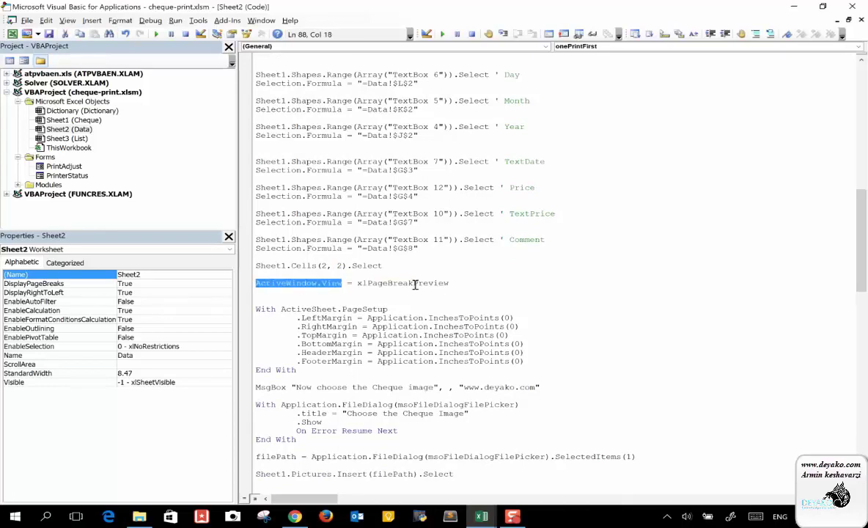
pyautogui.click(481, 516)
pyautogui.click(412, 452)
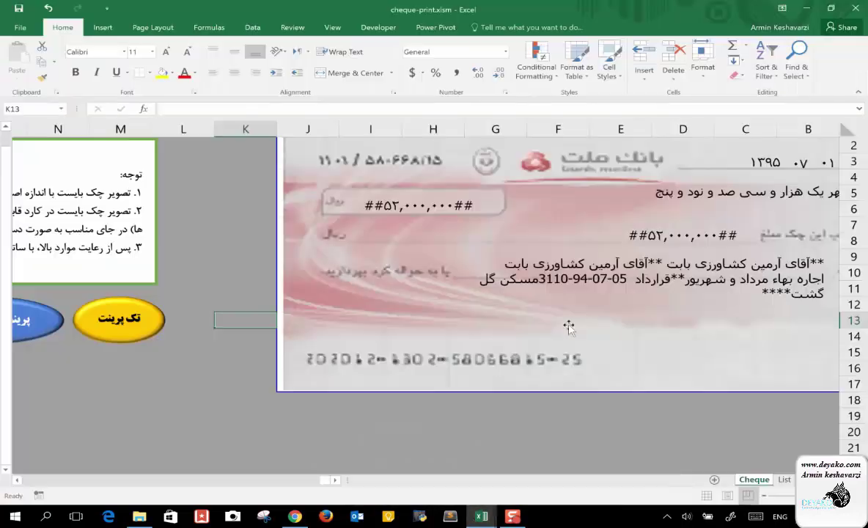
pyautogui.click(325, 27)
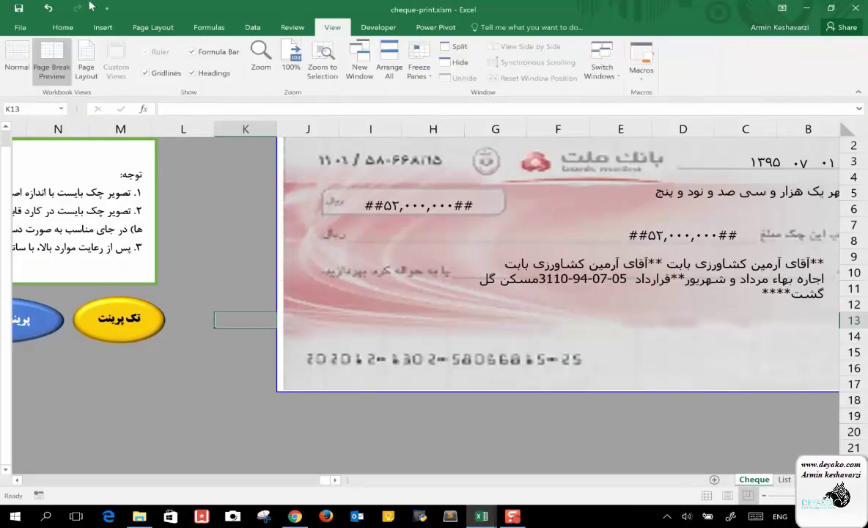
pyautogui.click(20, 66)
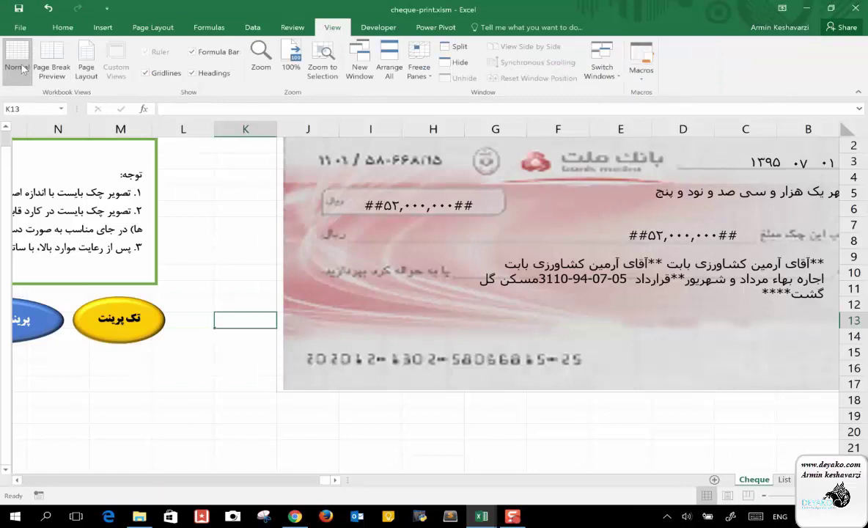
pyautogui.click(45, 64)
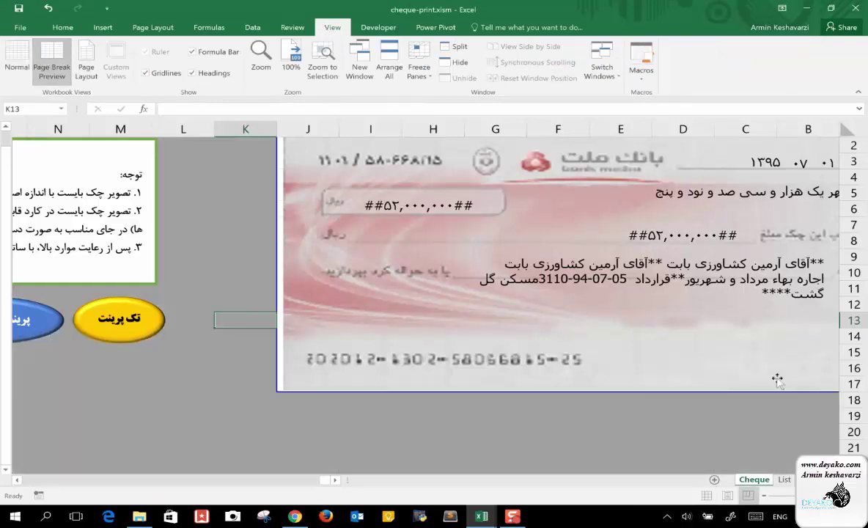
pyautogui.click(360, 323)
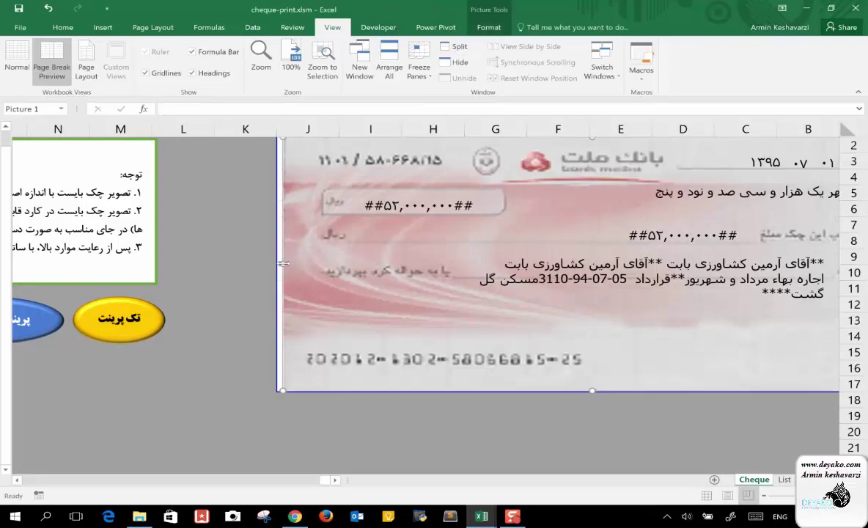
pyautogui.moveTo(279, 261); pyautogui.dragTo(277, 259)
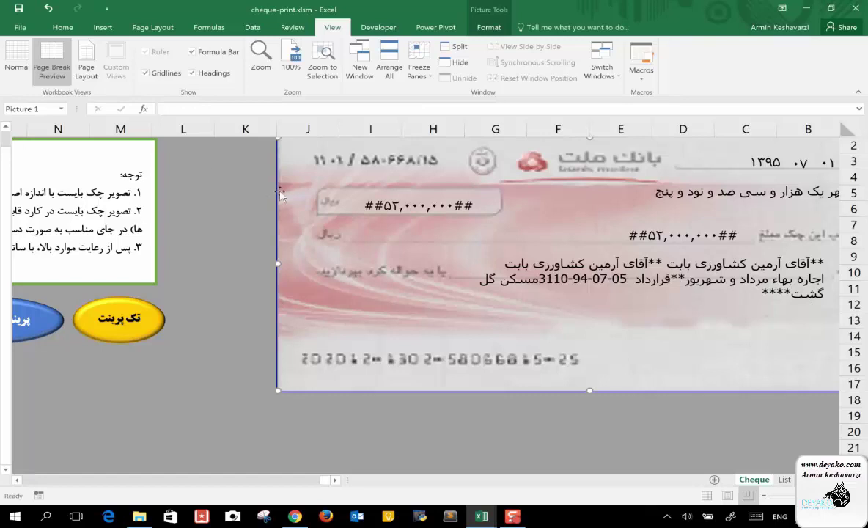
pyautogui.click(481, 516)
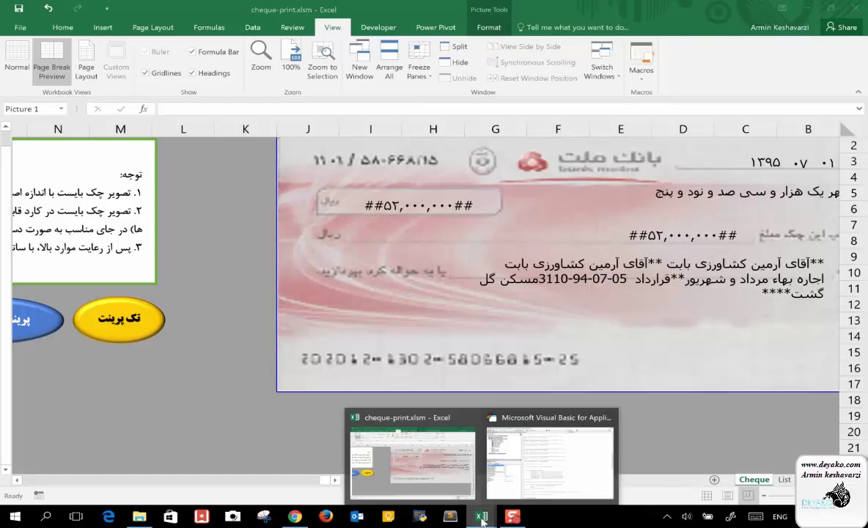
# Step: Scroll to the With ActiveSheet.PageSetup block and highlight PageSetup and LeftMargin
pyautogui.click(539, 471)
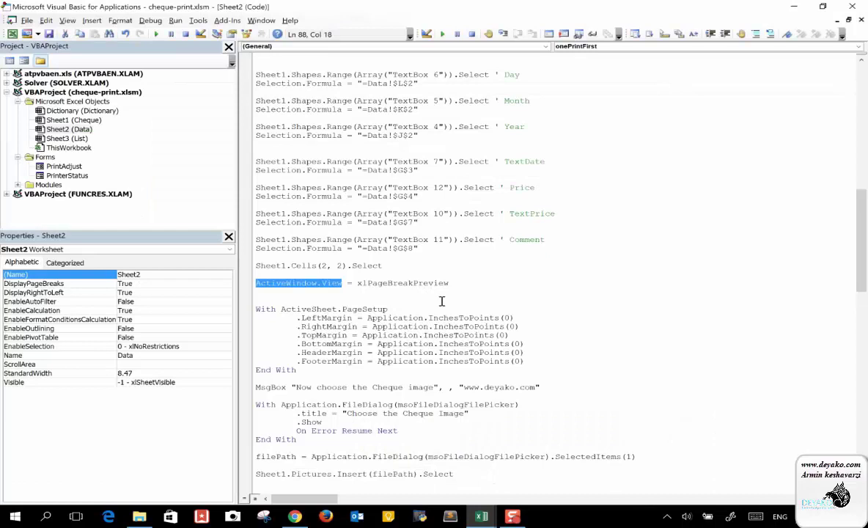
pyautogui.scroll(-2, 441, 301)
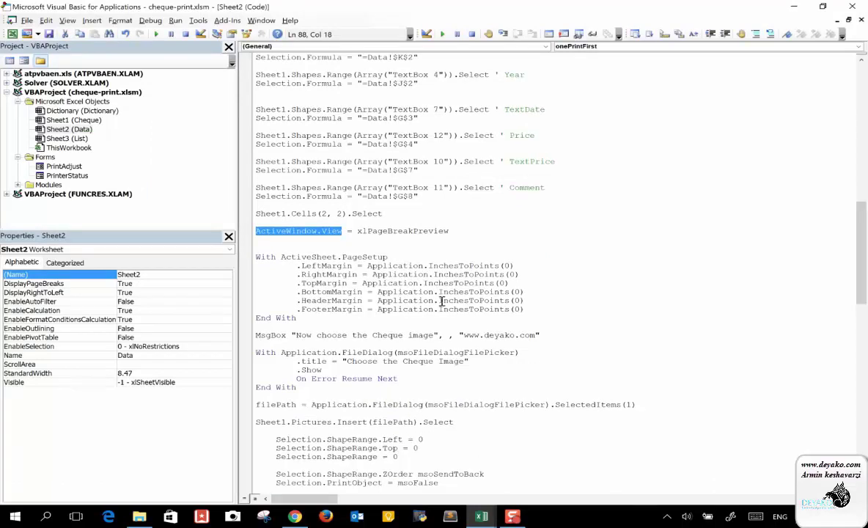
pyautogui.scroll(-1, 441, 300)
pyautogui.scroll(-1, 441, 301)
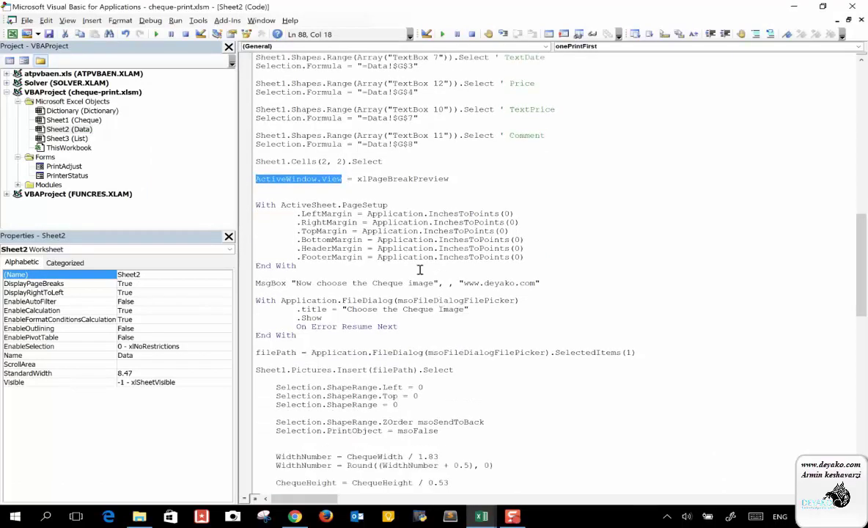
pyautogui.click(323, 213)
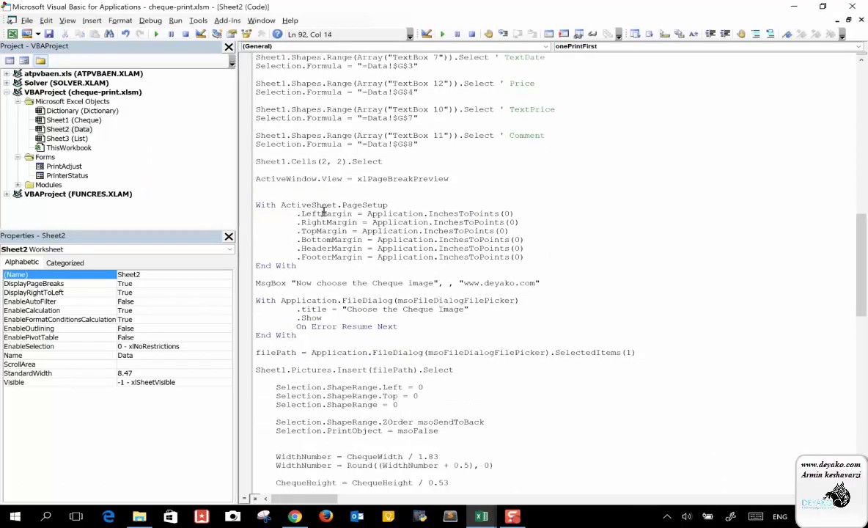
pyautogui.doubleClick(370, 204)
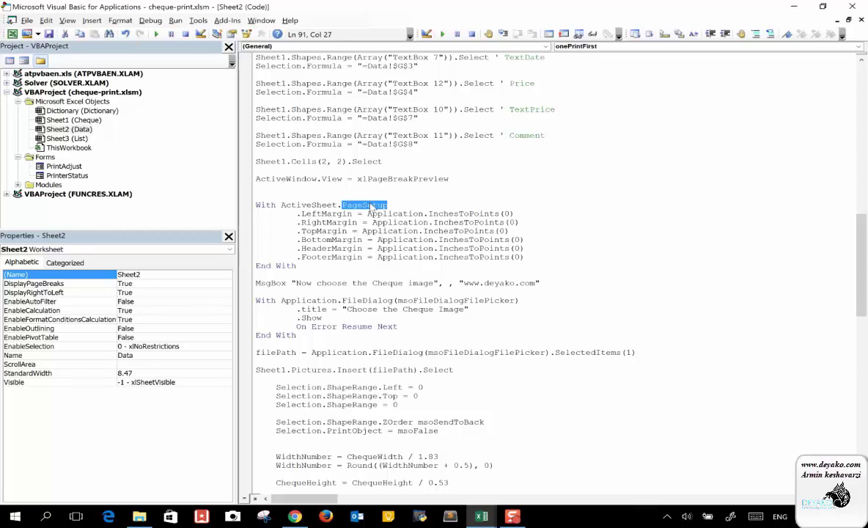
pyautogui.doubleClick(335, 214)
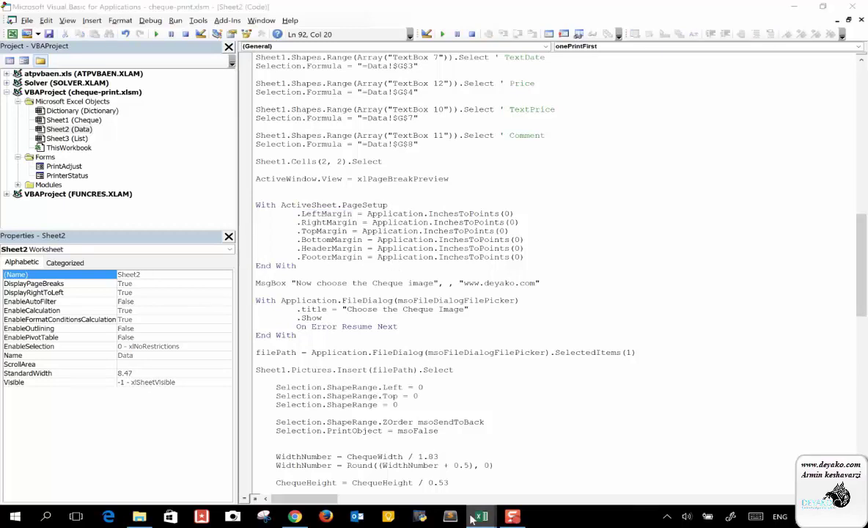
# Step: Check that the Cheque sheet's custom page margins are all 0, then cancel without changes
pyautogui.moveTo(480, 516)
pyautogui.click(415, 462)
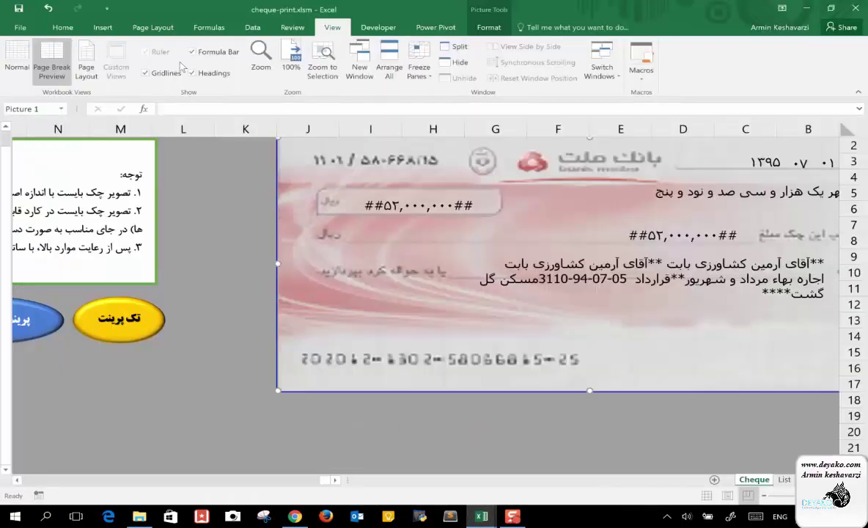
pyautogui.click(168, 30)
pyautogui.click(101, 51)
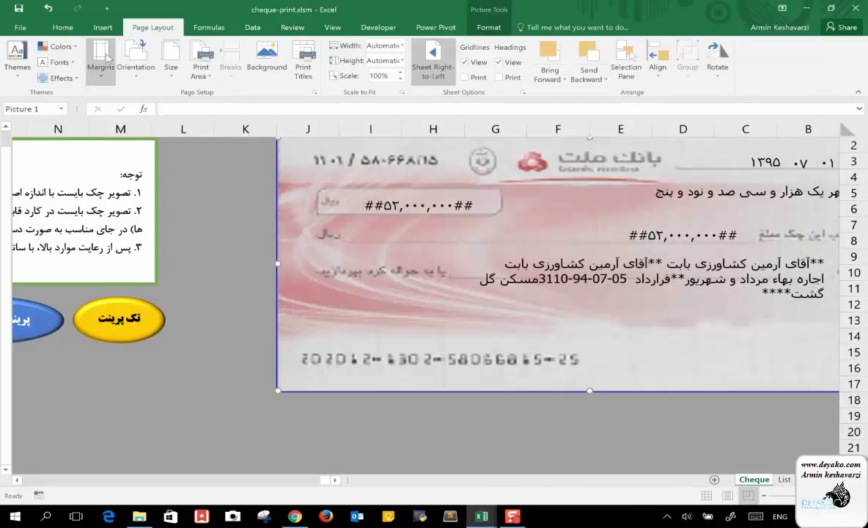
pyautogui.click(152, 311)
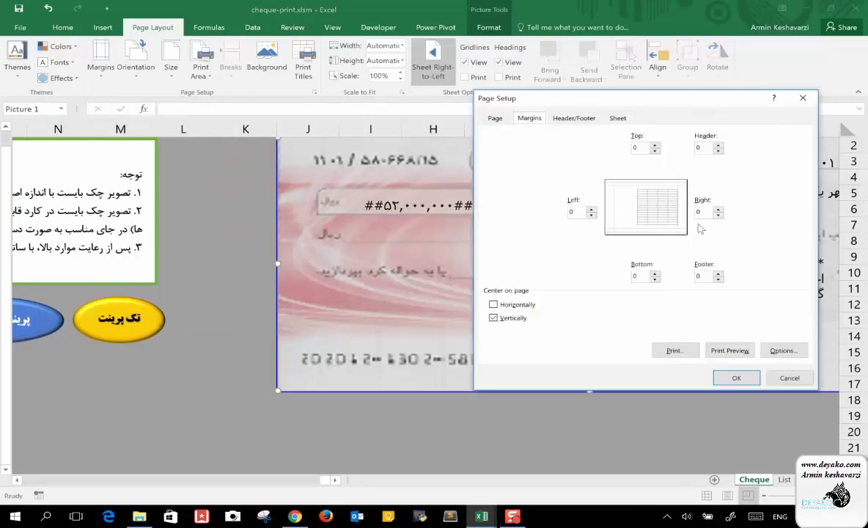
pyautogui.click(644, 145)
pyautogui.write('1000')
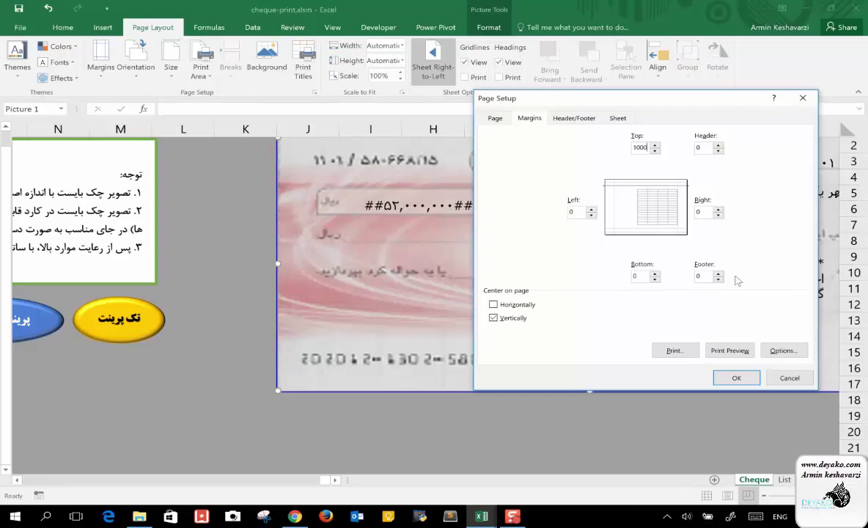
pyautogui.click(789, 378)
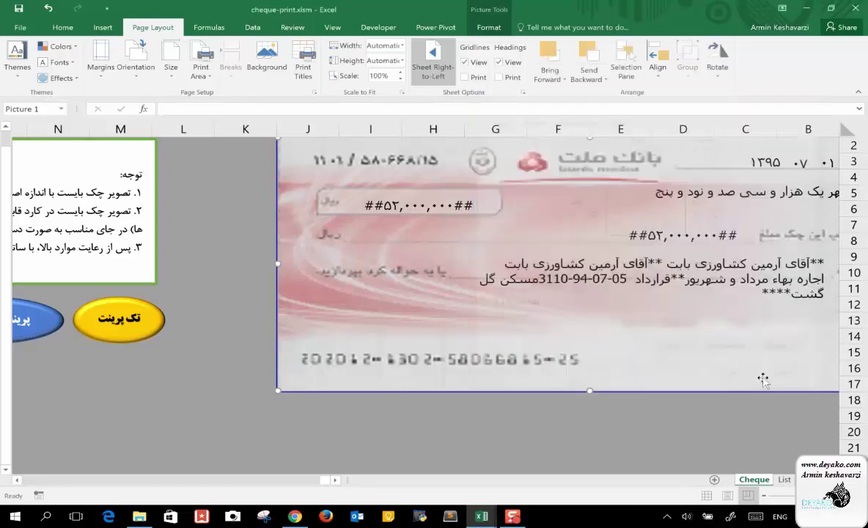
# Step: In the VBA editor, select the MsgBox line prompting to choose the cheque image
pyautogui.moveTo(481, 516)
pyautogui.click(562, 486)
pyautogui.scroll(-1, 560, 482)
pyautogui.scroll(-1, 559, 481)
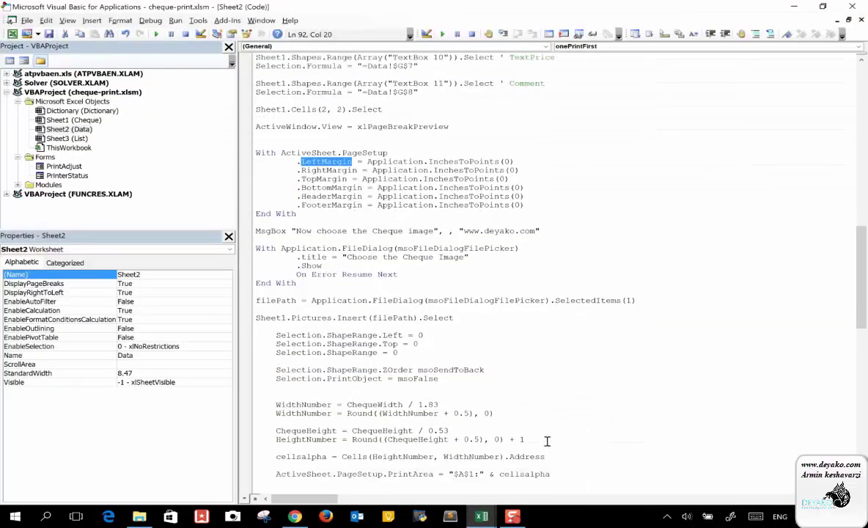
pyautogui.doubleClick(299, 230)
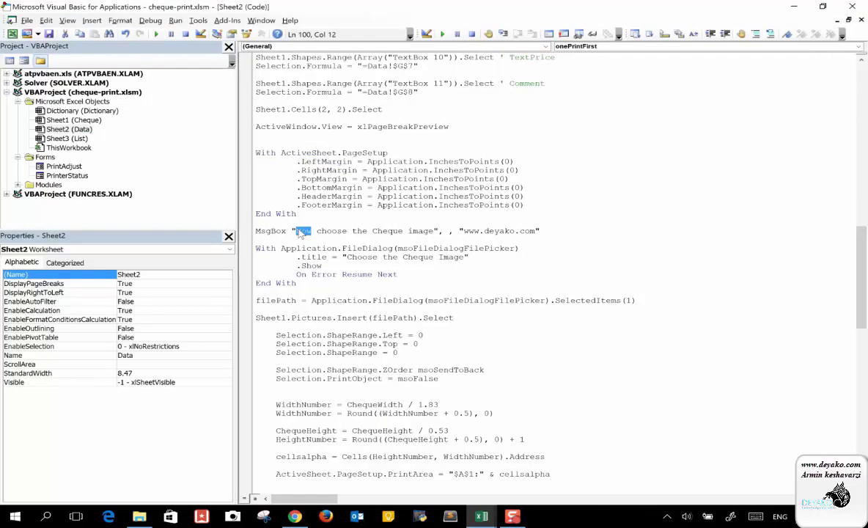
pyautogui.moveTo(258, 231); pyautogui.dragTo(543, 233)
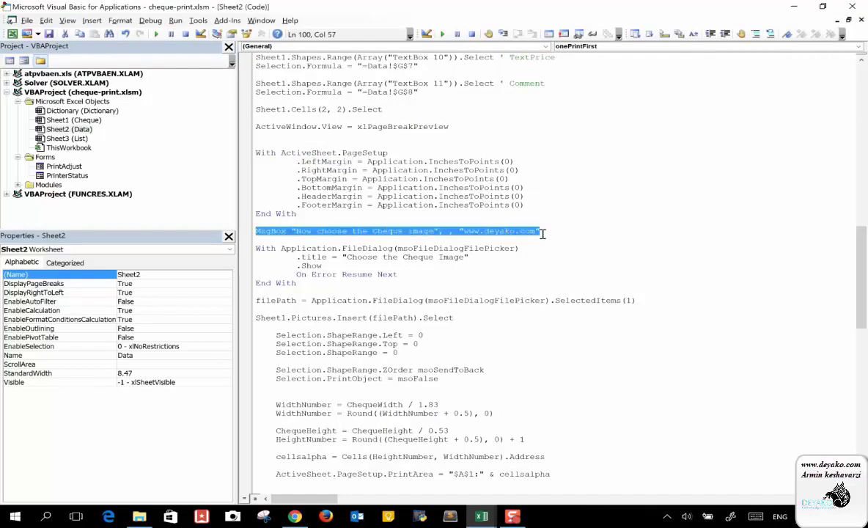
# Step: Return to Excel and show the cheque data-entry form sheet
pyautogui.click(482, 516)
pyautogui.click(439, 486)
pyautogui.hotkey('ctrl', 'pageup')
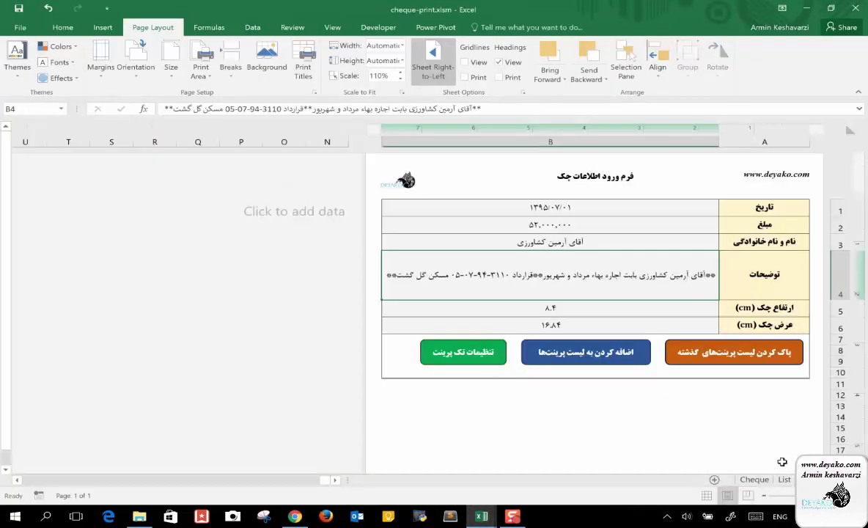
# Step: On the Cheque sheet, delete the cheque picture, keeping the ##52,000,000## amount and other text boxes
pyautogui.click(755, 481)
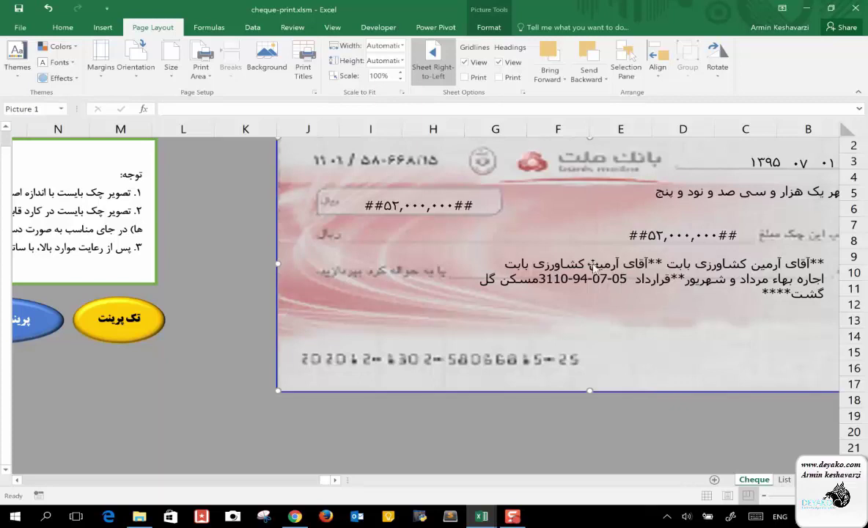
pyautogui.click(507, 232)
pyautogui.click(592, 186)
pyautogui.click(590, 167)
pyautogui.press('Delete')
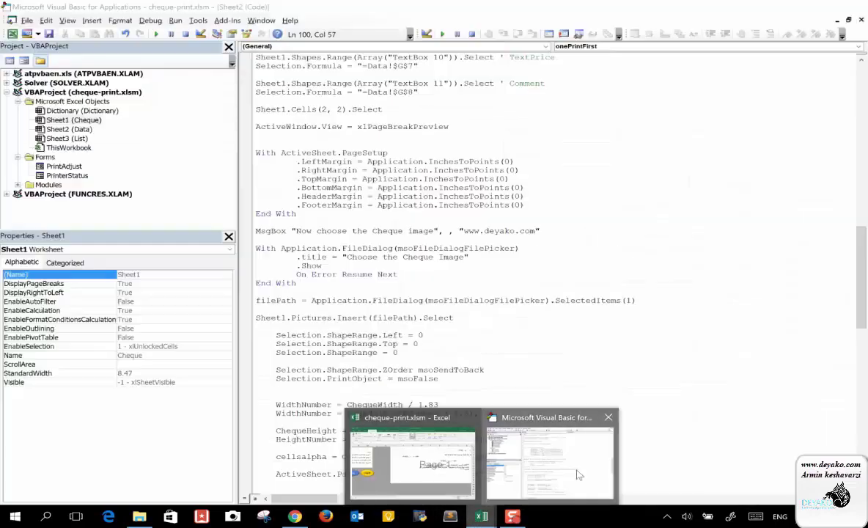
# Step: Move the breakpoint from the MsgBox line to the With Application.FileDialog line
pyautogui.moveTo(482, 517)
pyautogui.click(535, 440)
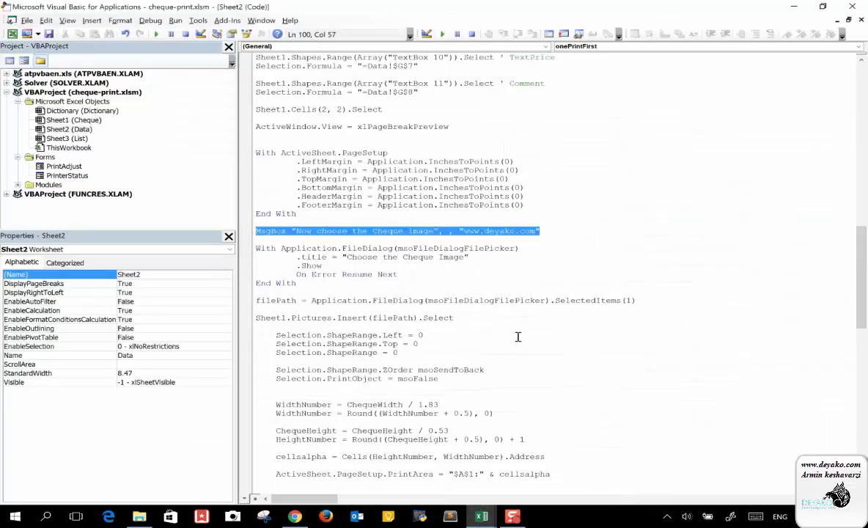
pyautogui.click(247, 232)
pyautogui.click(244, 231)
pyautogui.click(245, 248)
pyautogui.click(338, 206)
pyautogui.scroll(2, 437, 151)
pyautogui.scroll(5, 438, 169)
pyautogui.scroll(7, 437, 191)
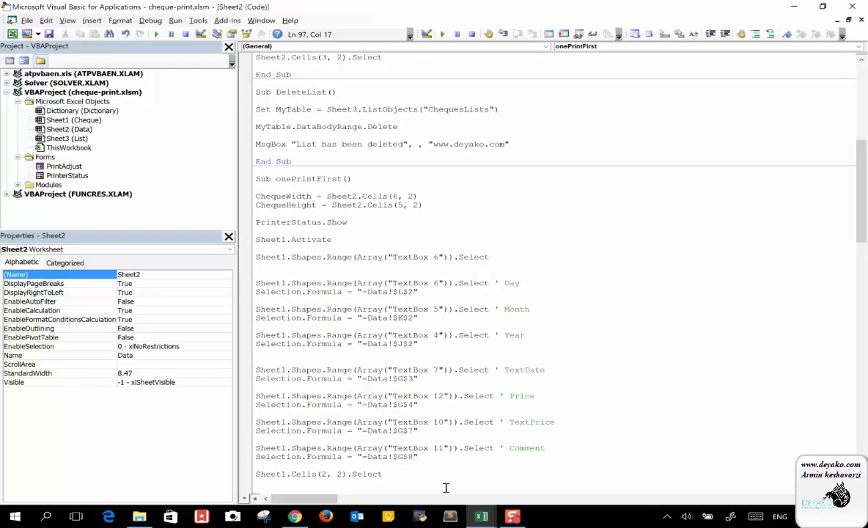
# Step: Return to the picture-less Cheque sheet in Excel and open the Margins presets
pyautogui.click(481, 516)
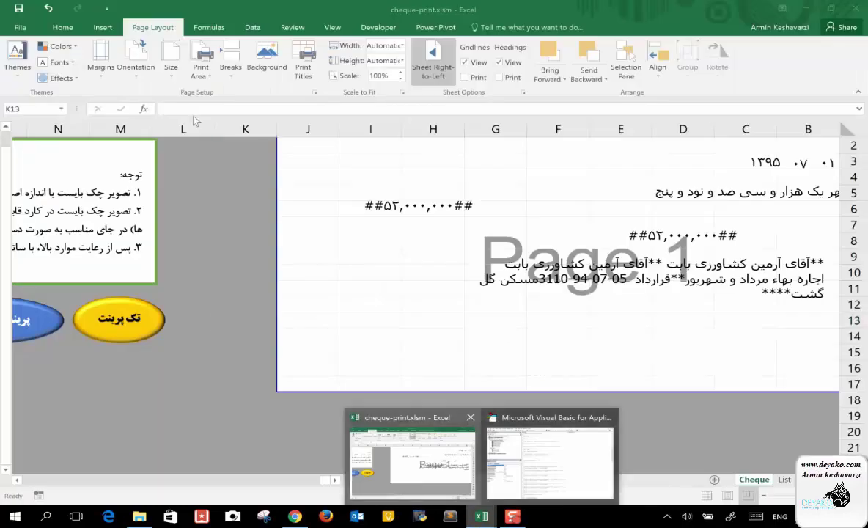
pyautogui.moveTo(481, 516)
pyautogui.click(389, 432)
pyautogui.click(101, 73)
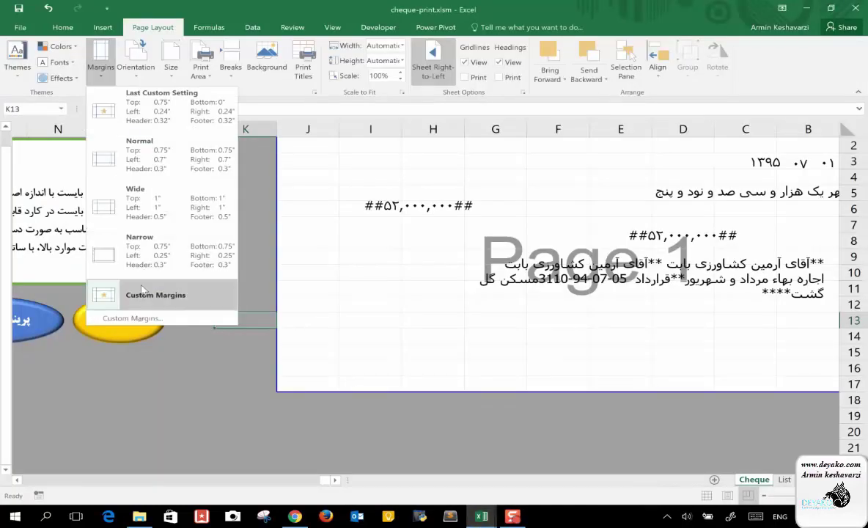
# Step: Set custom margins of top 2 and right 5, centred horizontally rather than vertically
pyautogui.click(147, 320)
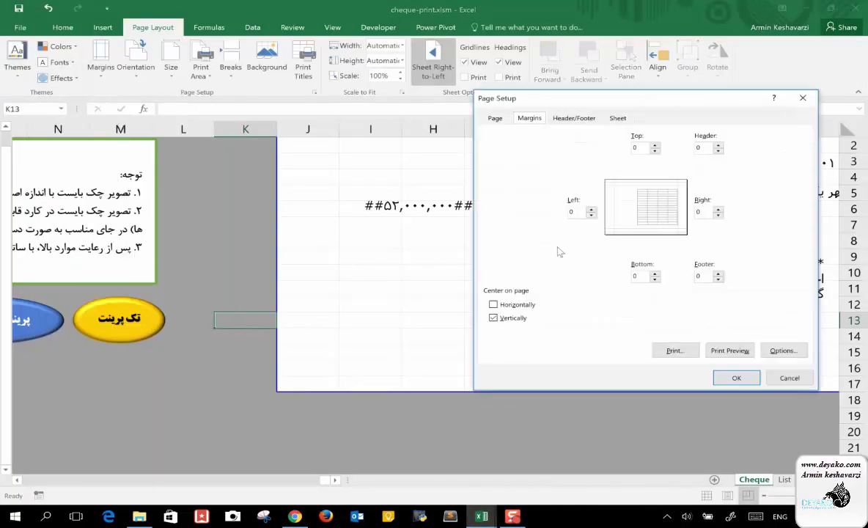
pyautogui.click(635, 147)
pyautogui.click(708, 212)
pyautogui.write('5')
pyautogui.click(493, 304)
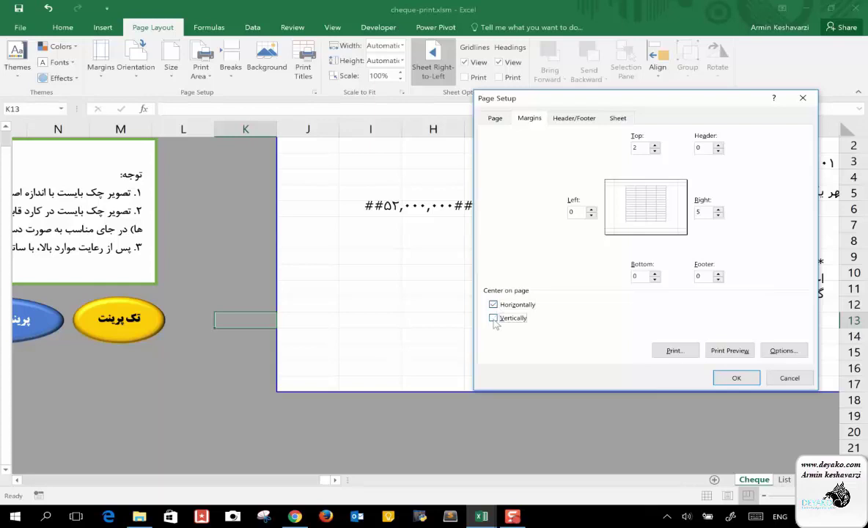
pyautogui.click(735, 379)
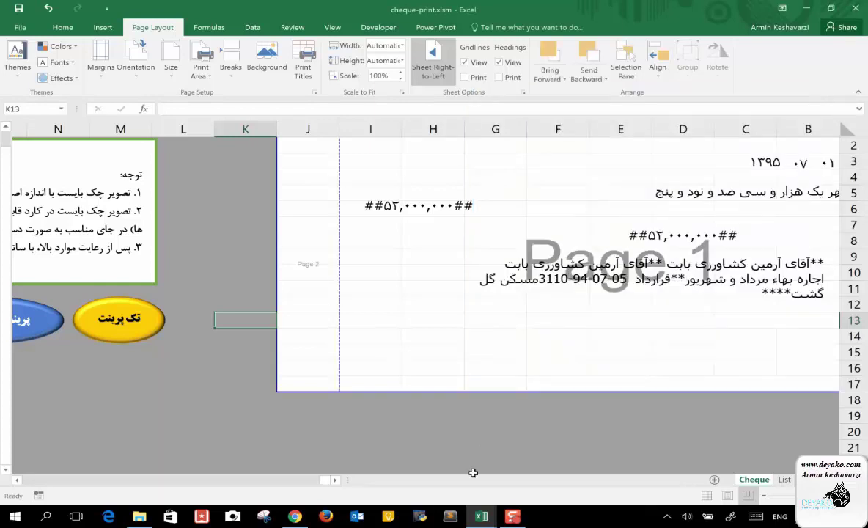
pyautogui.moveTo(481, 517)
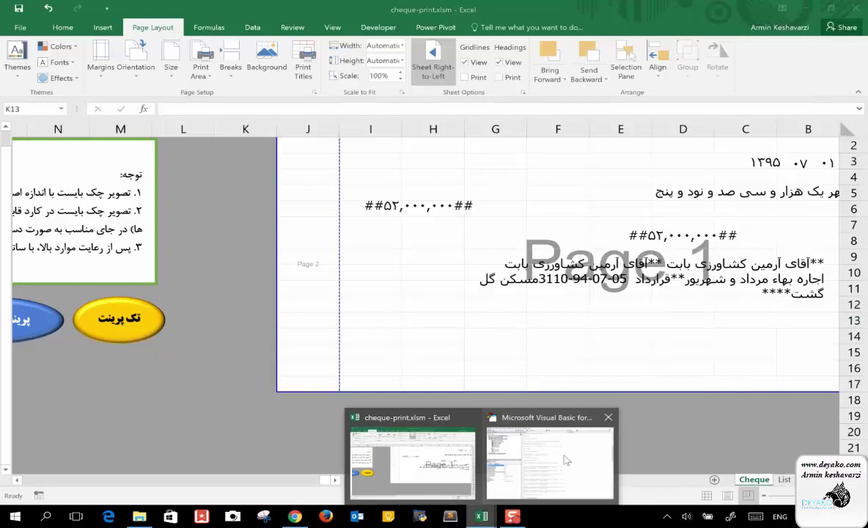
# Step: Run onePrintFirst with Vertical printer feed and dismiss the 'Now choose the Cheque image' prompt
pyautogui.click(522, 426)
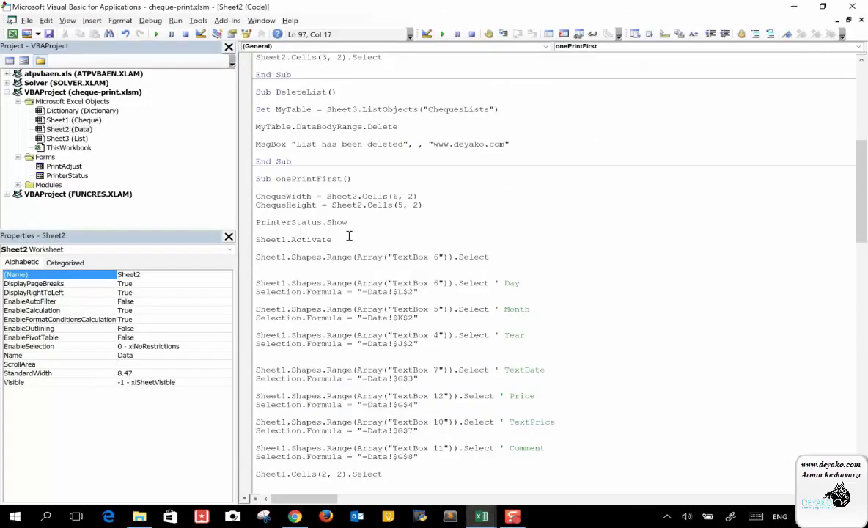
pyautogui.click(442, 34)
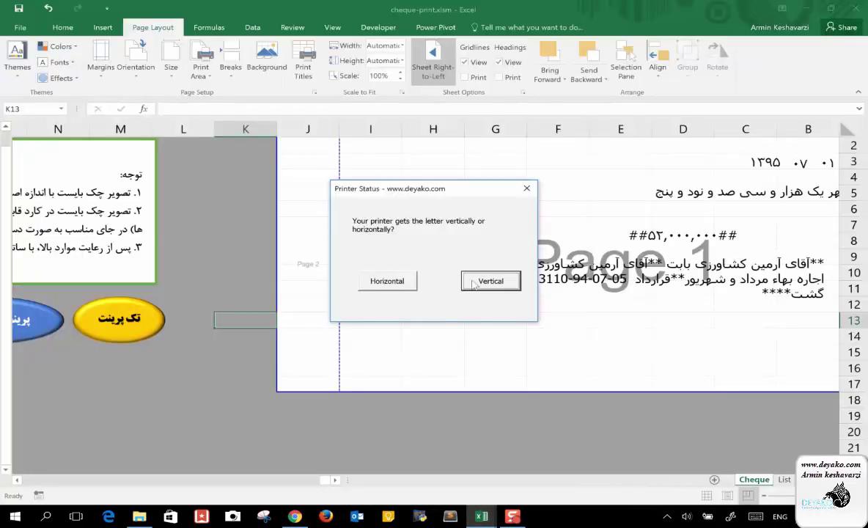
pyautogui.click(506, 285)
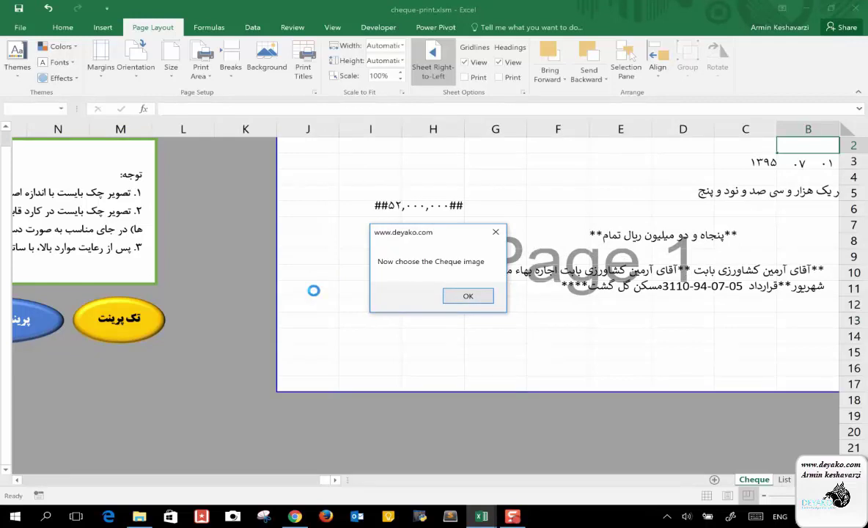
pyautogui.click(464, 297)
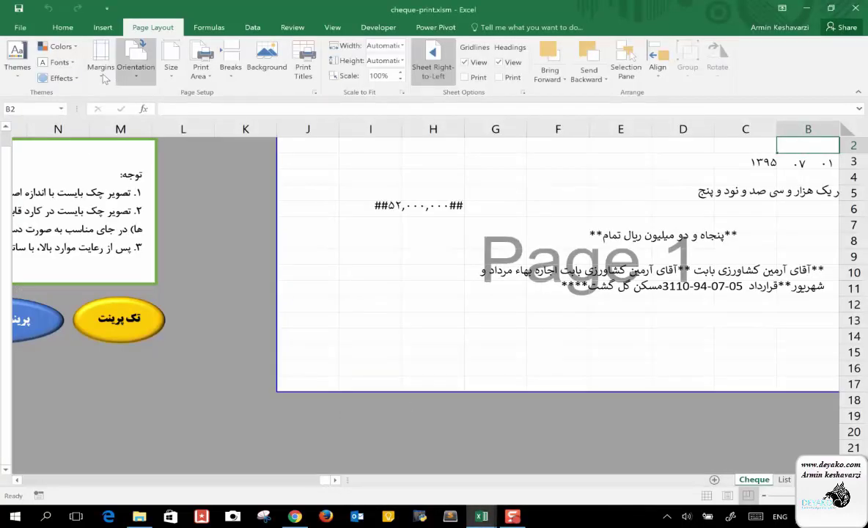
# Step: Confirm the zero-margin Page Setup so the Cheque sheet fits on a single Page 1
pyautogui.click(101, 59)
pyautogui.click(165, 320)
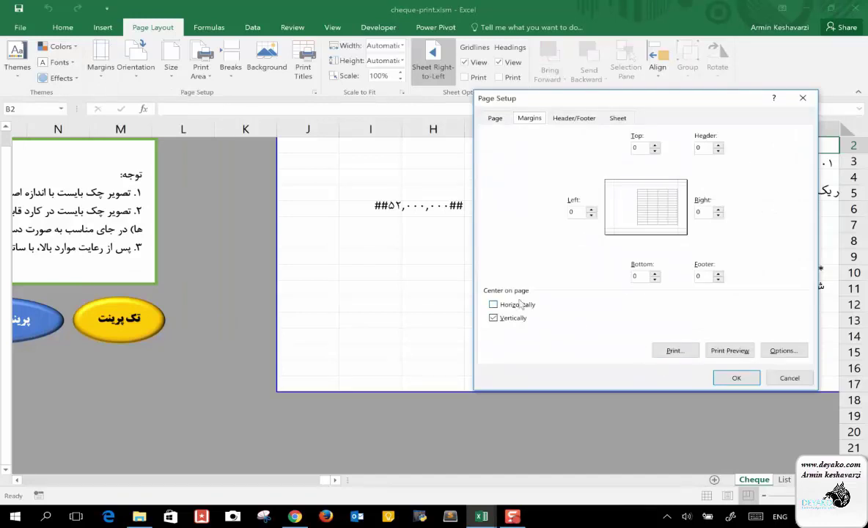
pyautogui.click(738, 376)
pyautogui.click(481, 516)
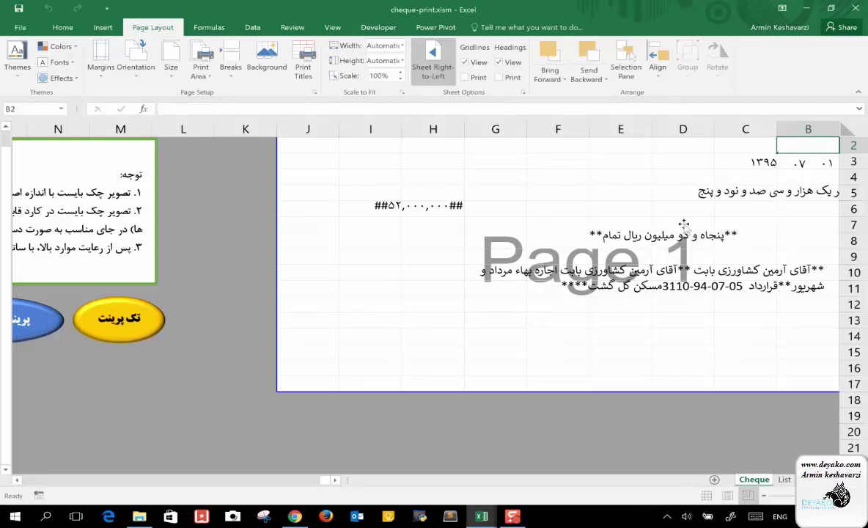
pyautogui.hscroll(1, 650, 226)
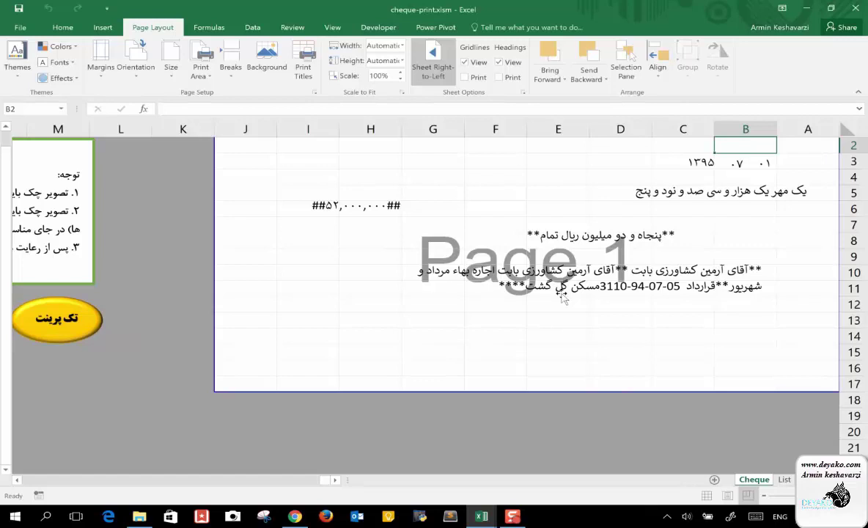
pyautogui.click(481, 516)
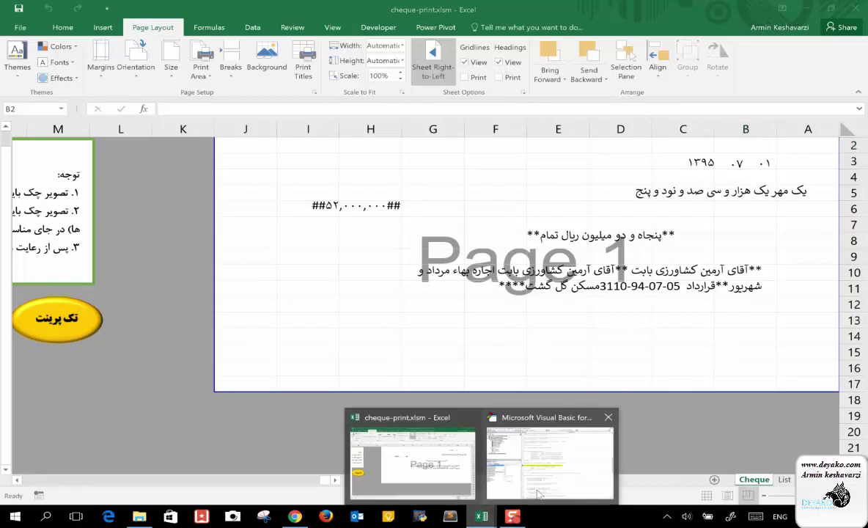
# Step: Step past the .title and .Show lines, then resume so the Choose the Cheque Image picker opens
pyautogui.click(537, 496)
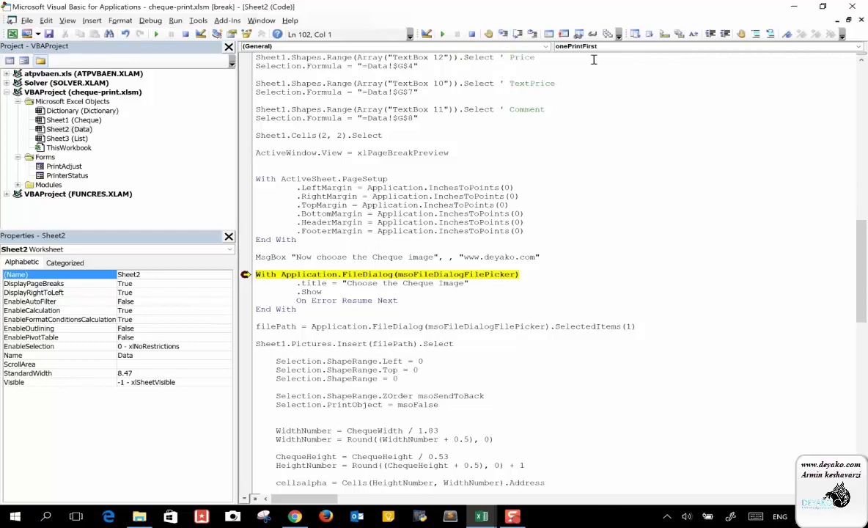
pyautogui.press('F9')
pyautogui.press('F8')
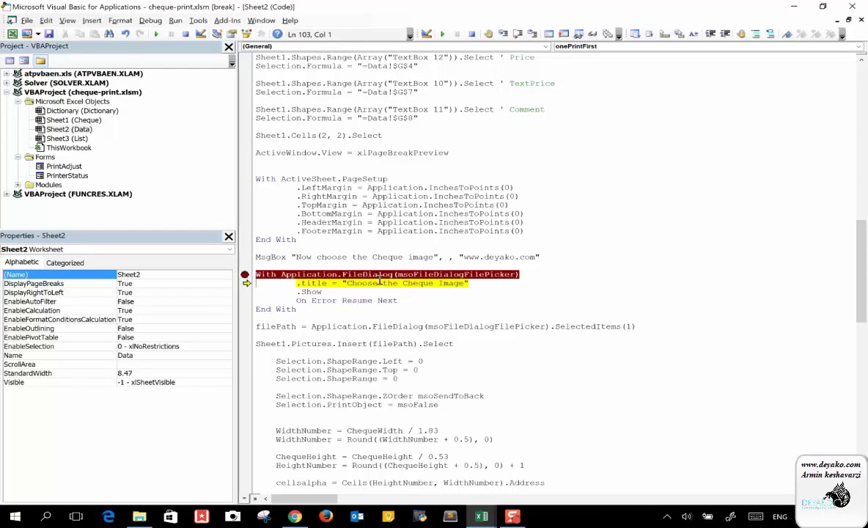
pyautogui.click(503, 34)
pyautogui.click(503, 35)
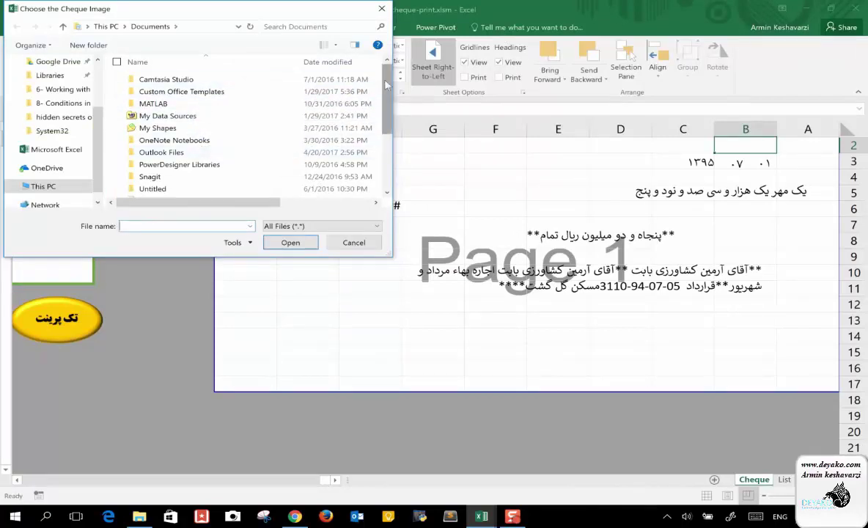
# Step: Choose ebinews-123541.jpg from the Desktop folder as the cheque image and confirm
pyautogui.click(58, 189)
pyautogui.click(184, 89)
pyautogui.doubleClick(185, 89)
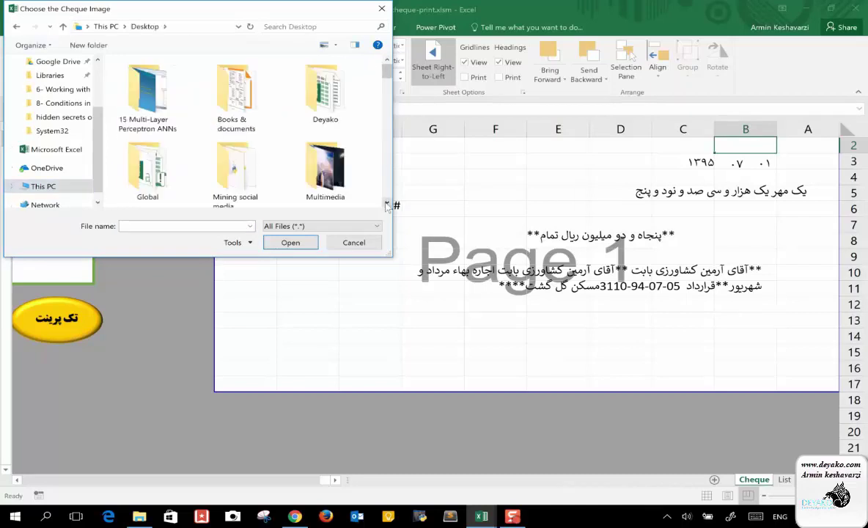
pyautogui.moveTo(386, 206); pyautogui.dragTo(387, 205)
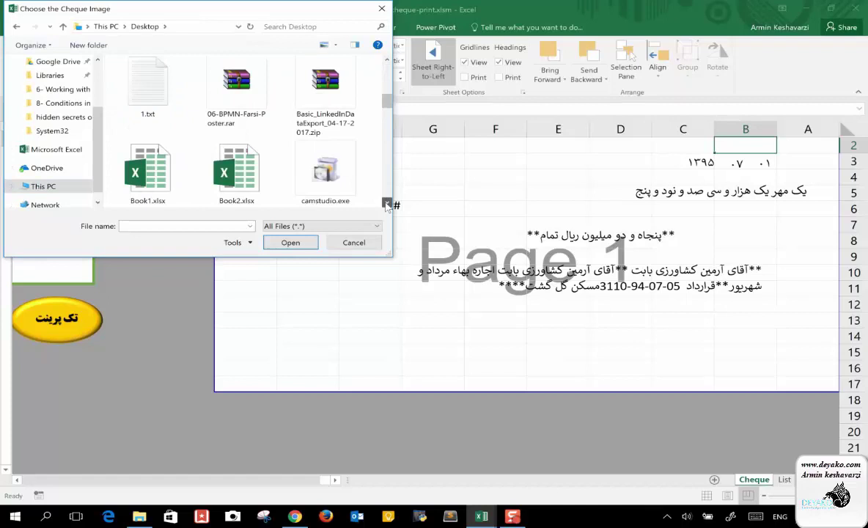
pyautogui.moveTo(386, 205); pyautogui.dragTo(386, 205)
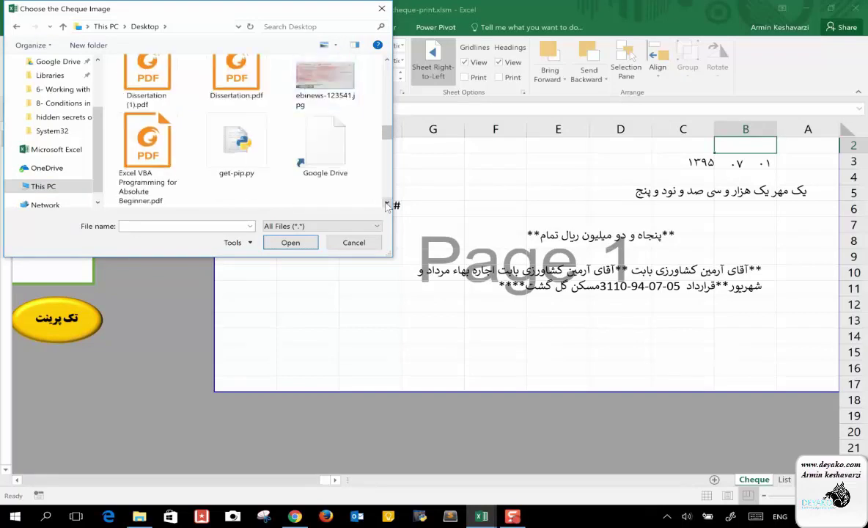
pyautogui.click(301, 84)
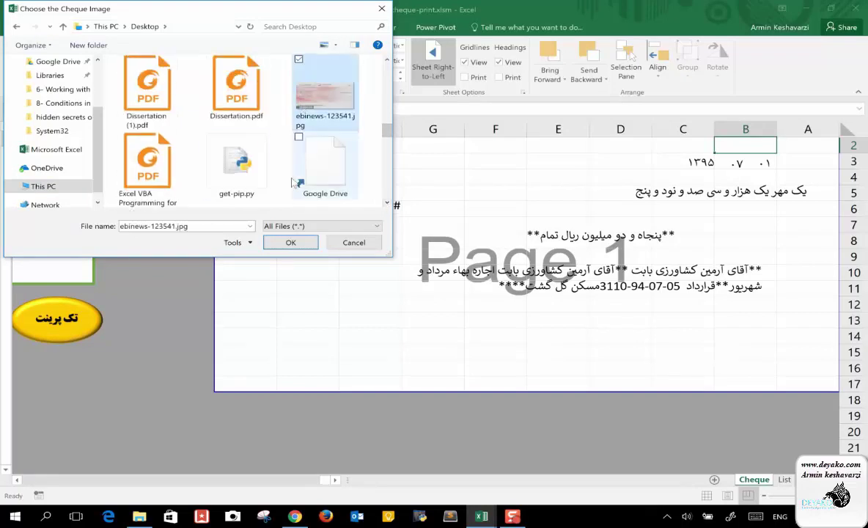
pyautogui.click(282, 244)
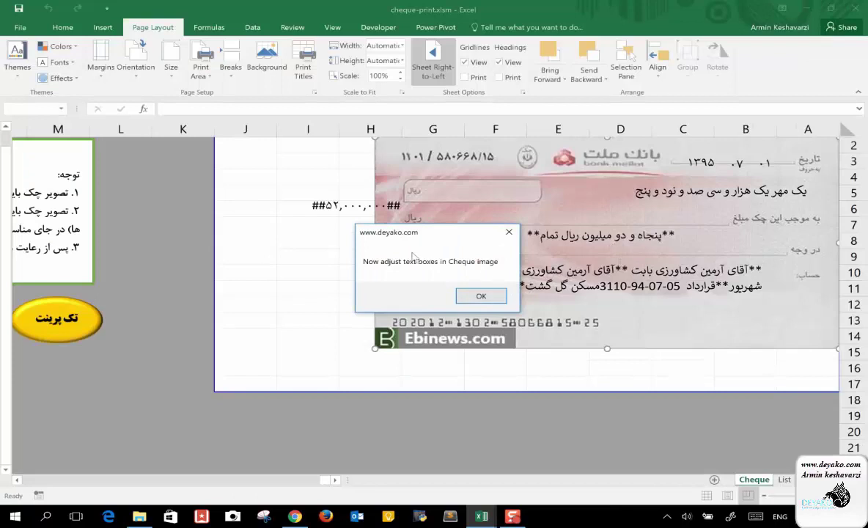
# Step: Dismiss the adjust-text-boxes message, remove the FileDialog-line breakpoint, and return to the Cheque sheet
pyautogui.click(473, 298)
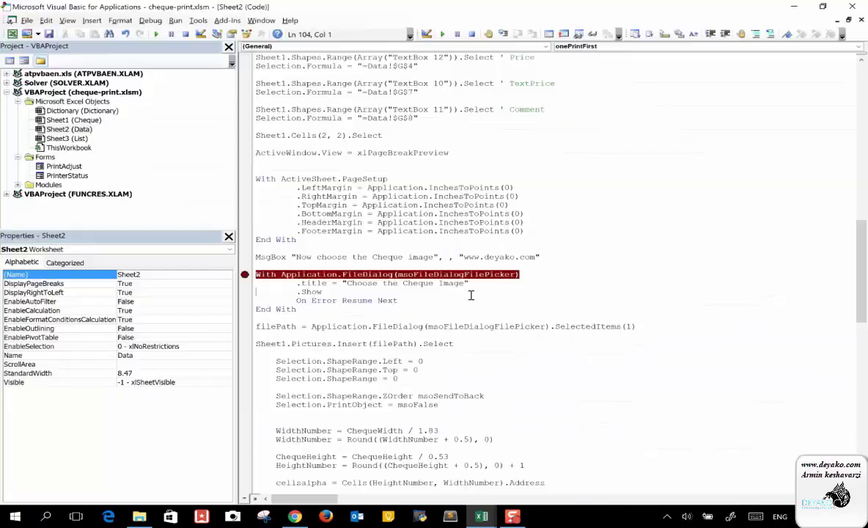
pyautogui.scroll(-3, 388, 399)
pyautogui.scroll(-3, 384, 411)
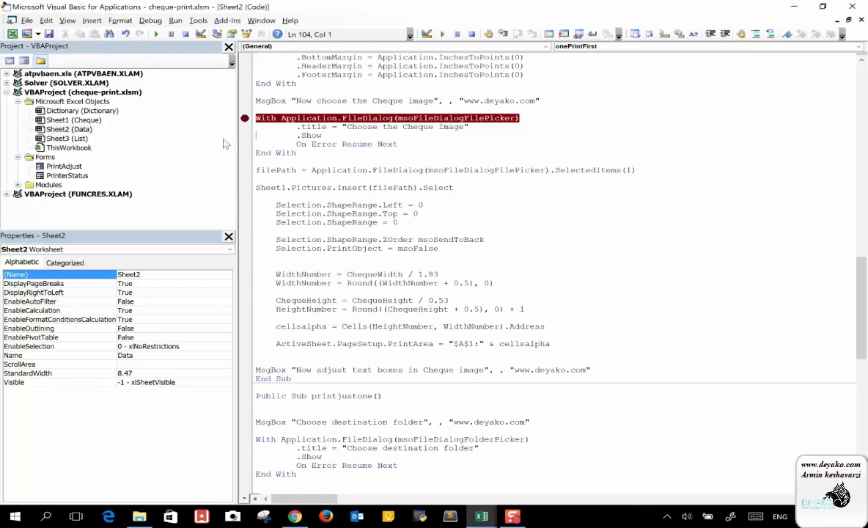
pyautogui.click(243, 120)
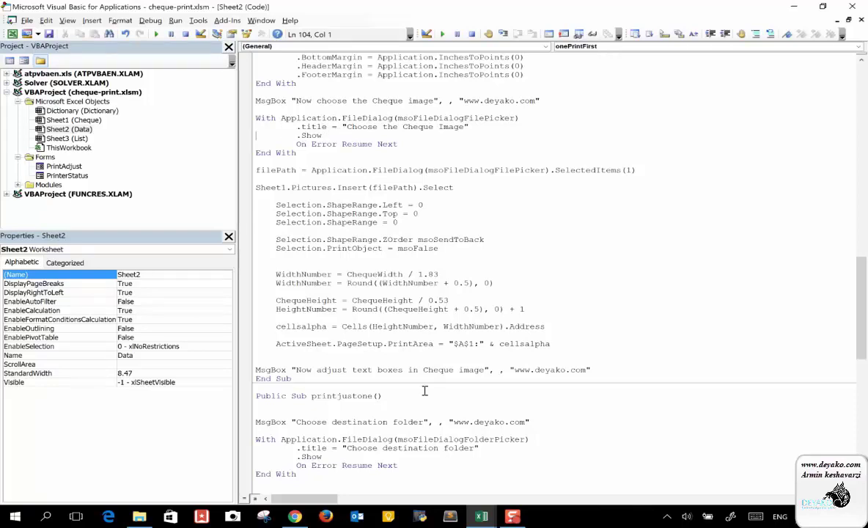
pyautogui.moveTo(481, 517)
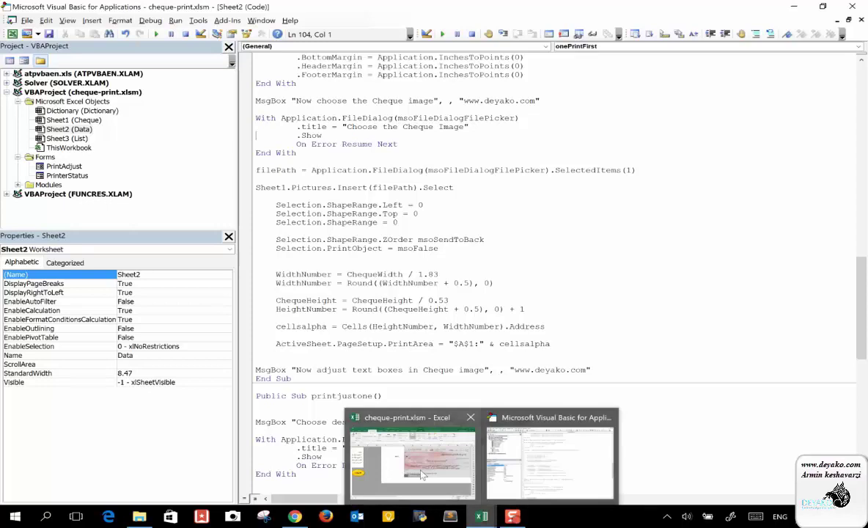
pyautogui.click(422, 475)
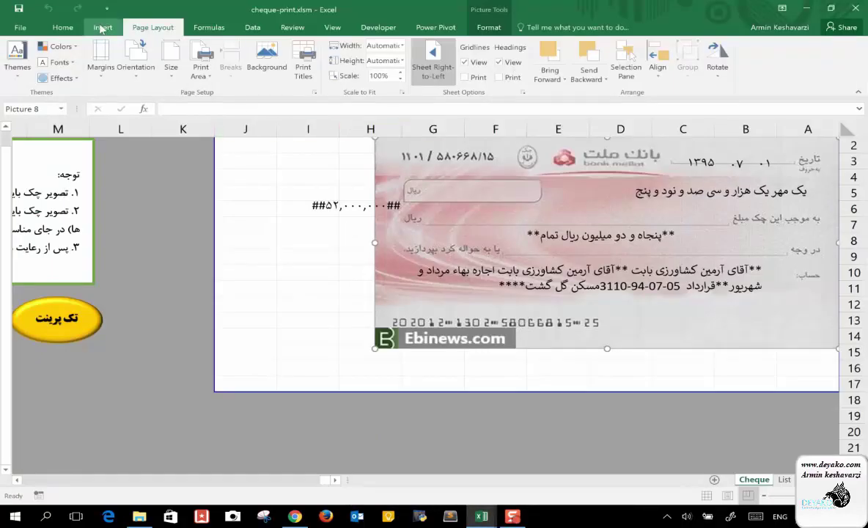
# Step: Browse the picture picker to This PC > Desktop, cancel without inserting, and return to the VBA editor
pyautogui.click(102, 29)
pyautogui.click(152, 50)
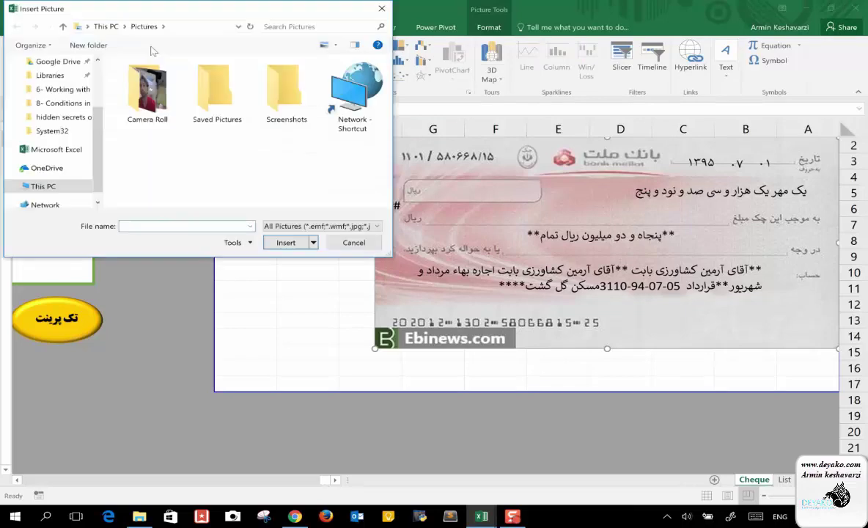
pyautogui.click(44, 186)
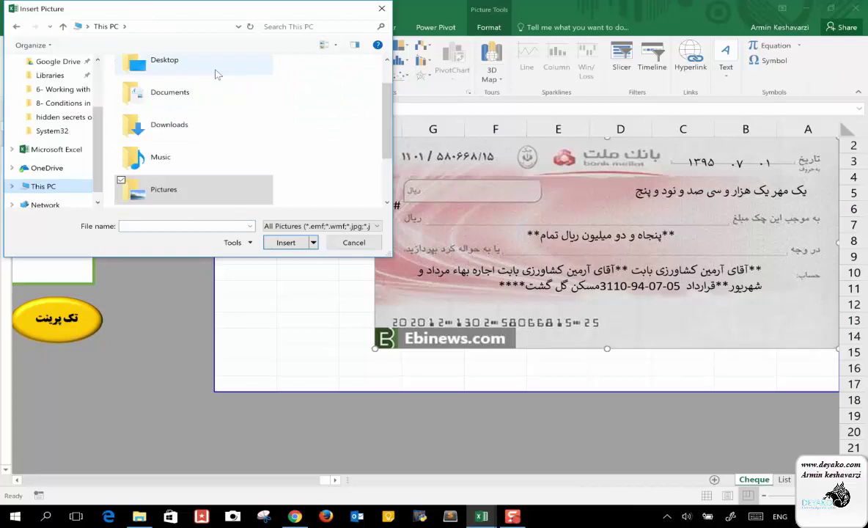
pyautogui.doubleClick(216, 75)
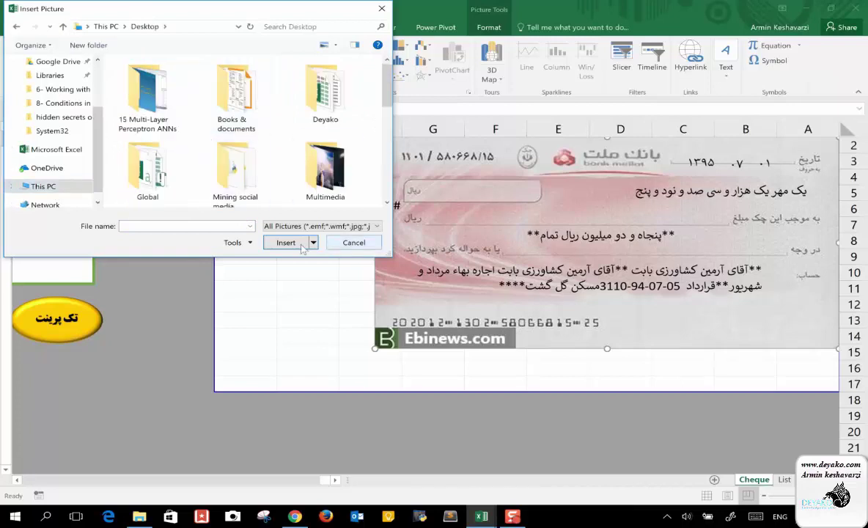
pyautogui.click(353, 243)
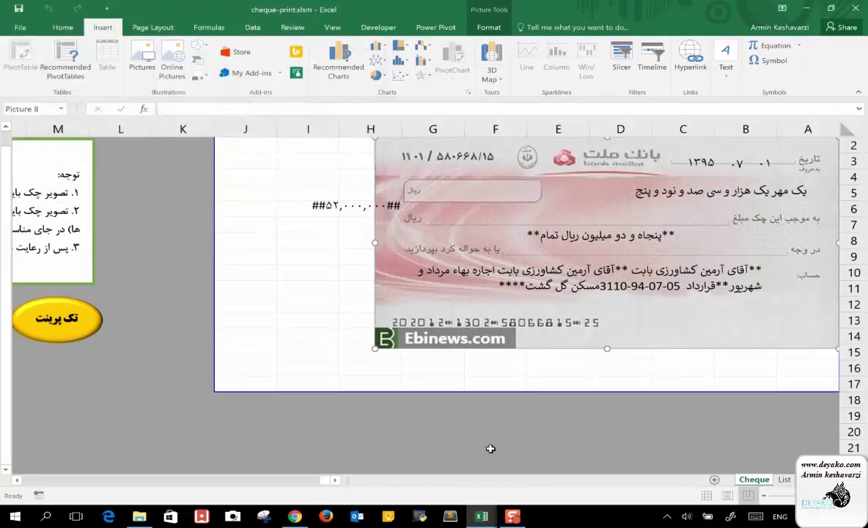
pyautogui.moveTo(481, 516)
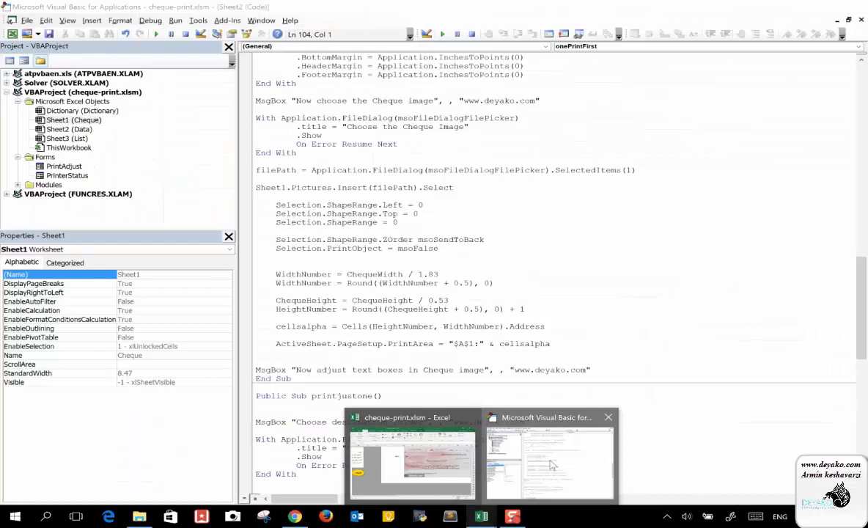
pyautogui.click(511, 431)
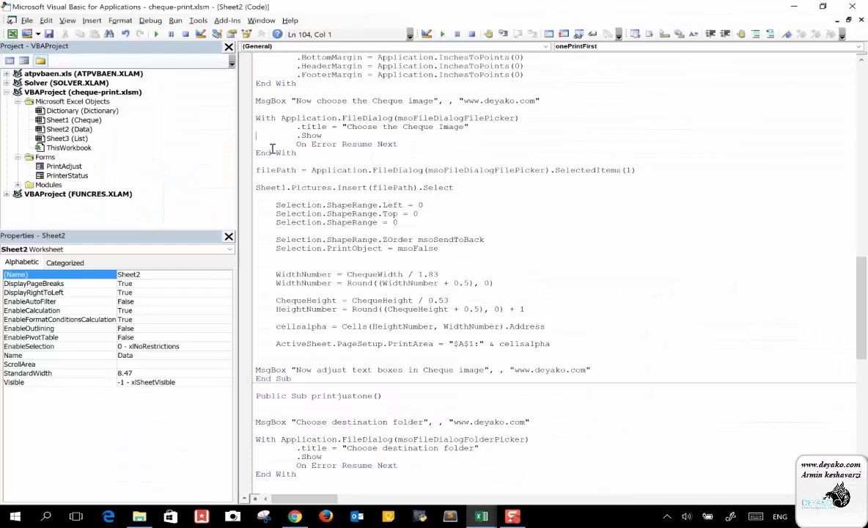
pyautogui.moveTo(281, 118); pyautogui.dragTo(396, 117)
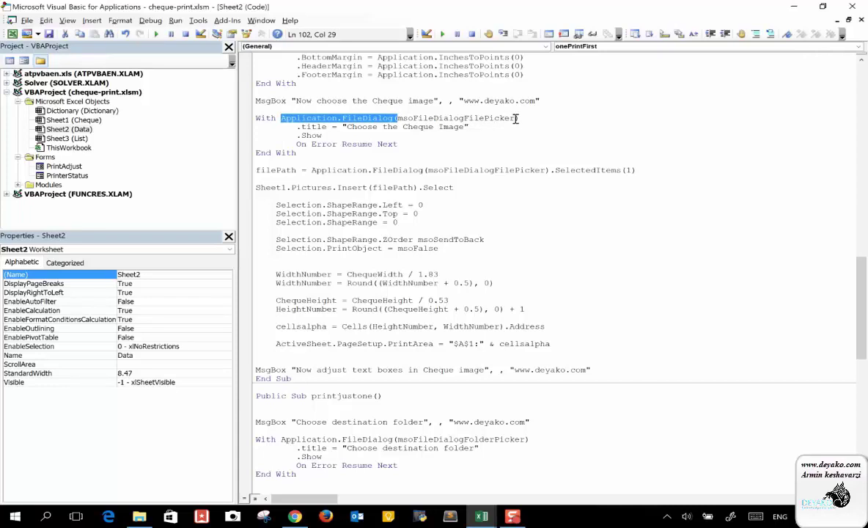
pyautogui.moveTo(518, 118); pyautogui.dragTo(399, 119)
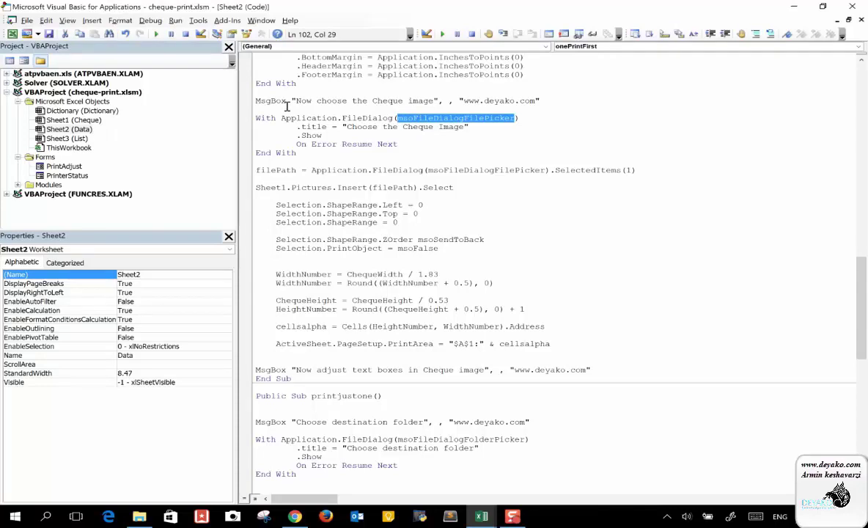
pyautogui.click(324, 118)
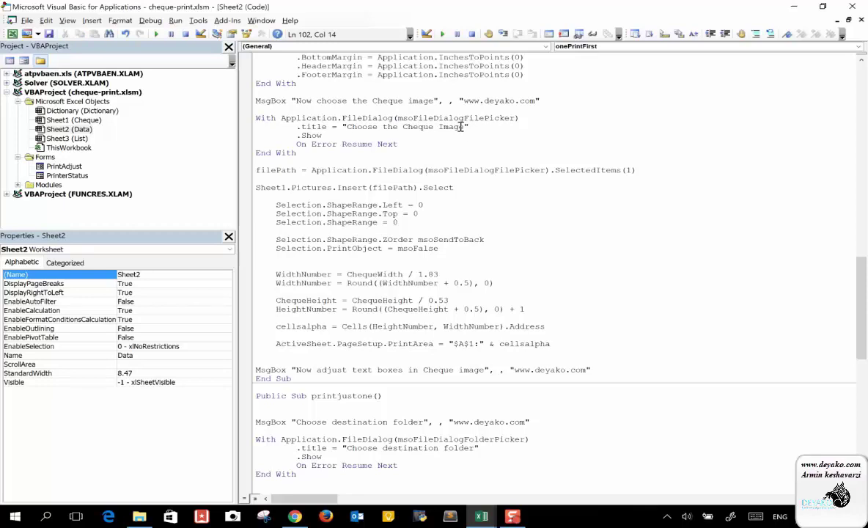
pyautogui.doubleClick(315, 135)
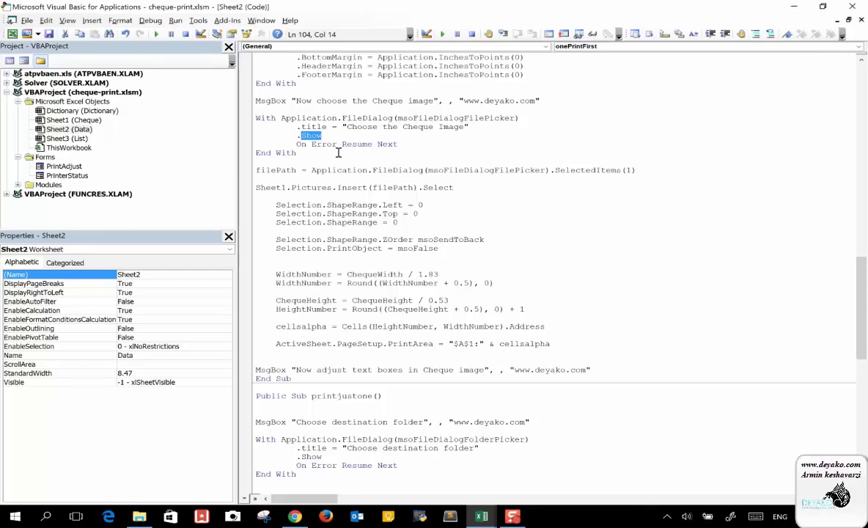
pyautogui.doubleClick(264, 170)
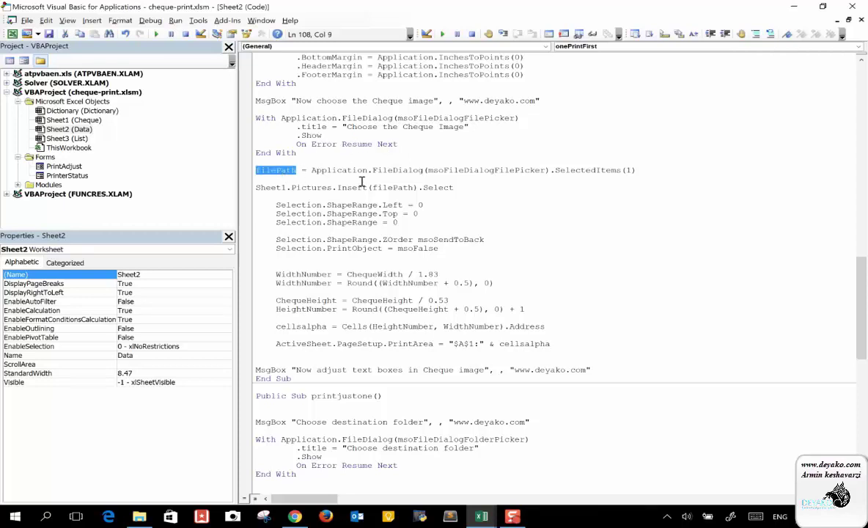
pyautogui.doubleClick(356, 170)
pyautogui.doubleClick(398, 171)
pyautogui.doubleClick(460, 172)
pyautogui.click(609, 171)
pyautogui.doubleClick(609, 171)
pyautogui.click(633, 170)
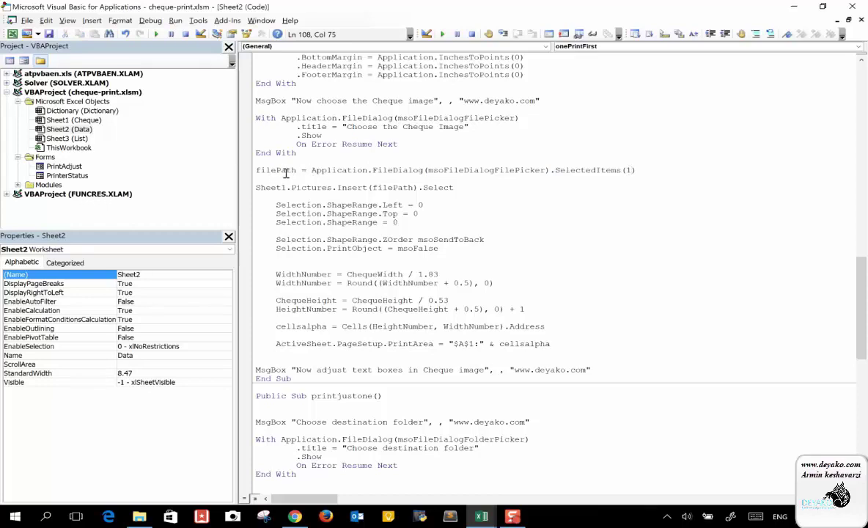
pyautogui.doubleClick(286, 171)
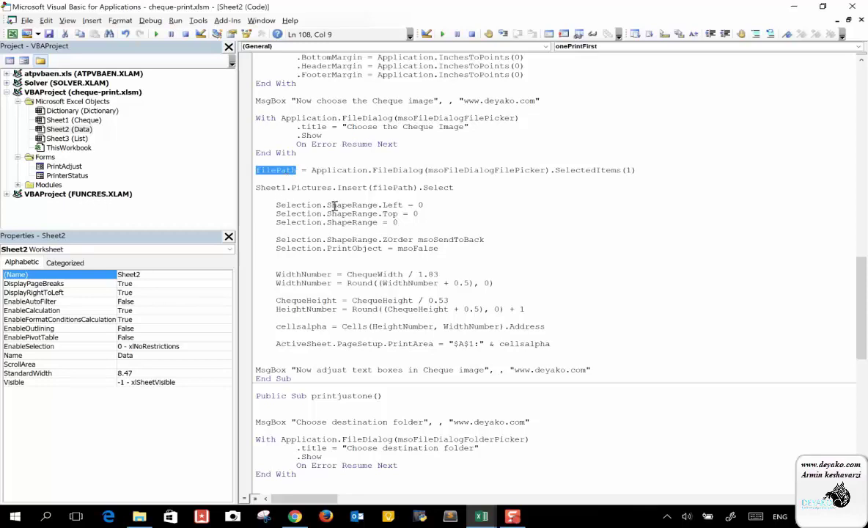
pyautogui.doubleClick(282, 188)
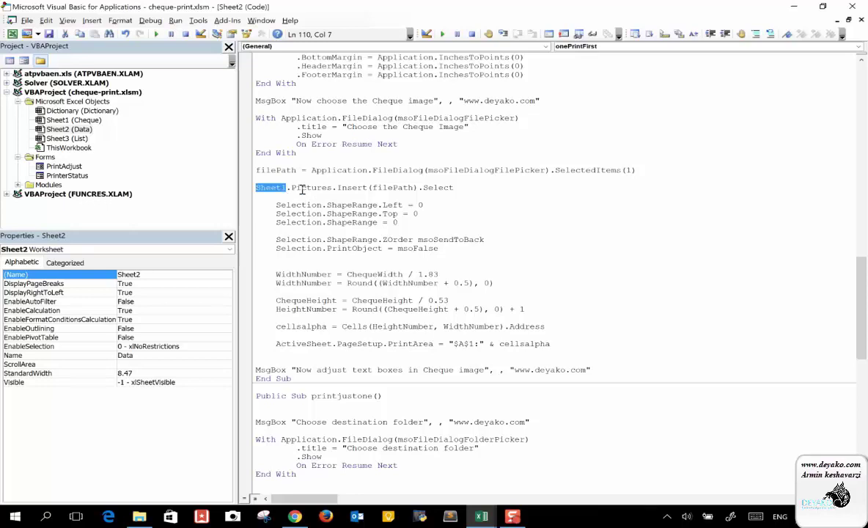
pyautogui.doubleClick(308, 189)
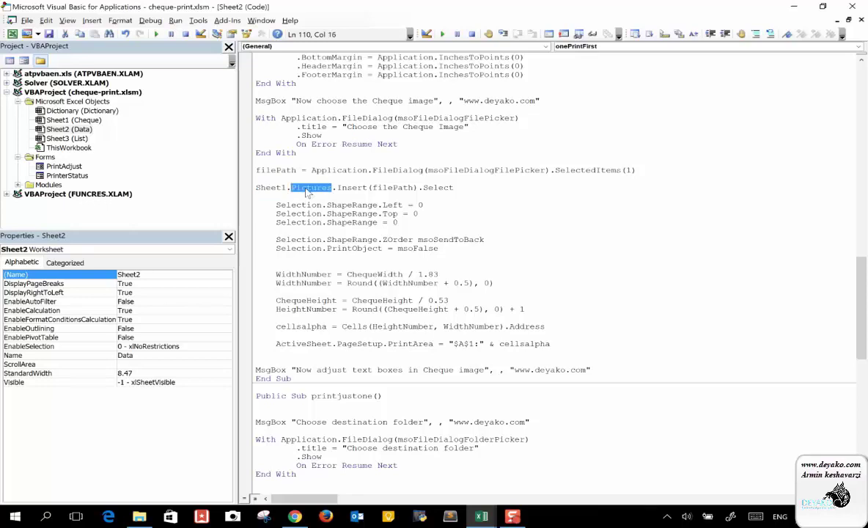
pyautogui.click(358, 182)
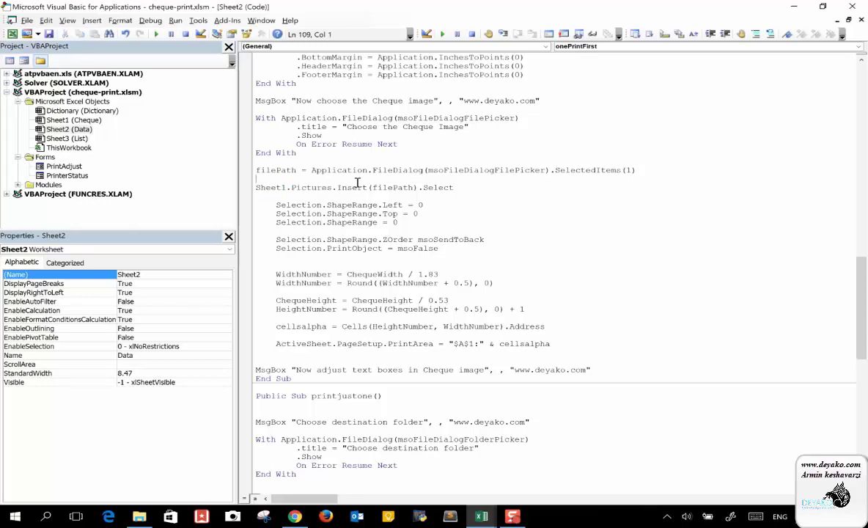
pyautogui.doubleClick(271, 170)
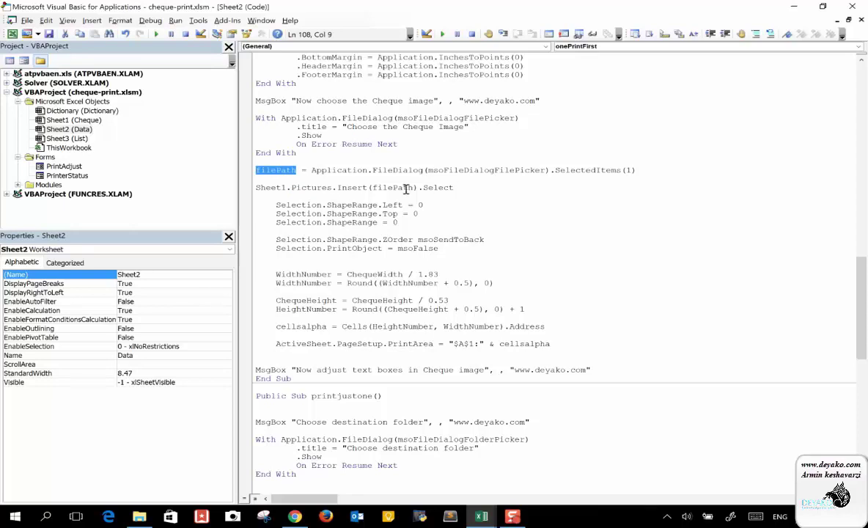
pyautogui.doubleClick(402, 190)
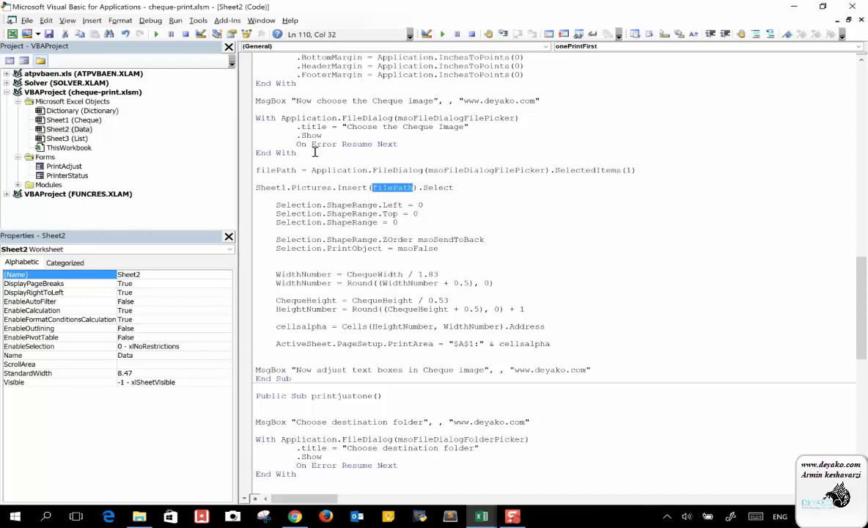
pyautogui.doubleClick(283, 171)
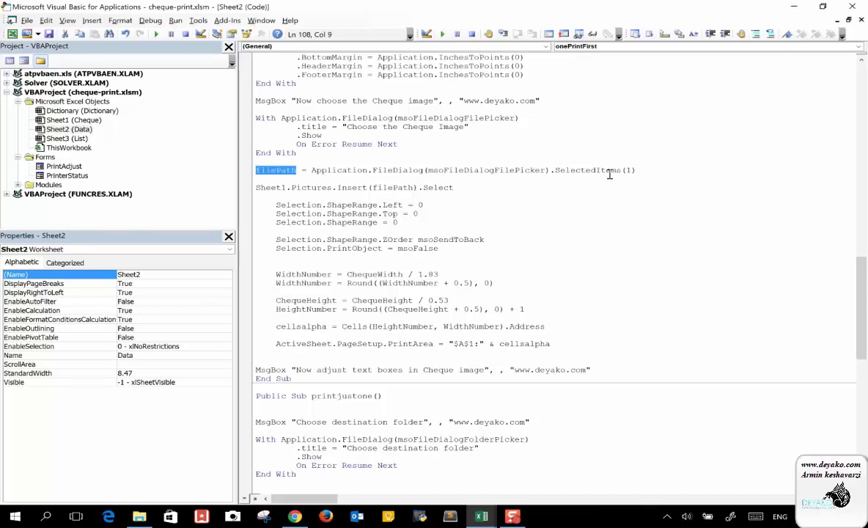
pyautogui.moveTo(638, 170); pyautogui.dragTo(559, 183)
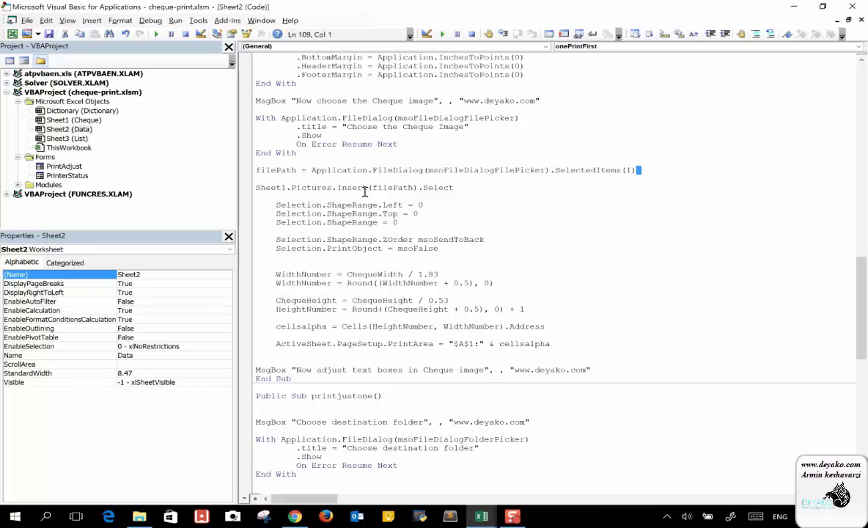
pyautogui.doubleClick(279, 171)
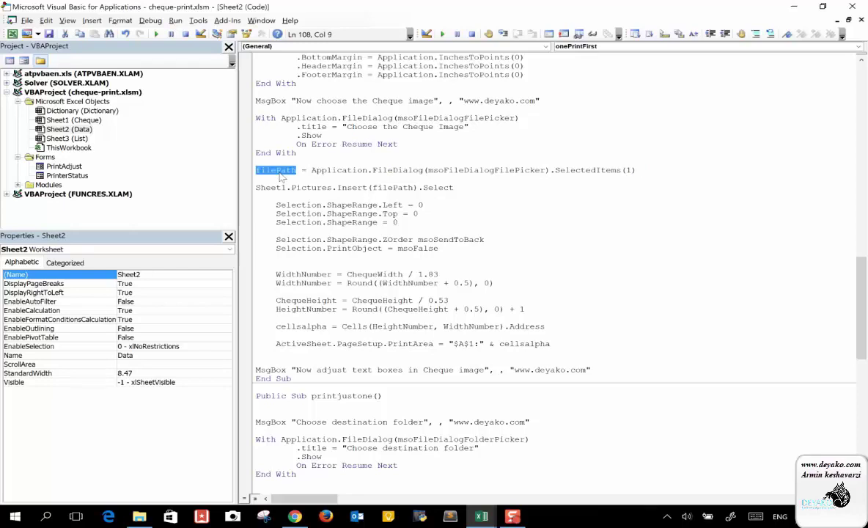
pyautogui.doubleClick(393, 188)
pyautogui.click(358, 189)
pyautogui.doubleClick(358, 189)
pyautogui.click(443, 188)
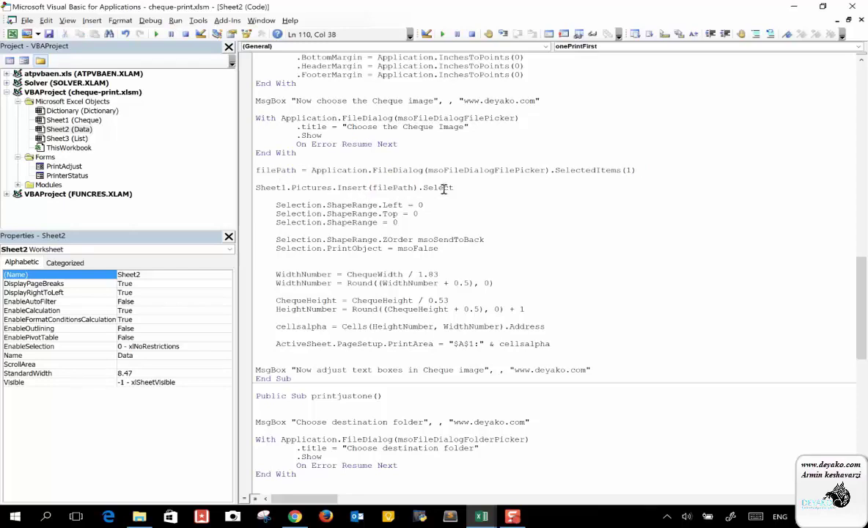
pyautogui.doubleClick(355, 188)
pyautogui.doubleClick(439, 188)
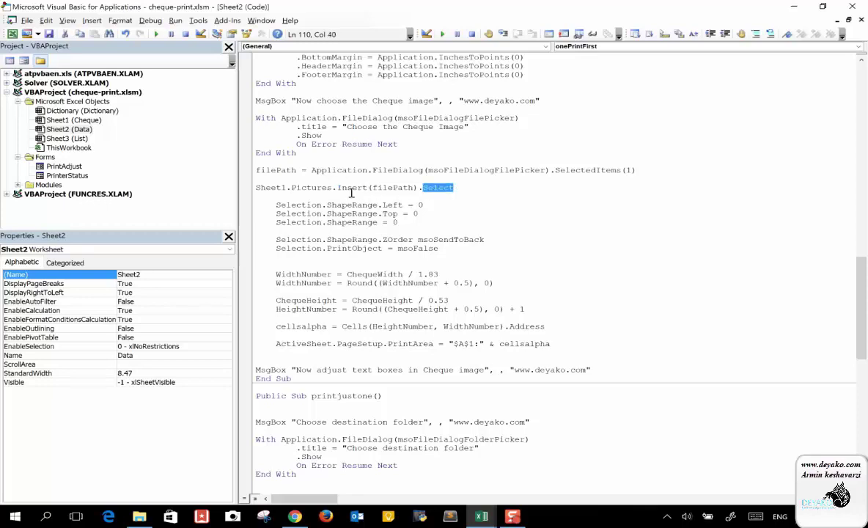
pyautogui.click(308, 212)
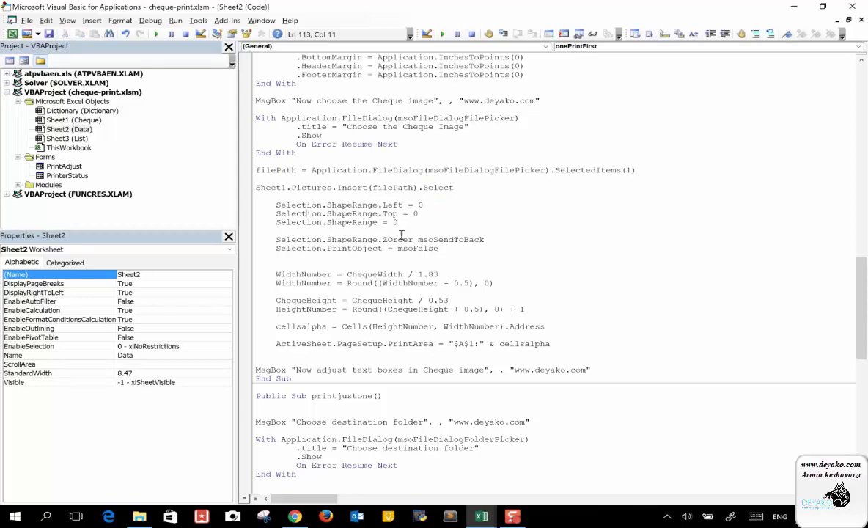
pyautogui.moveTo(481, 516)
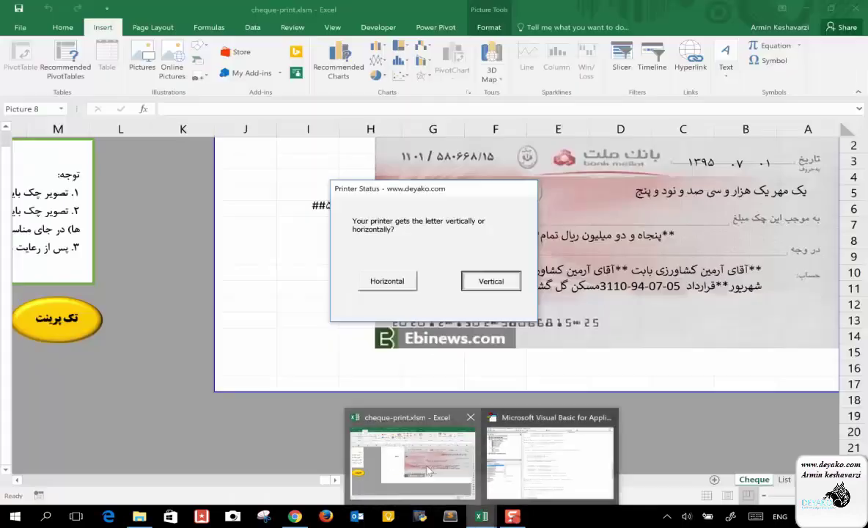
pyautogui.click(429, 469)
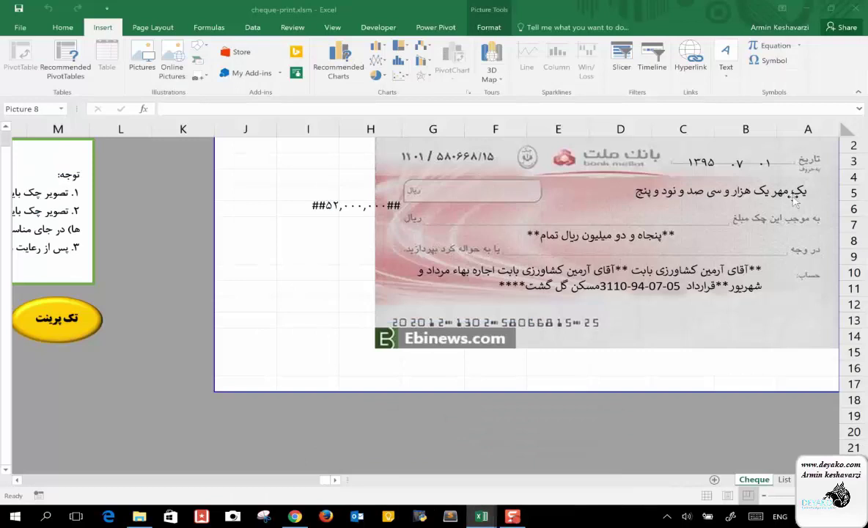
pyautogui.click(821, 154)
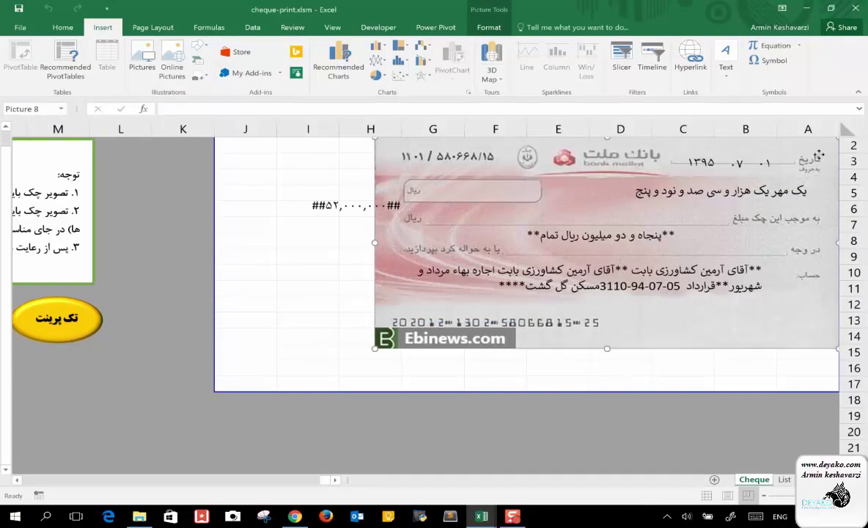
pyautogui.moveTo(821, 154); pyautogui.dragTo(841, 144)
pyautogui.click(481, 516)
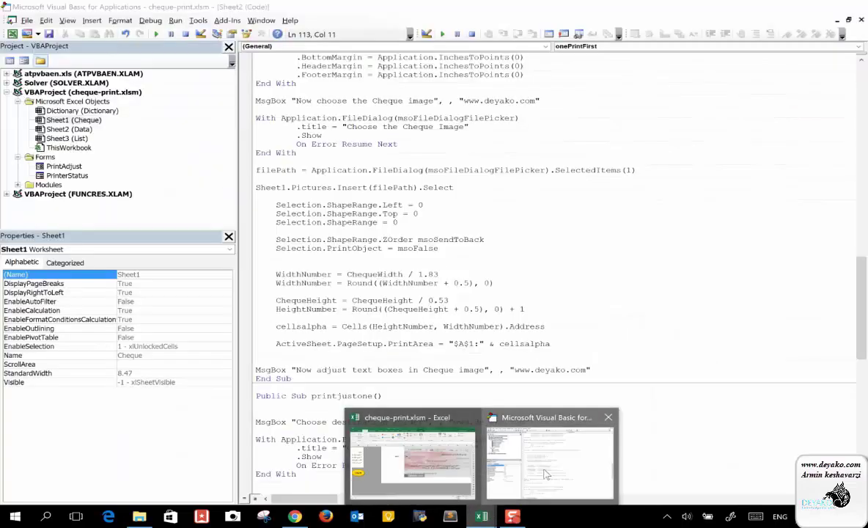
pyautogui.click(506, 438)
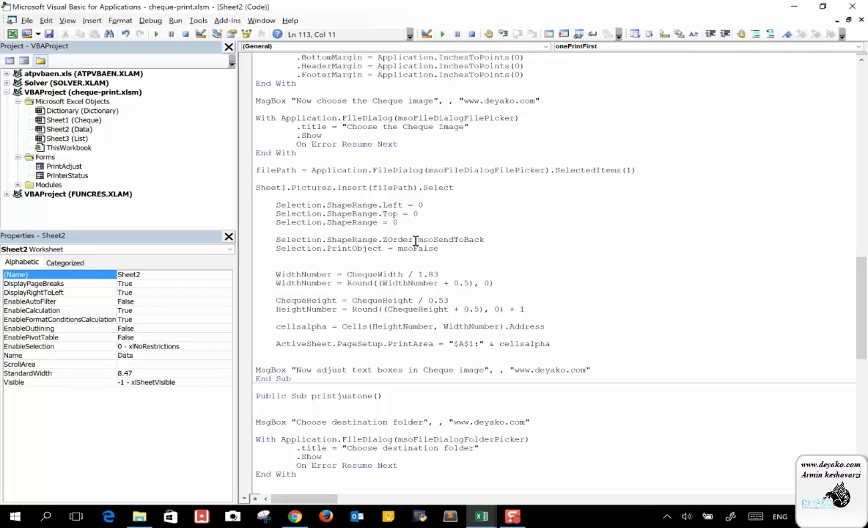
# Step: Highlight the msoSendToBack constant in the code, then bring the cheque workbook forward
pyautogui.doubleClick(473, 240)
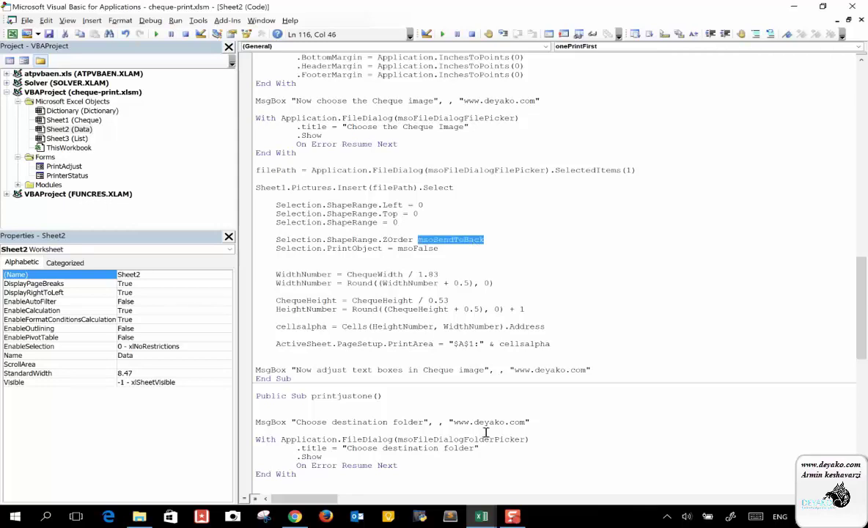
pyautogui.click(481, 516)
pyautogui.click(445, 480)
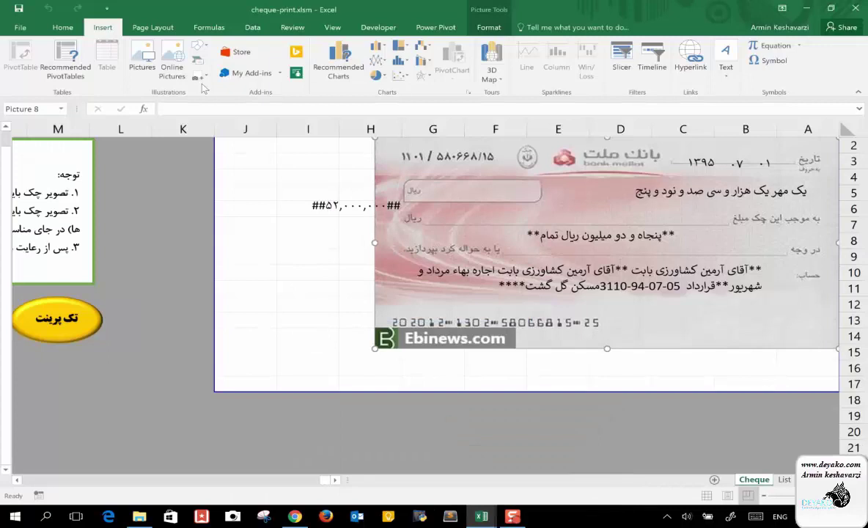
# Step: Insert the blank cheque image ebinews-123541.jpg onto the Cheque sheet
pyautogui.click(139, 58)
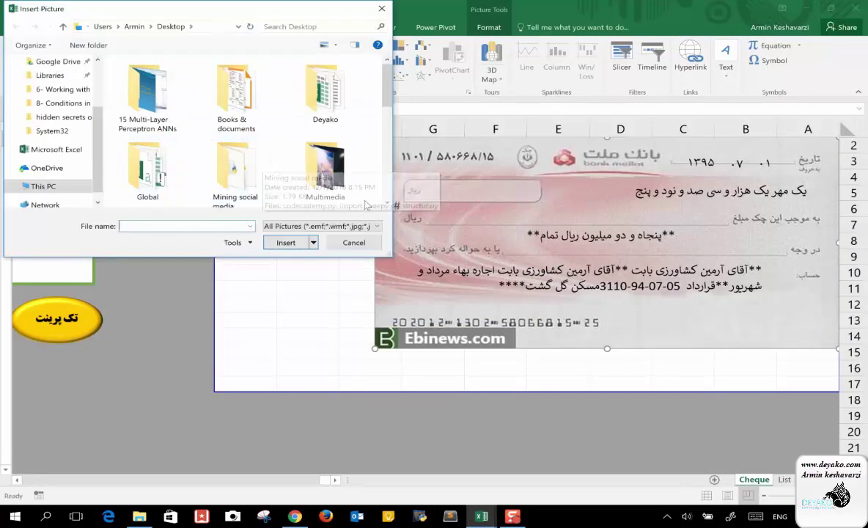
pyautogui.click(386, 203)
pyautogui.scroll(-4, 387, 202)
pyautogui.scroll(-2, 386, 201)
pyautogui.scroll(-2, 386, 201)
pyautogui.scroll(1, 359, 60)
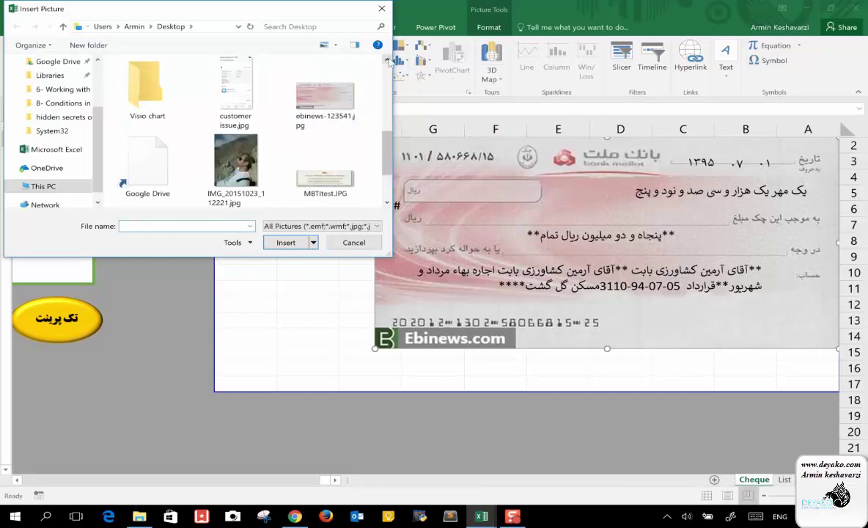
pyautogui.doubleClick(323, 103)
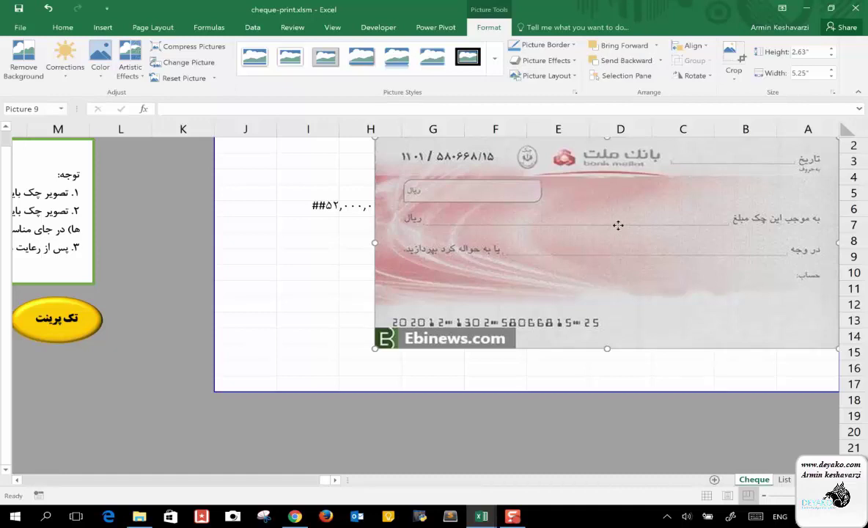
# Step: Send the cheque picture to back behind the text boxes, deselect it, and return to the macro code
pyautogui.click(660, 61)
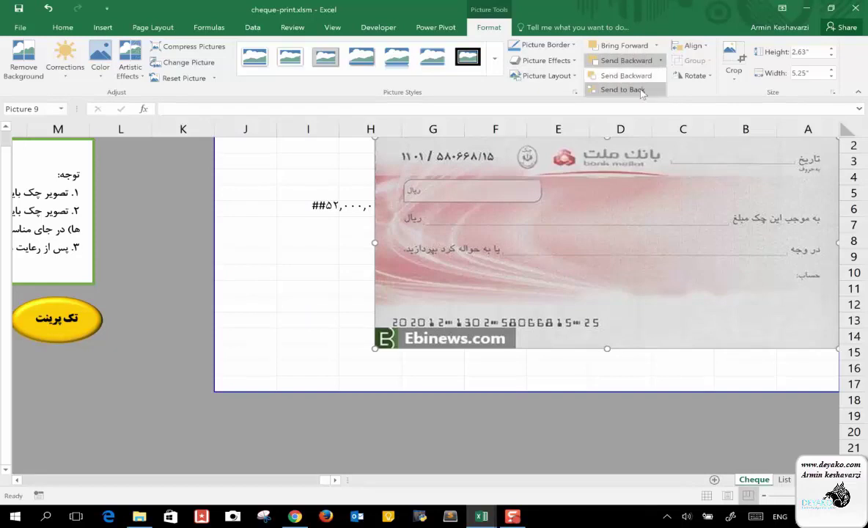
pyautogui.click(642, 89)
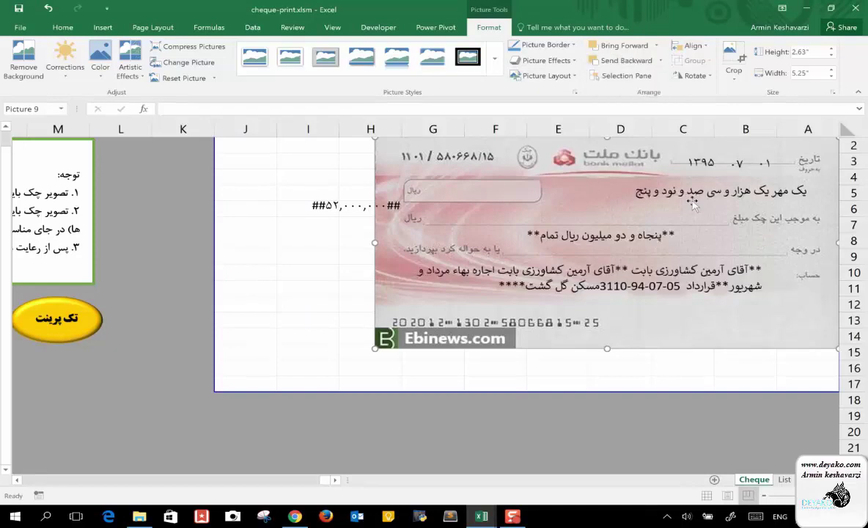
pyautogui.press('Escape')
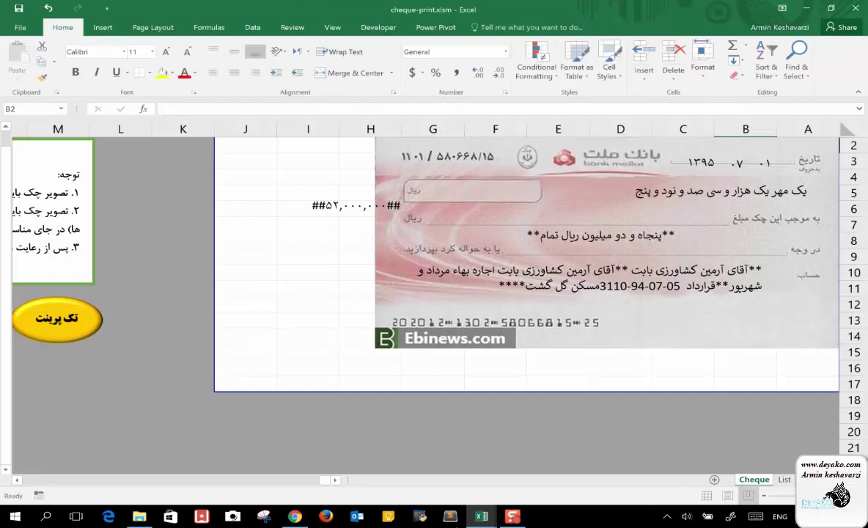
pyautogui.moveTo(481, 516)
pyautogui.click(528, 481)
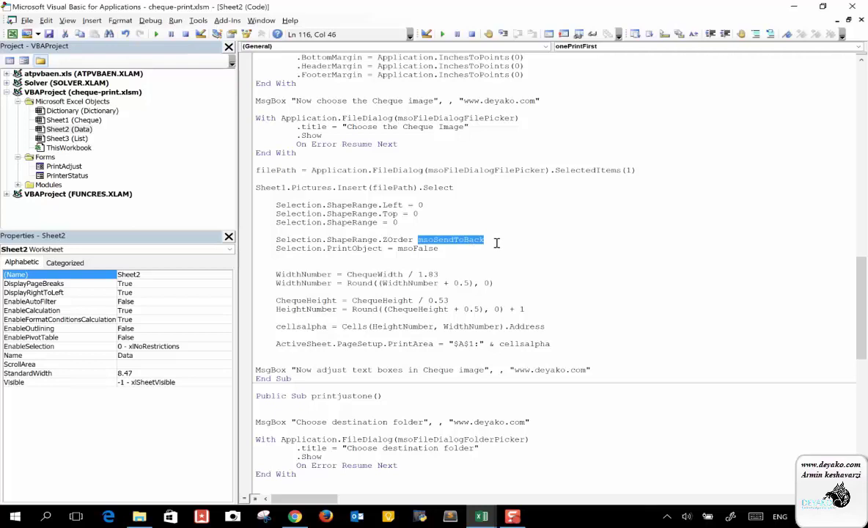
# Step: Point out Selection on the ZOrder line and the PrintObject line, then minimize the VBA editor
pyautogui.doubleClick(315, 240)
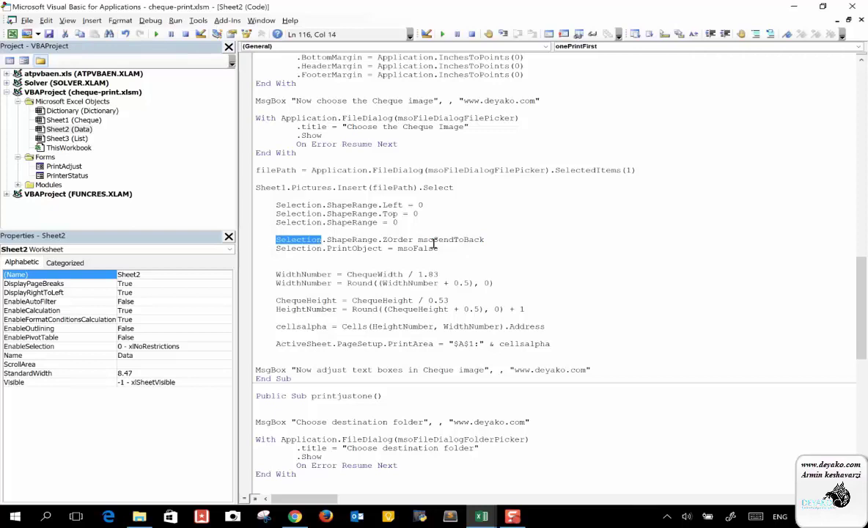
pyautogui.click(300, 249)
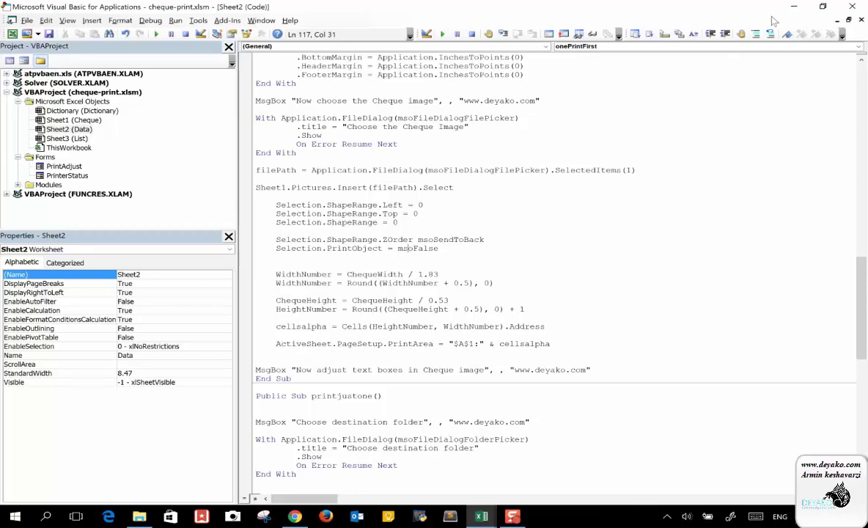
pyautogui.click(808, 6)
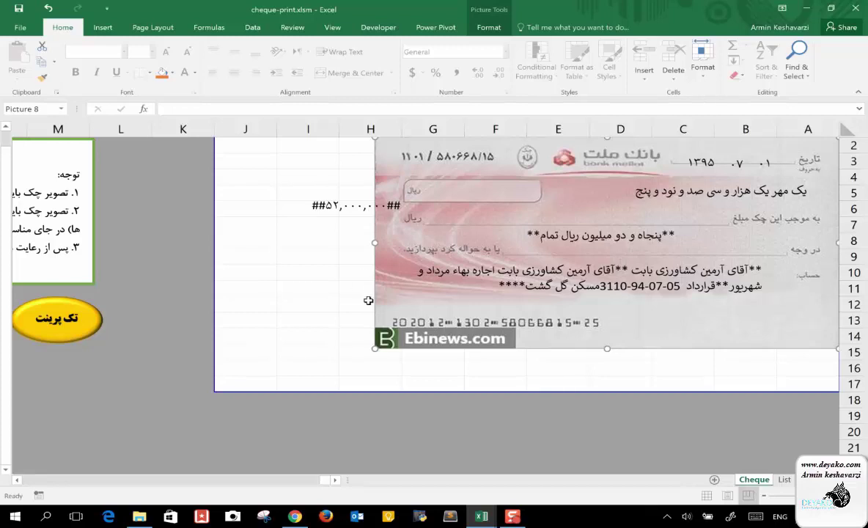
# Step: Stretch the cheque picture down and left to the print-area border, then check PrintObject's msoFalse in VBA
pyautogui.moveTo(375, 351)
pyautogui.mouseDown()
pyautogui.moveTo(279, 364)
pyautogui.moveTo(286, 363)
pyautogui.mouseUp()
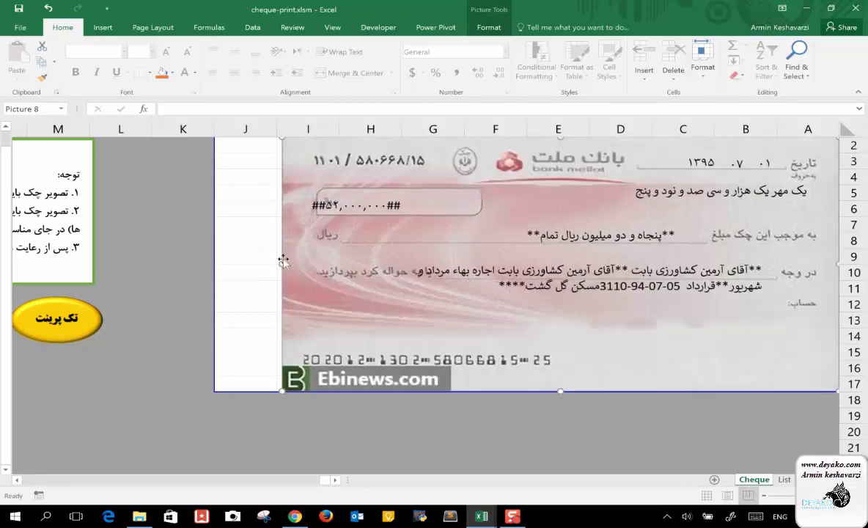
pyautogui.moveTo(279, 263); pyautogui.dragTo(216, 271)
pyautogui.click(481, 516)
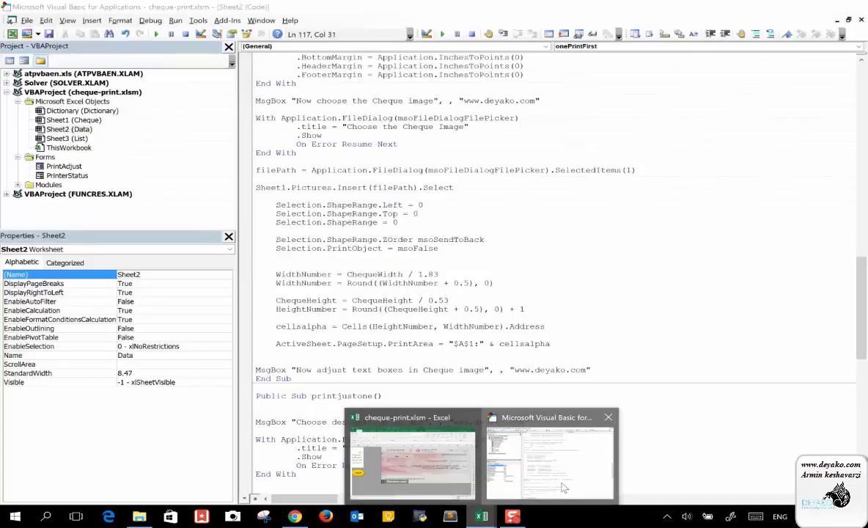
pyautogui.click(550, 459)
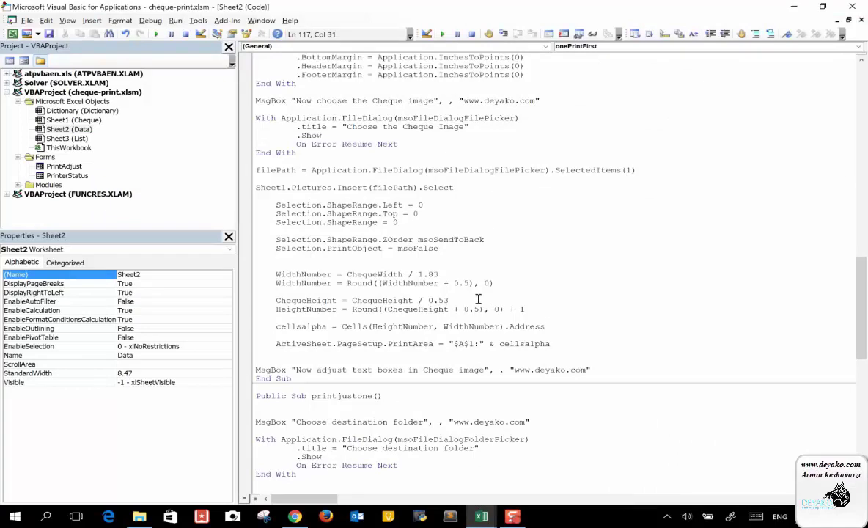
pyautogui.doubleClick(419, 249)
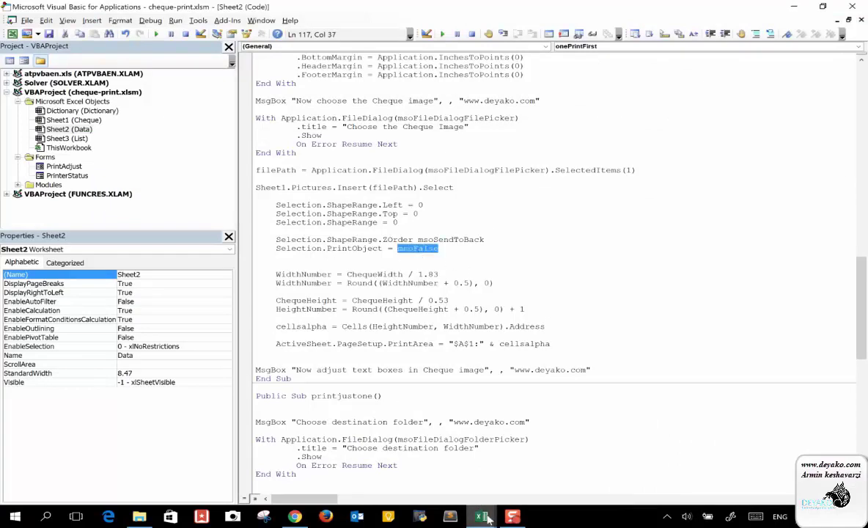
pyautogui.moveTo(481, 516)
pyautogui.click(410, 447)
pyautogui.press('Return')
# Step: Review the cheque picture's Size & Properties in the Format Picture pane, then close the pane
pyautogui.rightClick(647, 313)
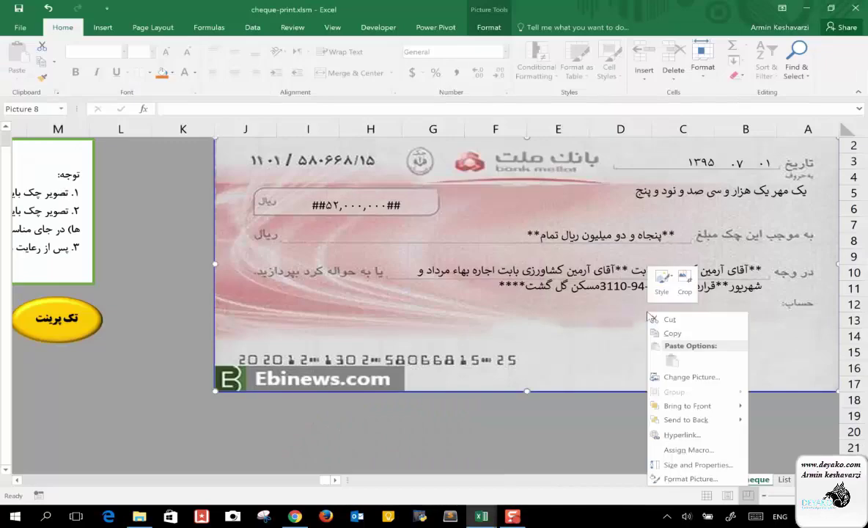
pyautogui.click(709, 478)
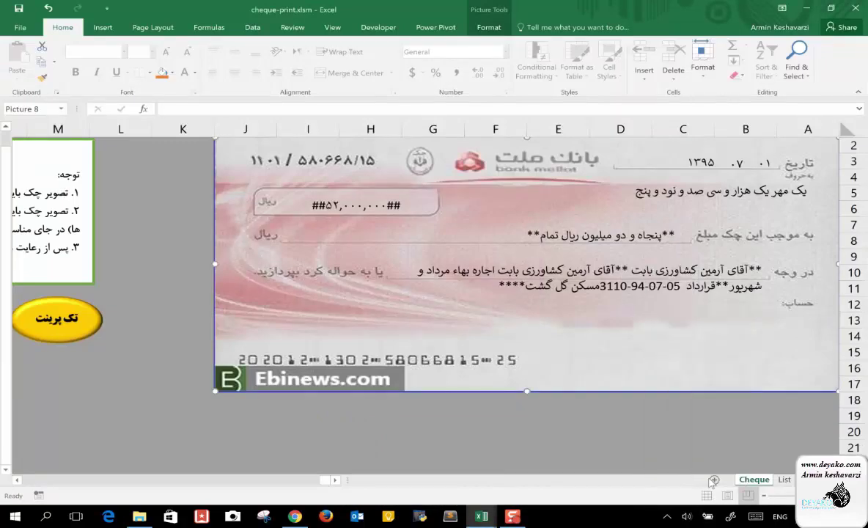
pyautogui.click(722, 148)
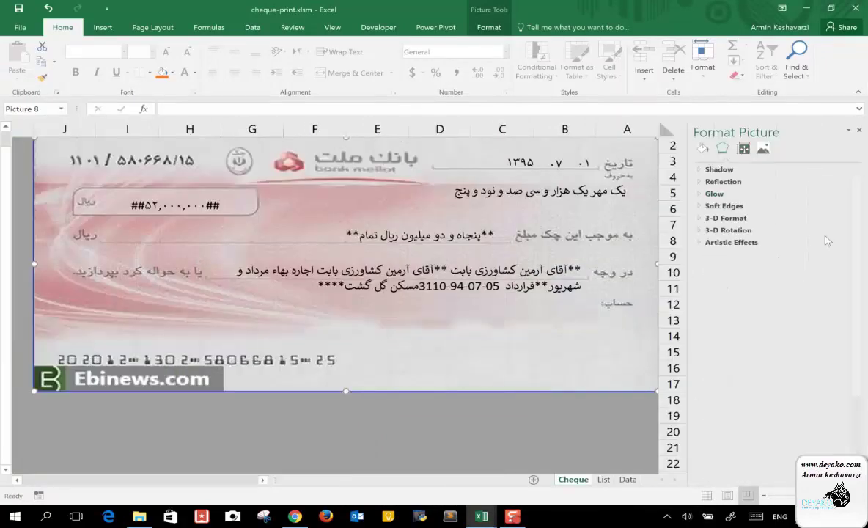
pyautogui.click(743, 149)
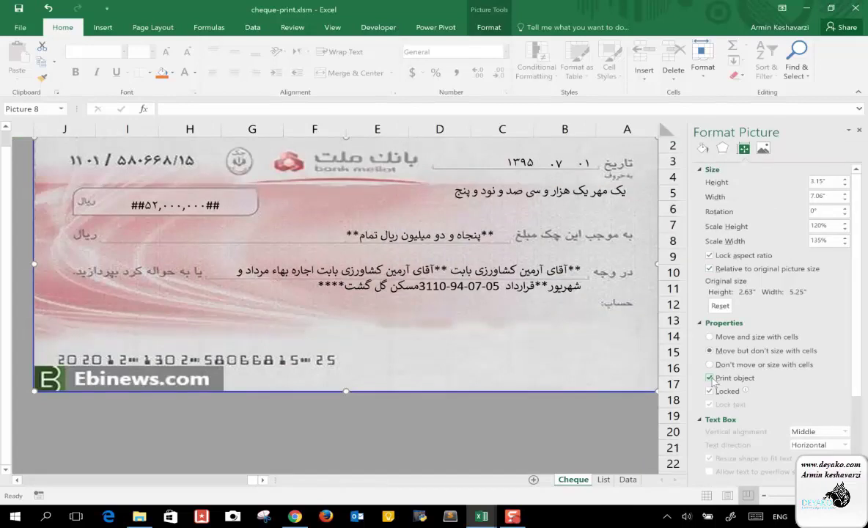
pyautogui.click(859, 130)
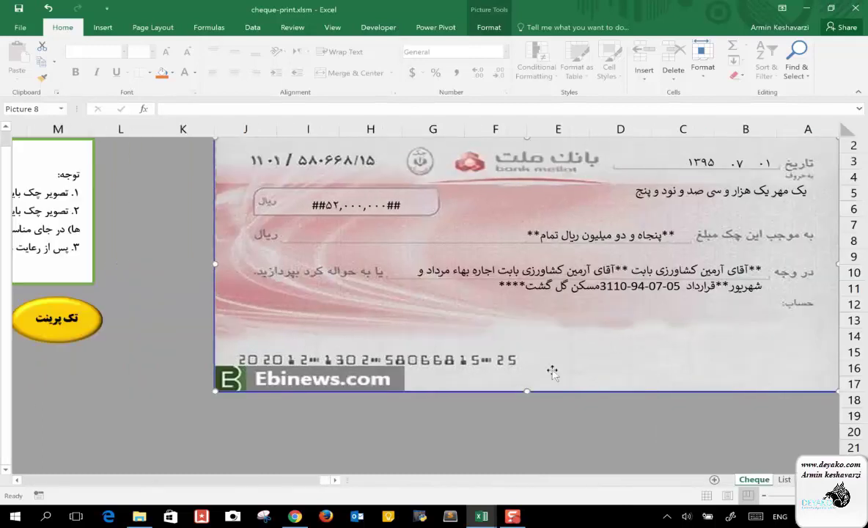
pyautogui.moveTo(481, 517)
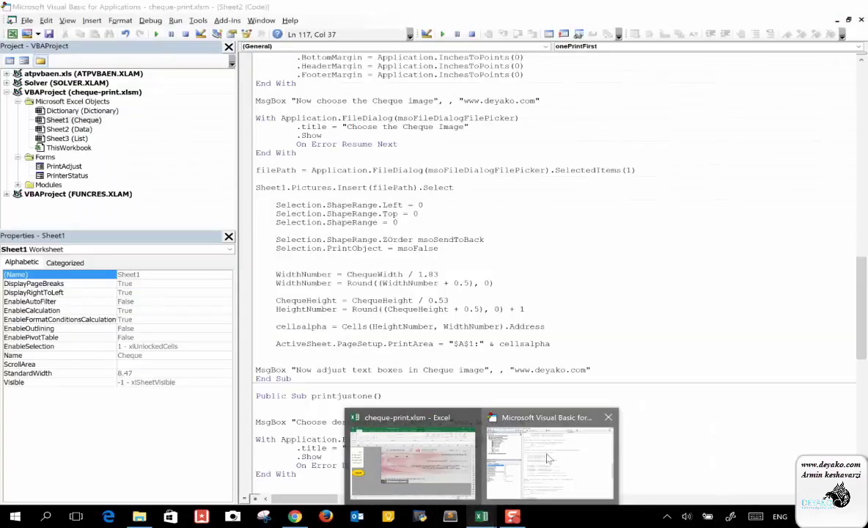
# Step: Explain the WidthNumber and HeightNumber lines: ChequeWidth, its divisor, ChequeHeight and the Round function
pyautogui.click(506, 422)
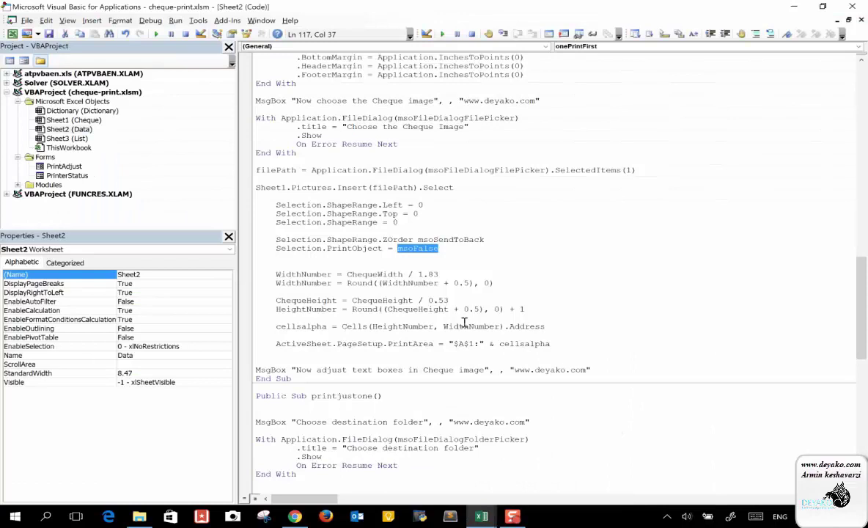
pyautogui.scroll(-1, 374, 301)
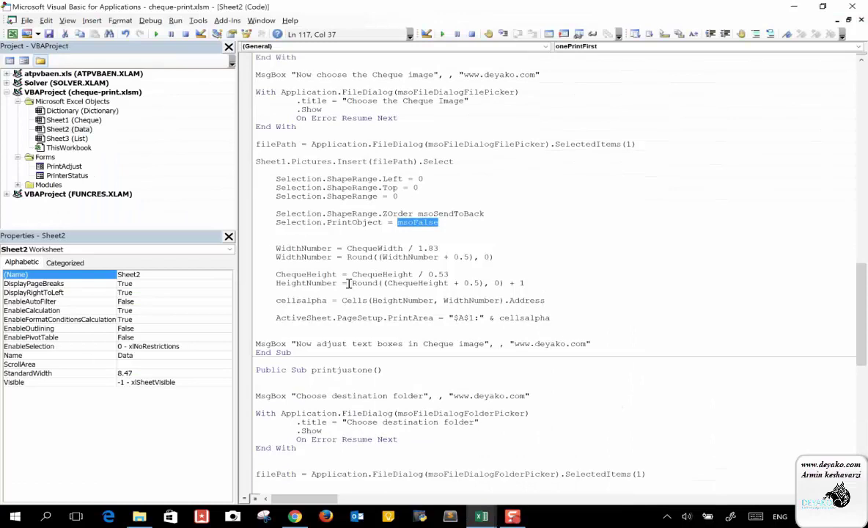
pyautogui.click(319, 249)
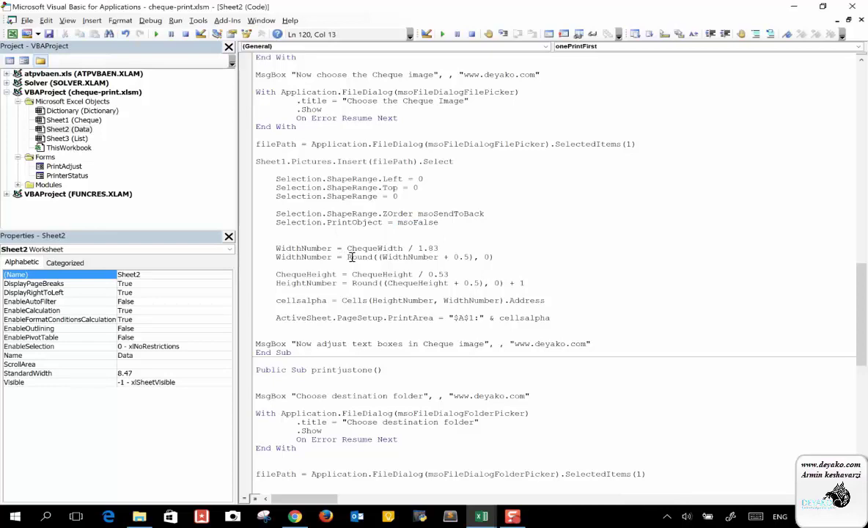
pyautogui.scroll(-1, 487, 262)
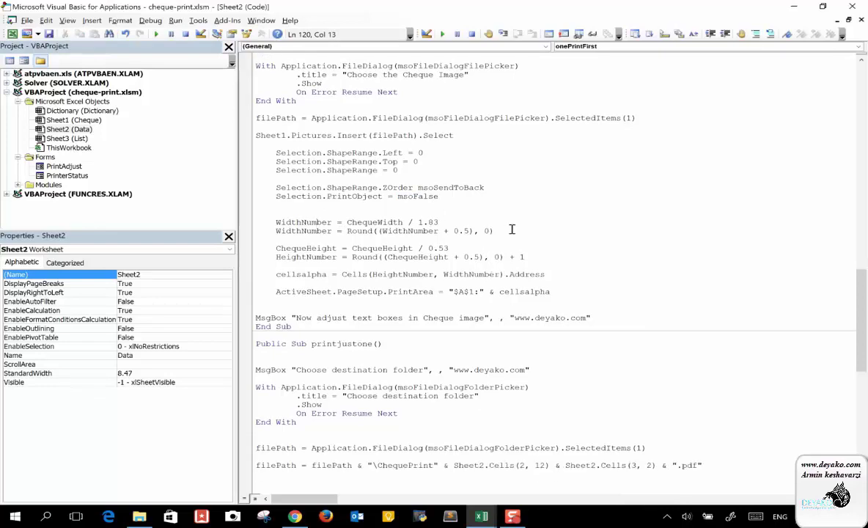
pyautogui.doubleClick(373, 223)
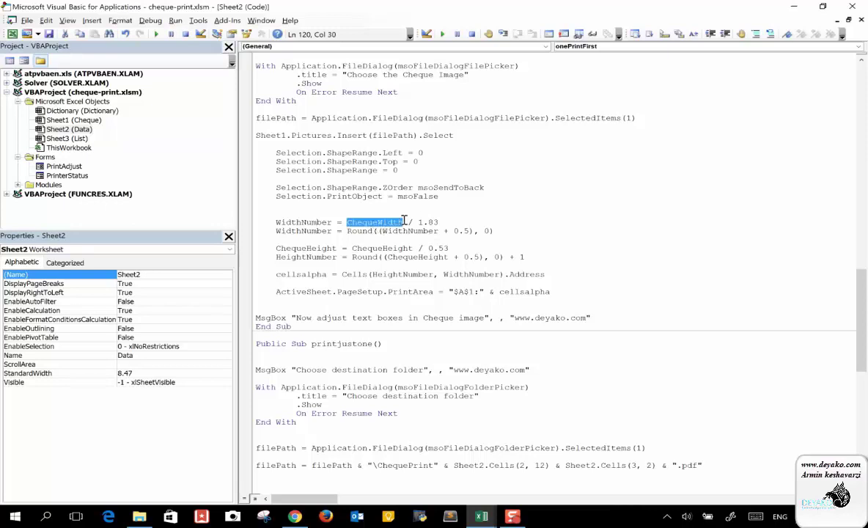
pyautogui.moveTo(439, 221); pyautogui.dragTo(347, 228)
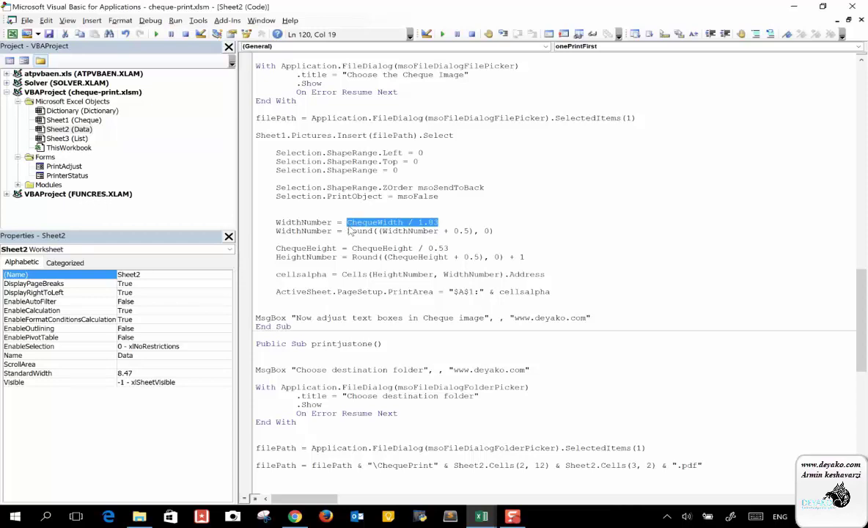
pyautogui.doubleClick(401, 223)
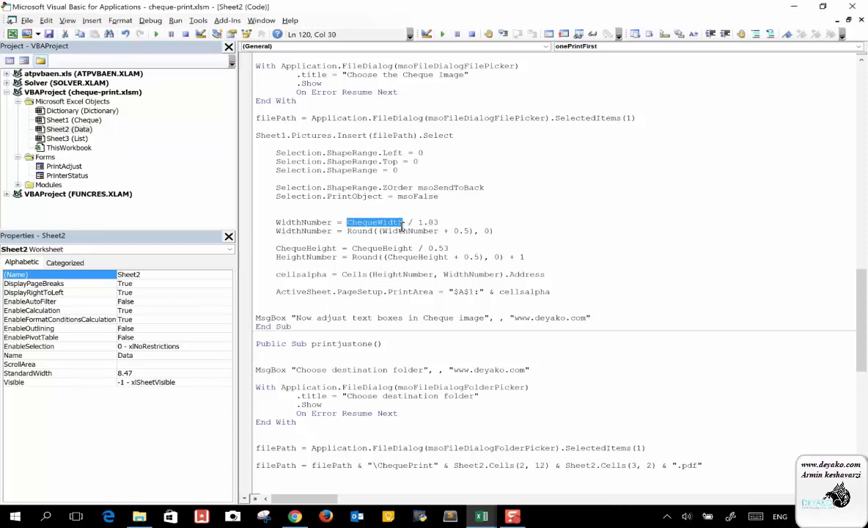
pyautogui.doubleClick(311, 248)
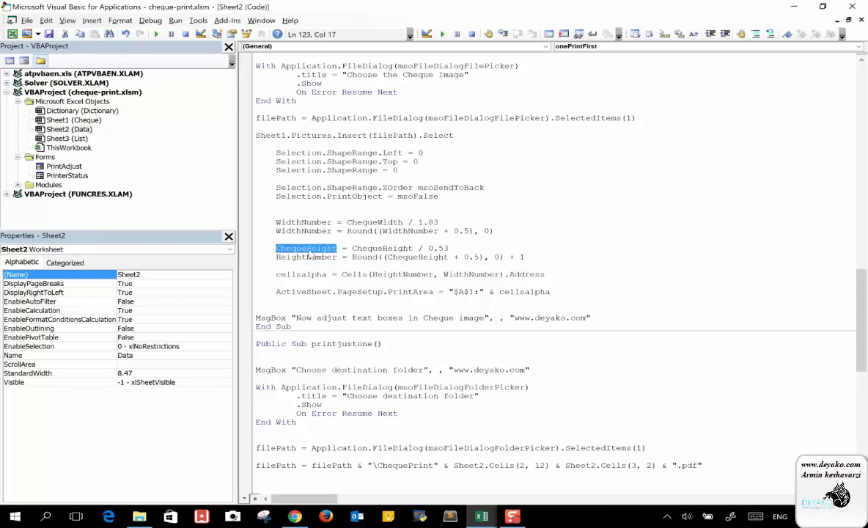
pyautogui.doubleClick(372, 257)
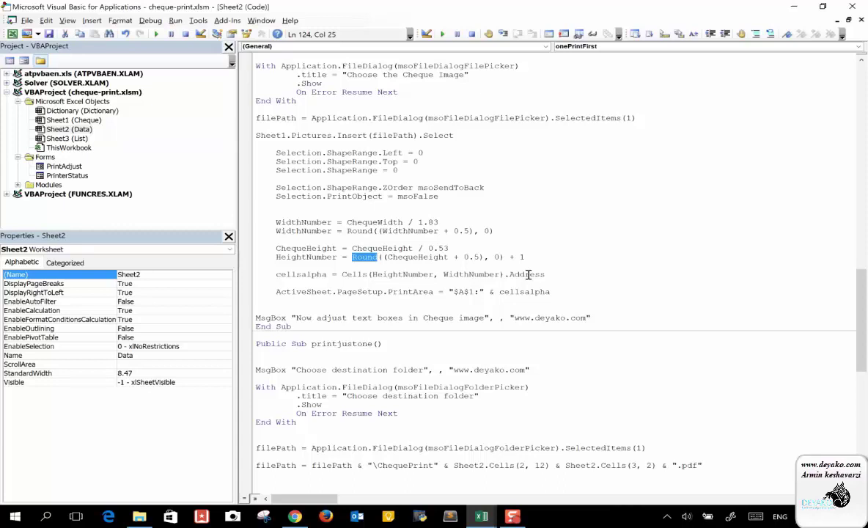
pyautogui.doubleClick(432, 221)
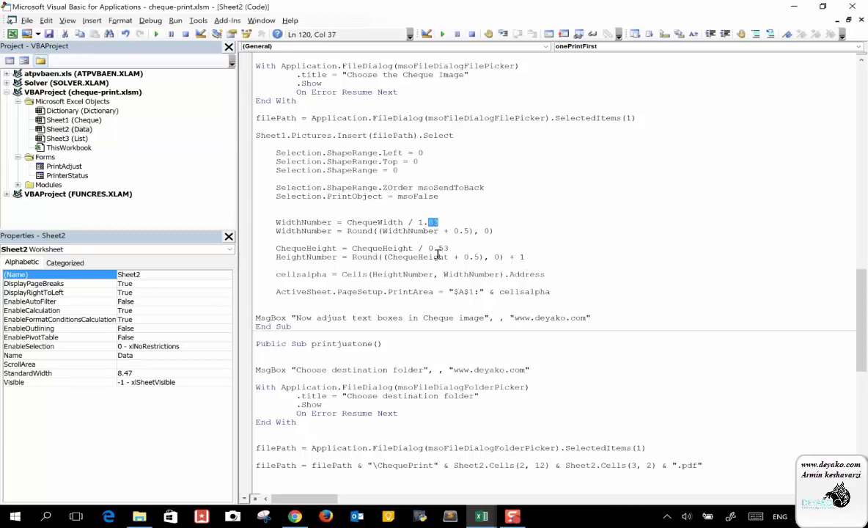
# Step: Back in Excel, select columns A through J beneath the cheque picture
pyautogui.click(481, 516)
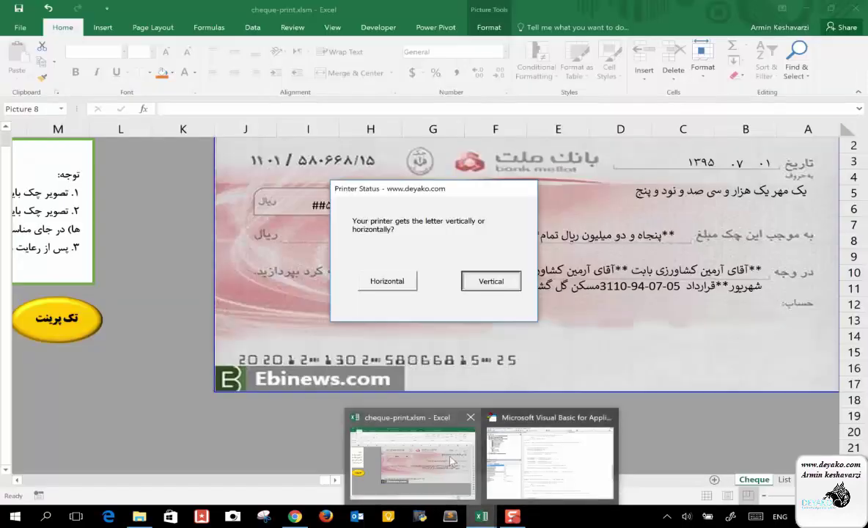
pyautogui.click(452, 462)
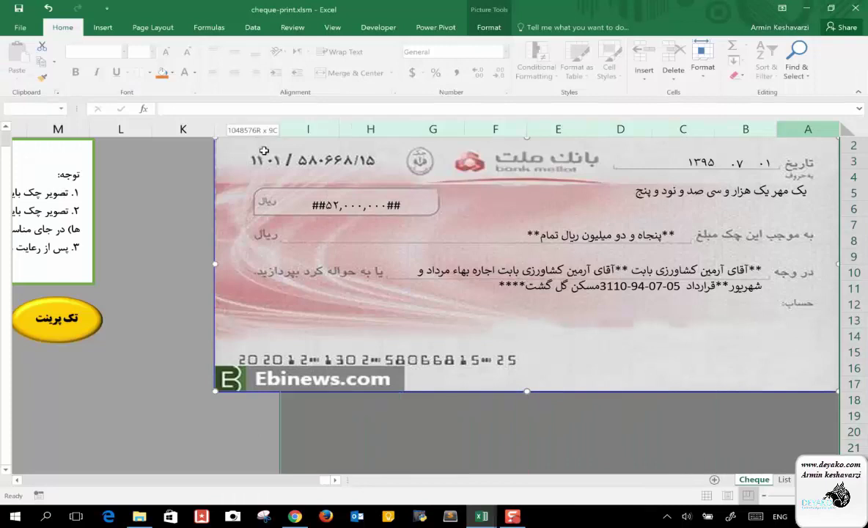
pyautogui.moveTo(678, 142); pyautogui.dragTo(247, 151)
pyautogui.press('Escape')
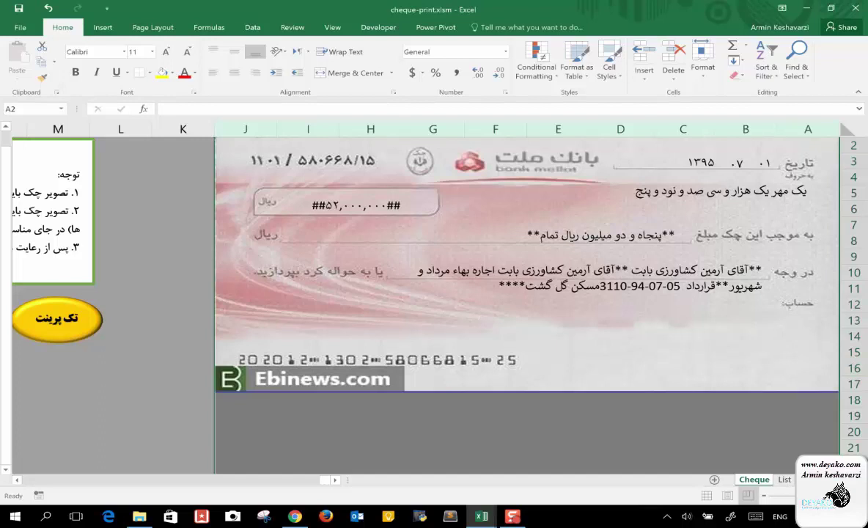
# Step: Check the cheque's 8.4 height on the form sheet and column J's 8.47 width, changing nothing
pyautogui.hotkey('ctrl', 'pageup')
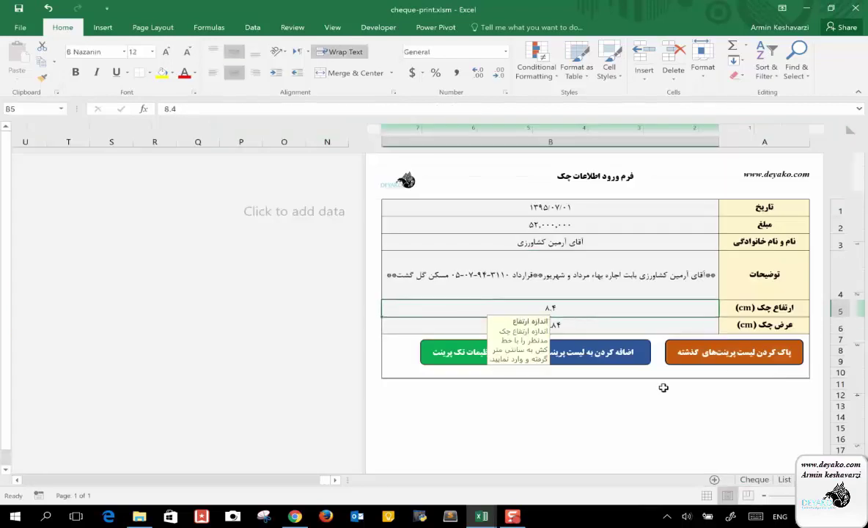
pyautogui.click(755, 480)
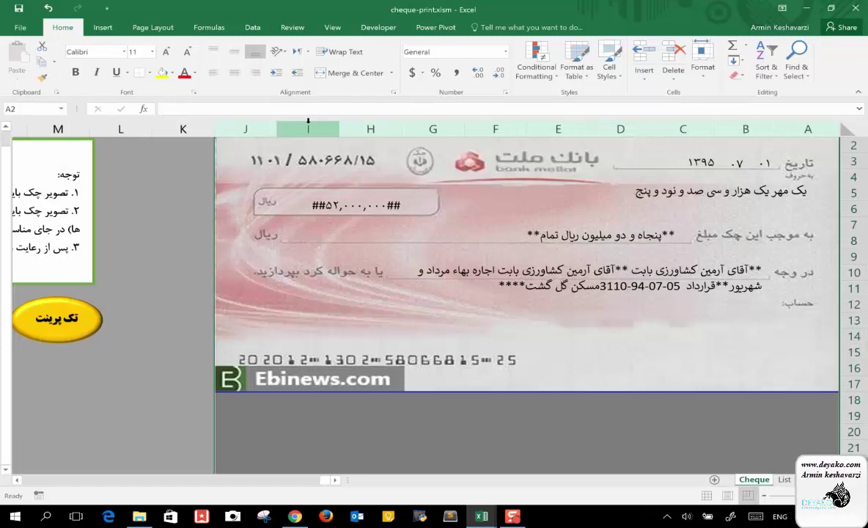
pyautogui.rightClick(258, 128)
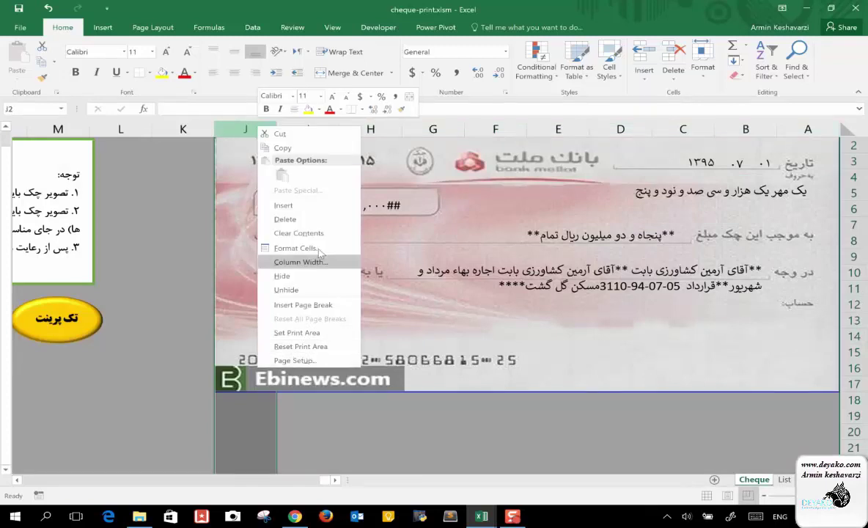
pyautogui.click(316, 262)
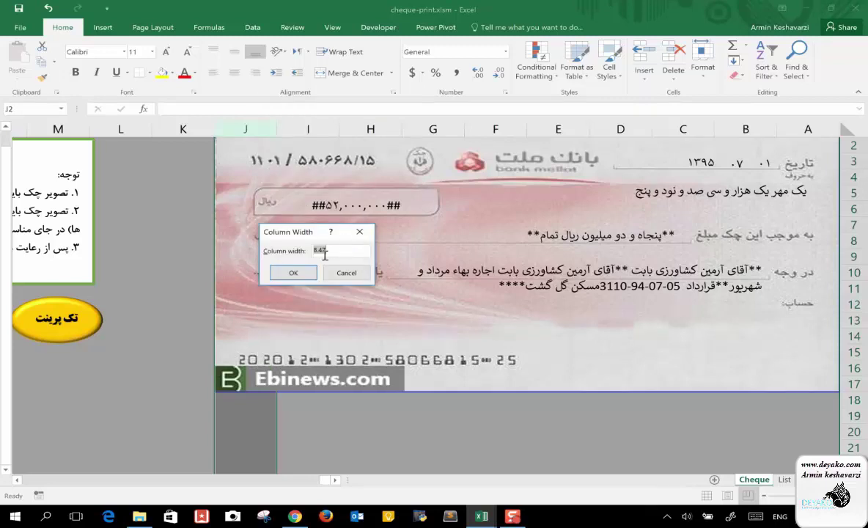
pyautogui.click(293, 272)
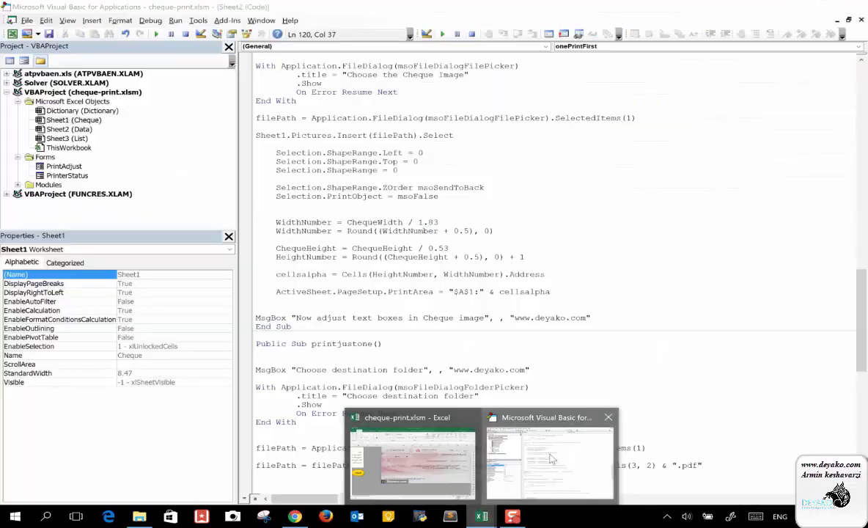
pyautogui.click(551, 459)
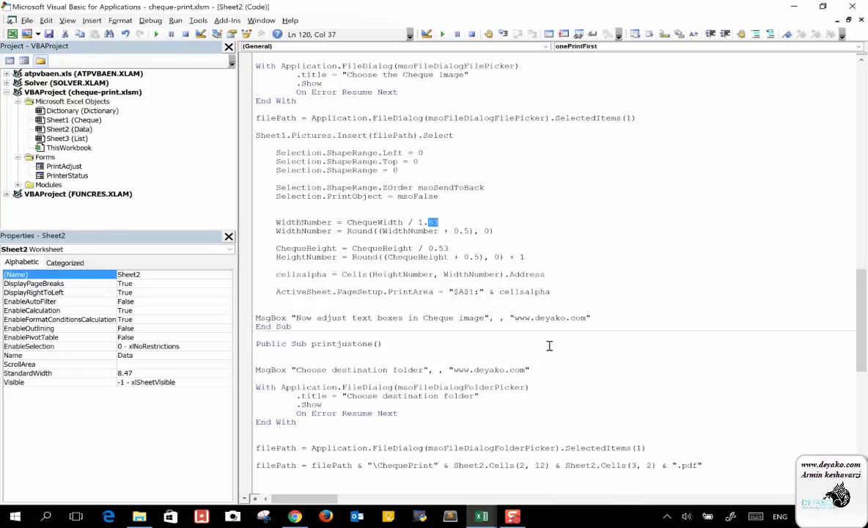
# Step: Point out ChequeWidth and the WidthNumber result in the code, then switch back to Excel
pyautogui.doubleClick(369, 221)
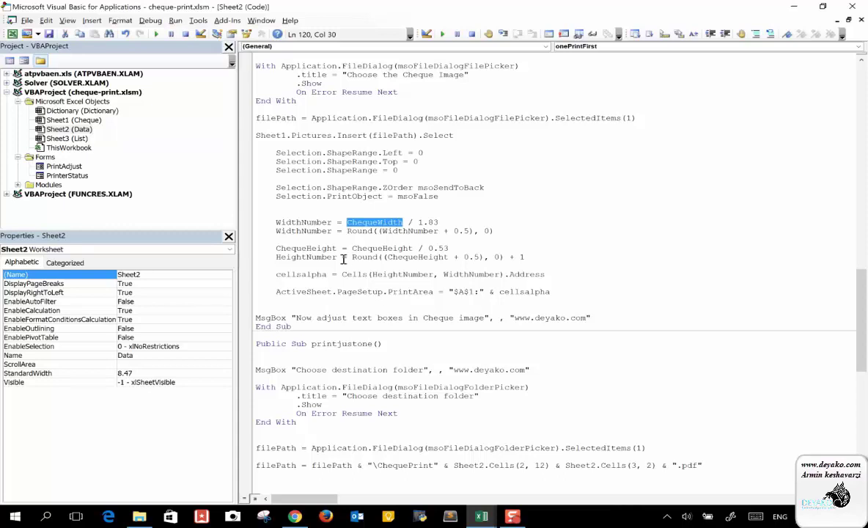
pyautogui.doubleClick(299, 223)
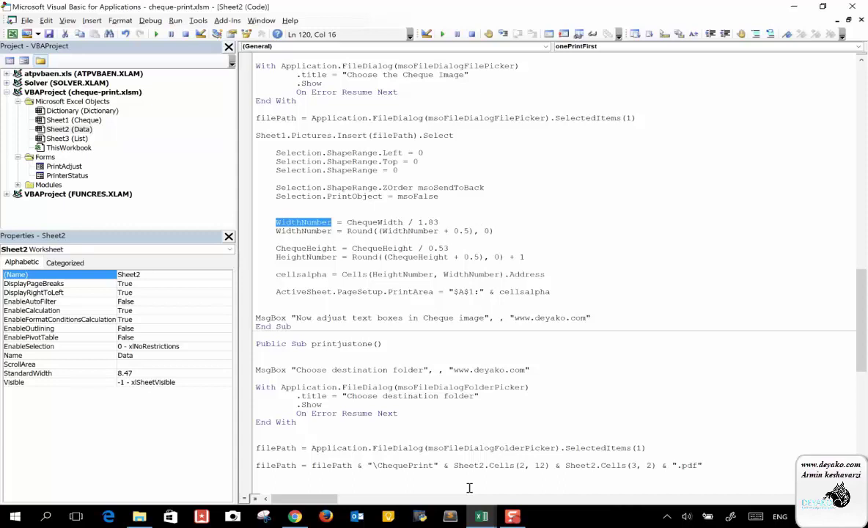
pyautogui.click(472, 519)
# Step: Select columns A through J to show the span of the cheque picture
pyautogui.click(411, 458)
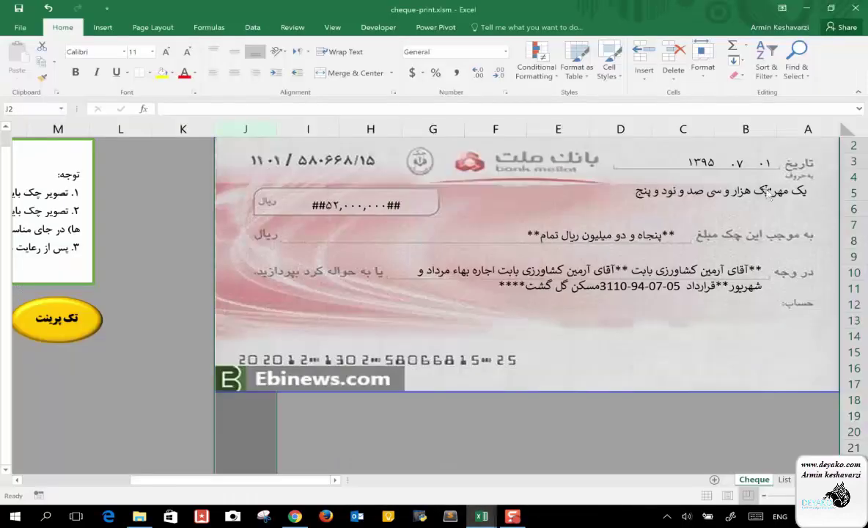
pyautogui.moveTo(795, 129); pyautogui.dragTo(404, 135)
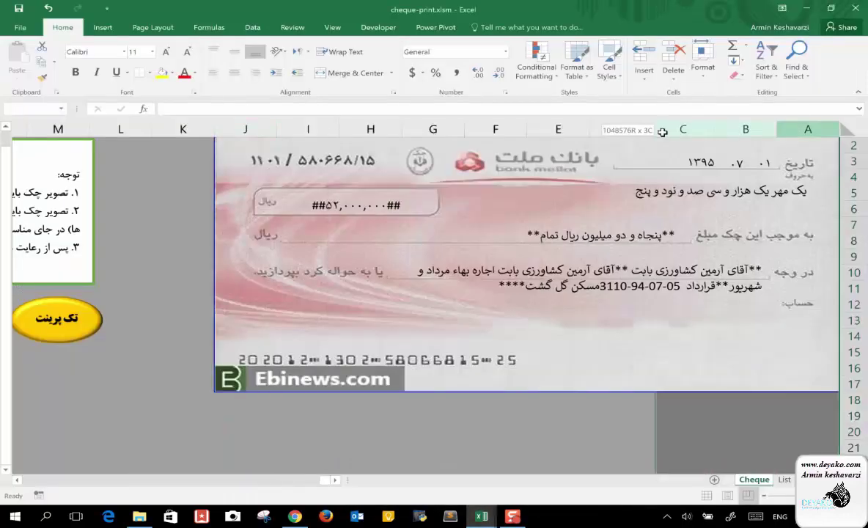
pyautogui.moveTo(403, 134); pyautogui.dragTo(251, 130)
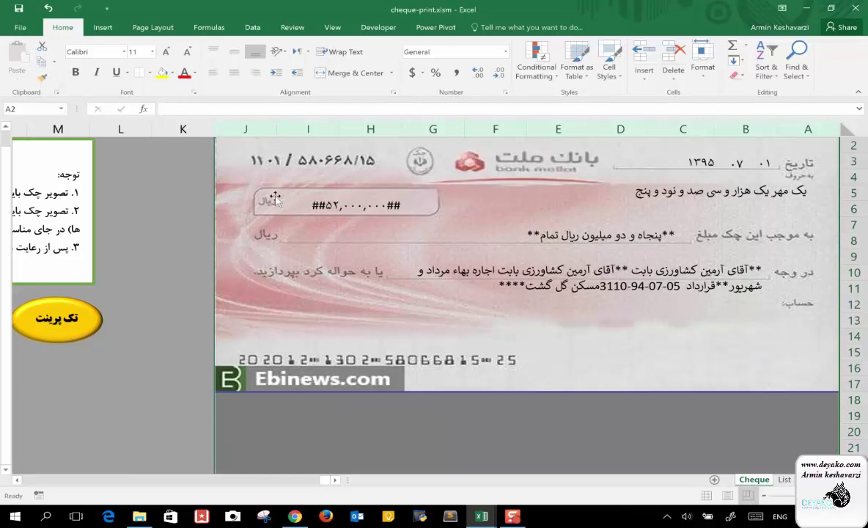
# Step: Flip to the form sheet and back, reselect columns A to J, then return to the macro code
pyautogui.hotkey('ctrl', 'pageup')
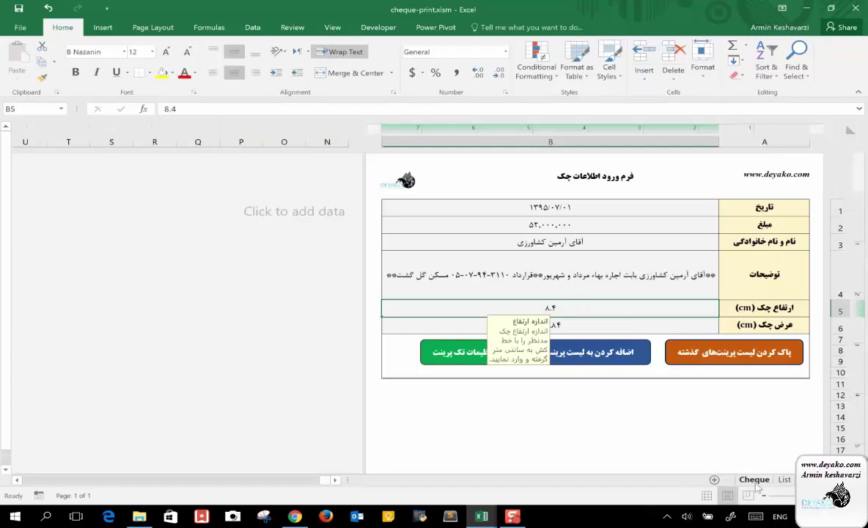
pyautogui.hotkey('ctrl', 'pagedown')
pyautogui.moveTo(321, 129); pyautogui.dragTo(671, 129)
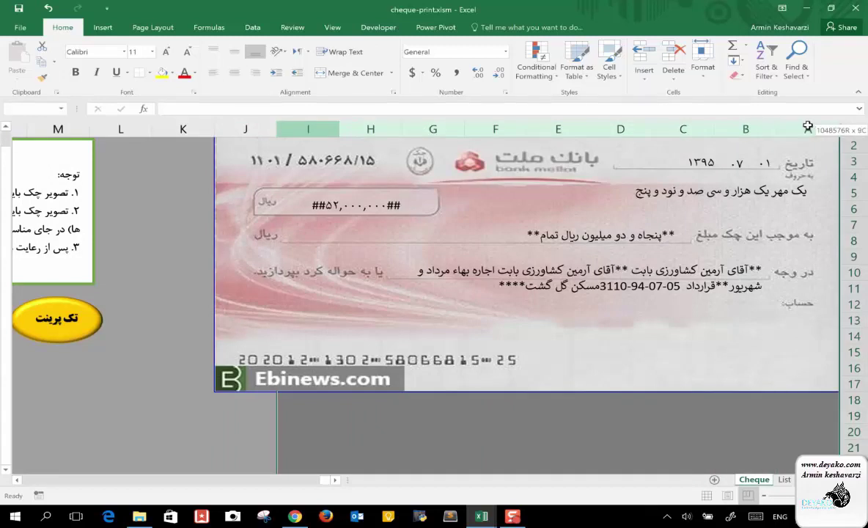
pyautogui.moveTo(671, 129); pyautogui.dragTo(777, 129)
pyautogui.click(262, 125)
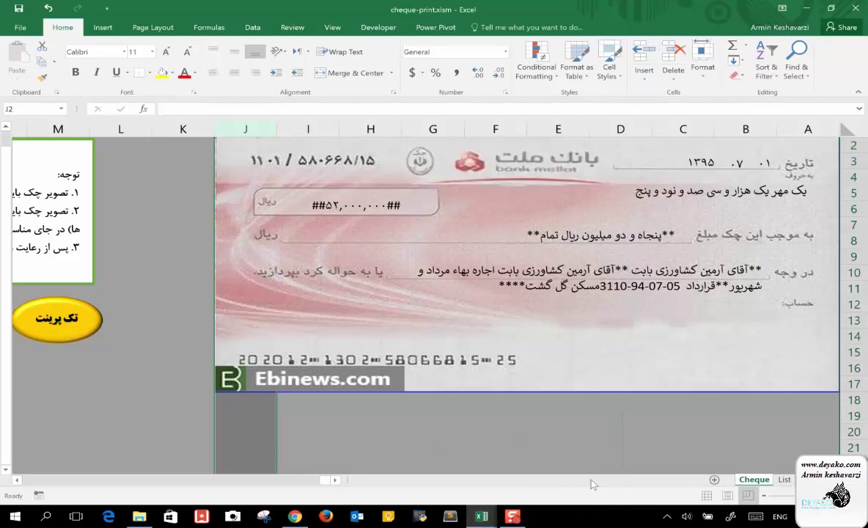
pyautogui.click(519, 427)
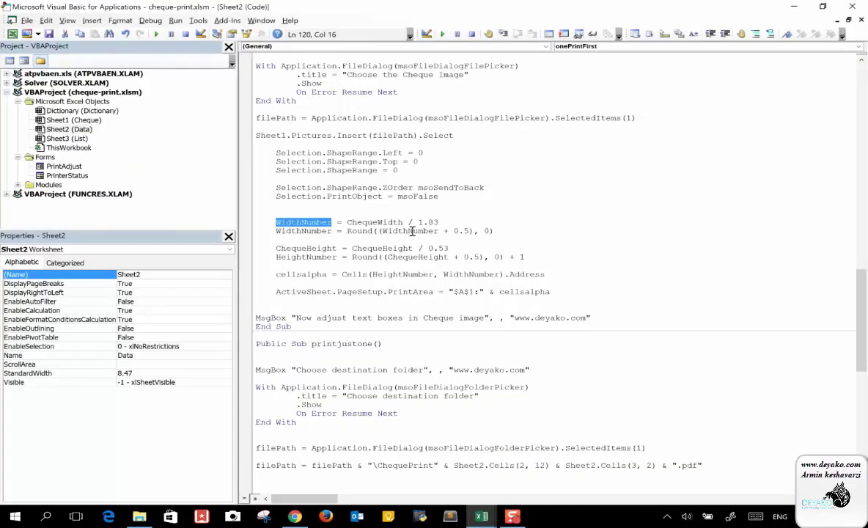
# Step: Dismiss the printer status prompt in Excel and come back to the macro code
pyautogui.click(481, 516)
pyautogui.click(439, 468)
pyautogui.click(488, 281)
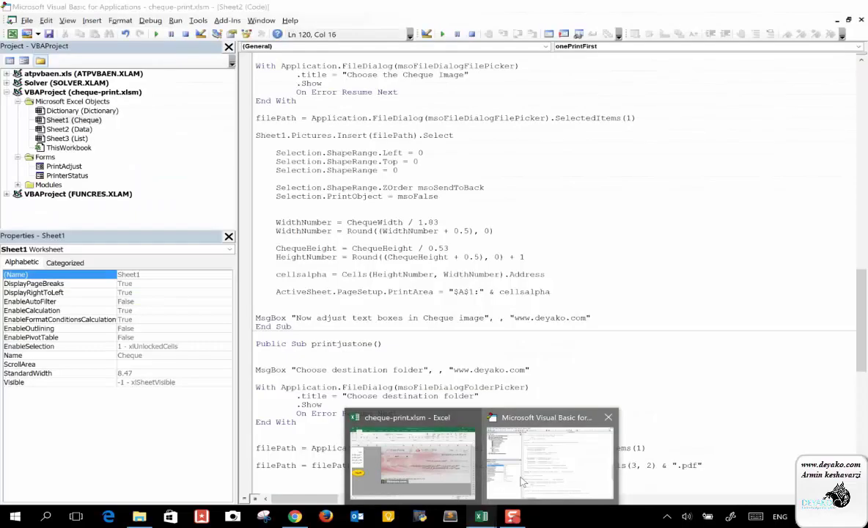
pyautogui.click(528, 461)
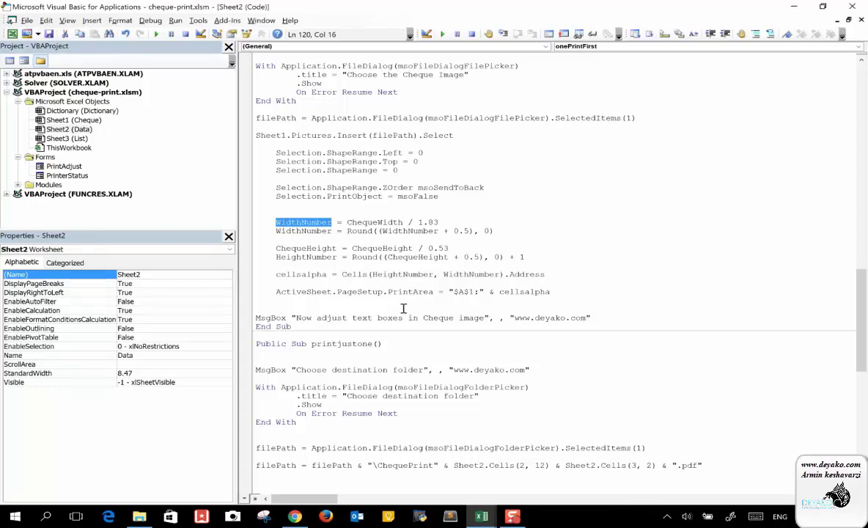
# Step: Explain the PrintArea line's "$A$1:" start cell and the cellsalpha address line
pyautogui.doubleClick(411, 292)
pyautogui.doubleClick(465, 291)
pyautogui.moveTo(551, 275); pyautogui.dragTo(277, 276)
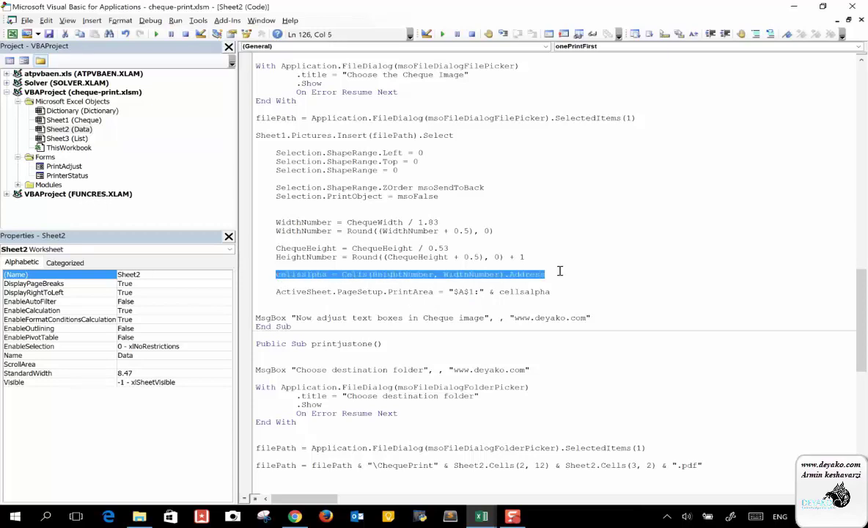
pyautogui.moveTo(563, 291); pyautogui.dragTo(450, 291)
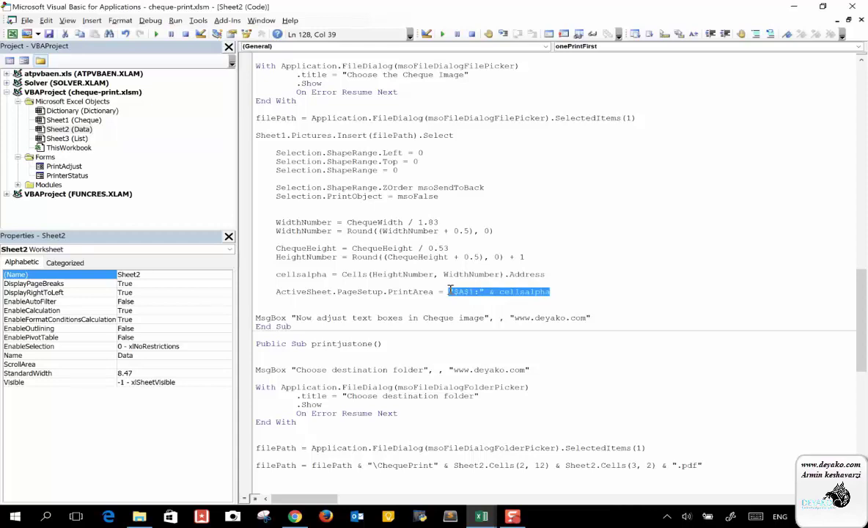
pyautogui.click(401, 298)
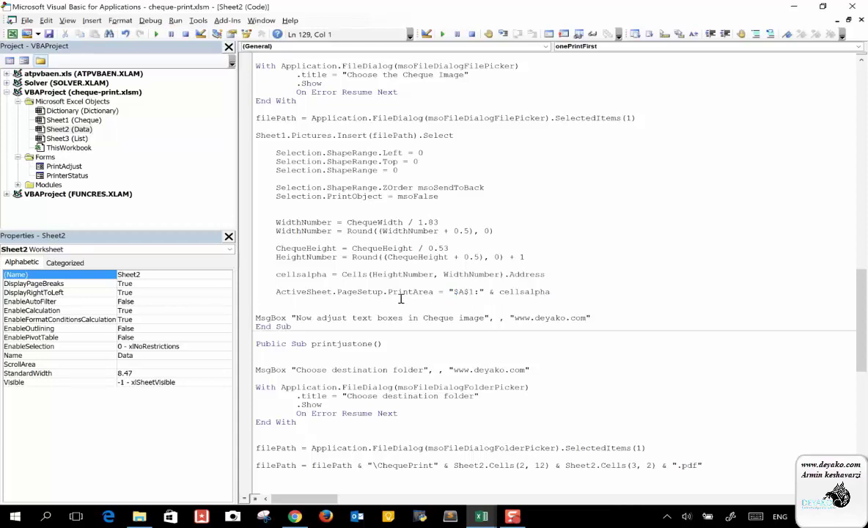
# Step: Point out HeightNumber, WidthNumber and the Address property in the Cells call
pyautogui.doubleClick(402, 274)
pyautogui.doubleClick(473, 275)
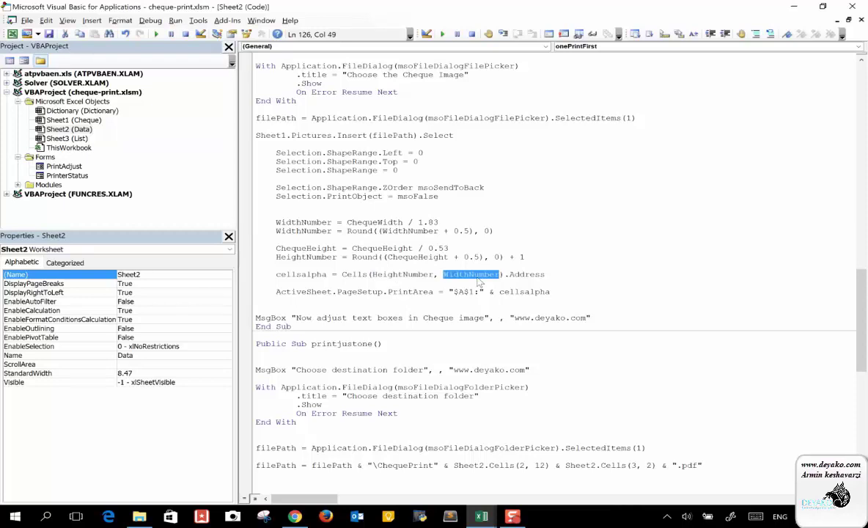
pyautogui.click(477, 274)
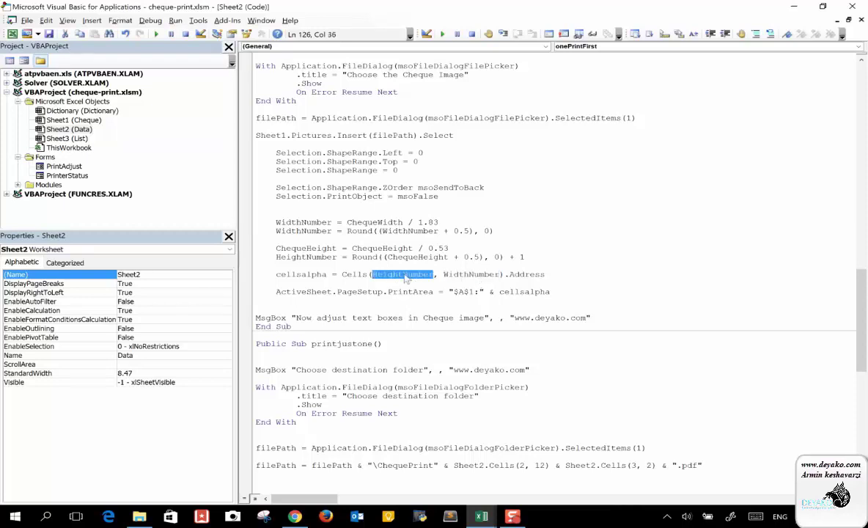
pyautogui.doubleClick(477, 274)
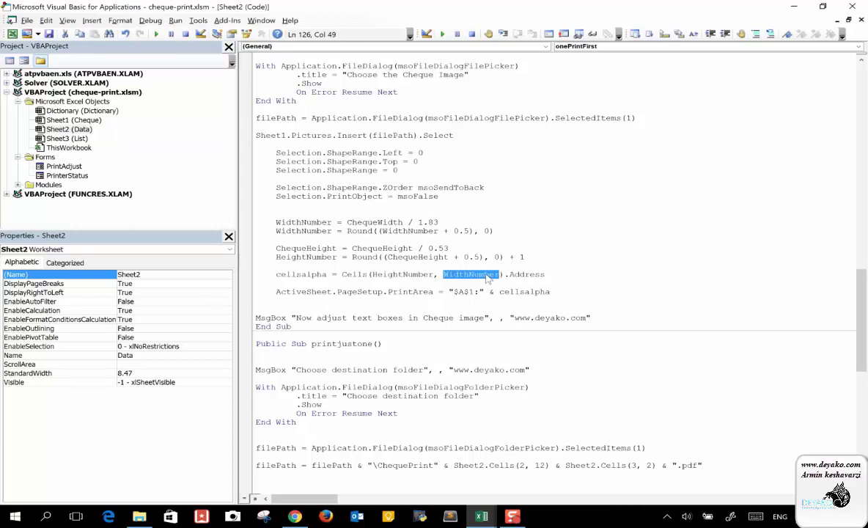
pyautogui.doubleClick(523, 274)
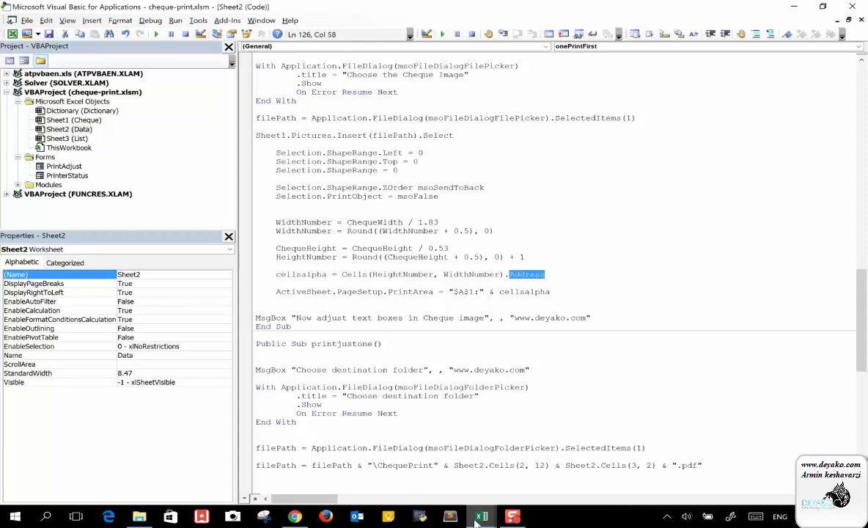
pyautogui.moveTo(481, 516)
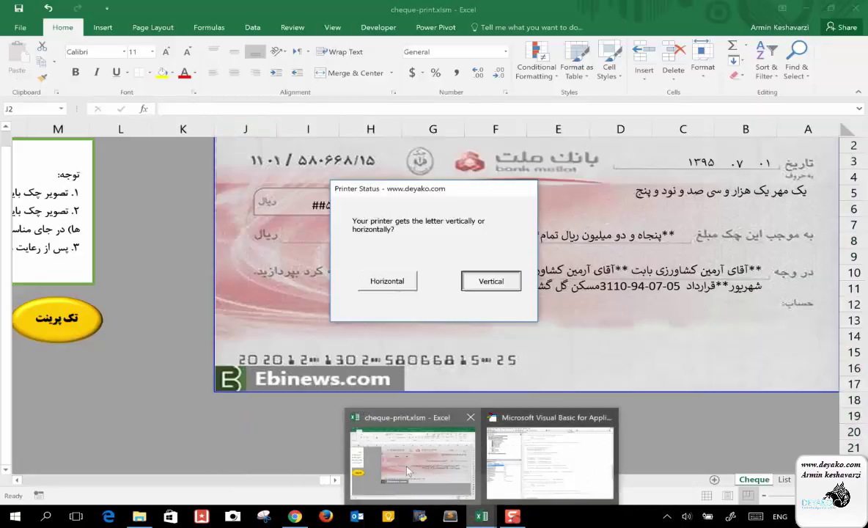
# Step: Select the cheque picture, then check the cellsalpha variable on onePrintFirst's print-area line
pyautogui.click(408, 471)
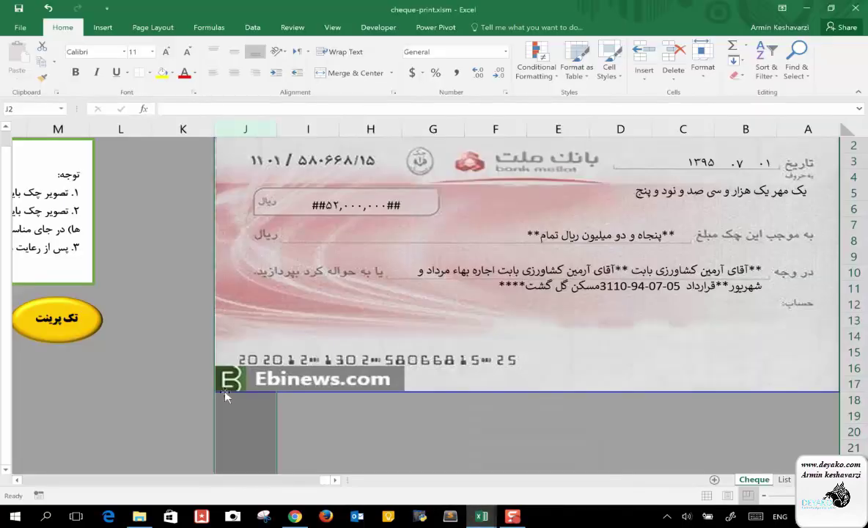
pyautogui.click(226, 390)
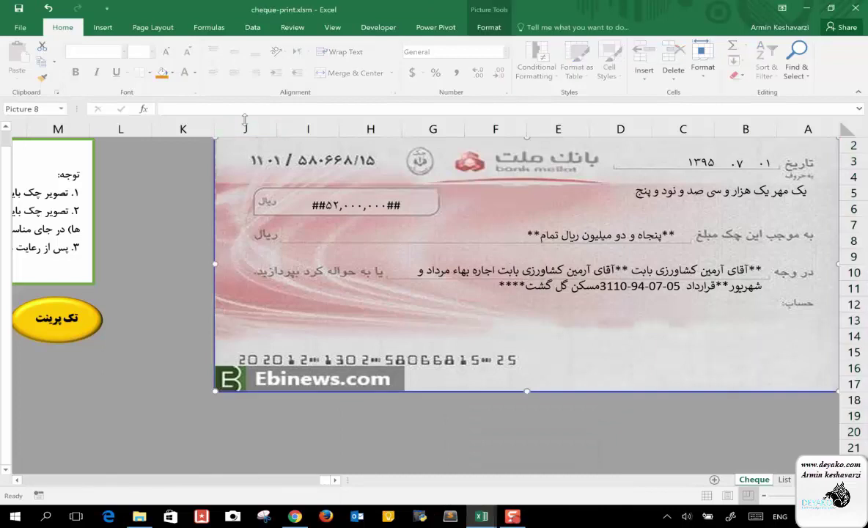
pyautogui.click(485, 515)
pyautogui.click(514, 425)
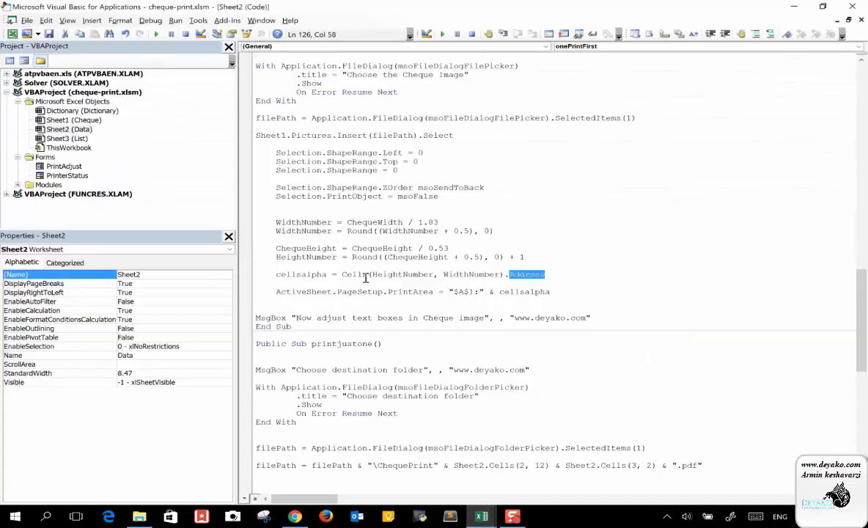
pyautogui.doubleClick(301, 274)
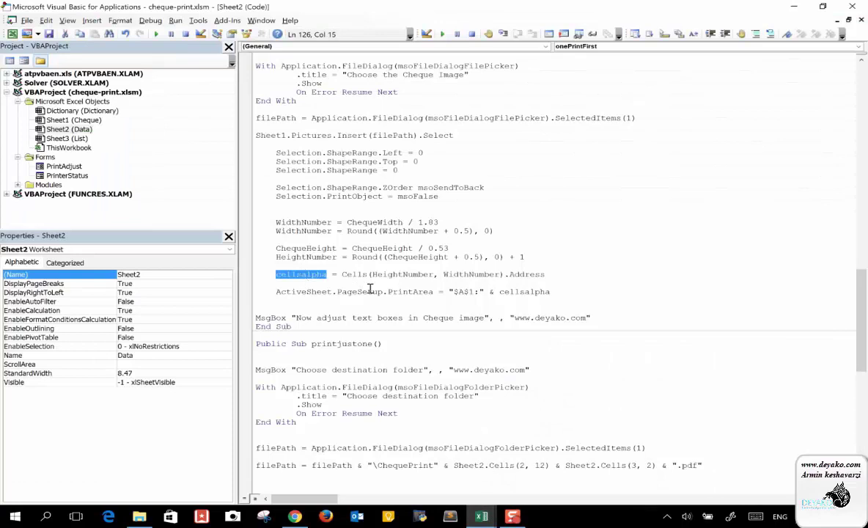
pyautogui.click(461, 293)
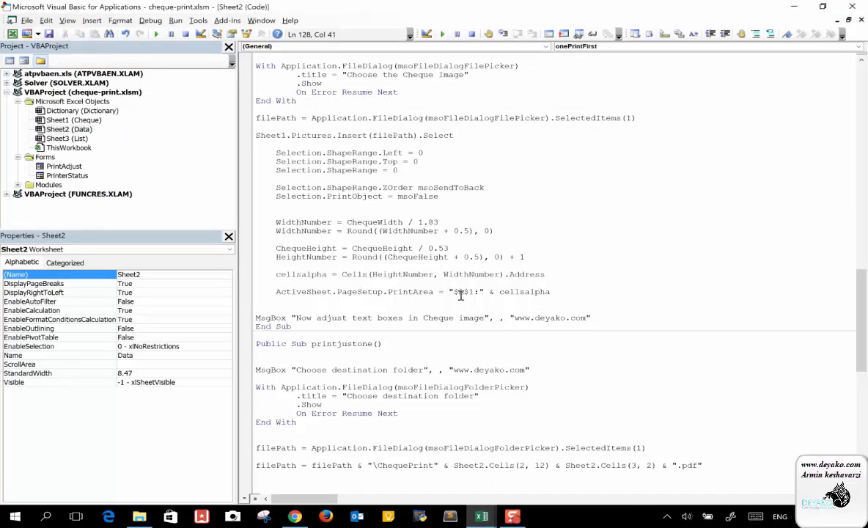
pyautogui.doubleClick(548, 291)
pyautogui.click(401, 291)
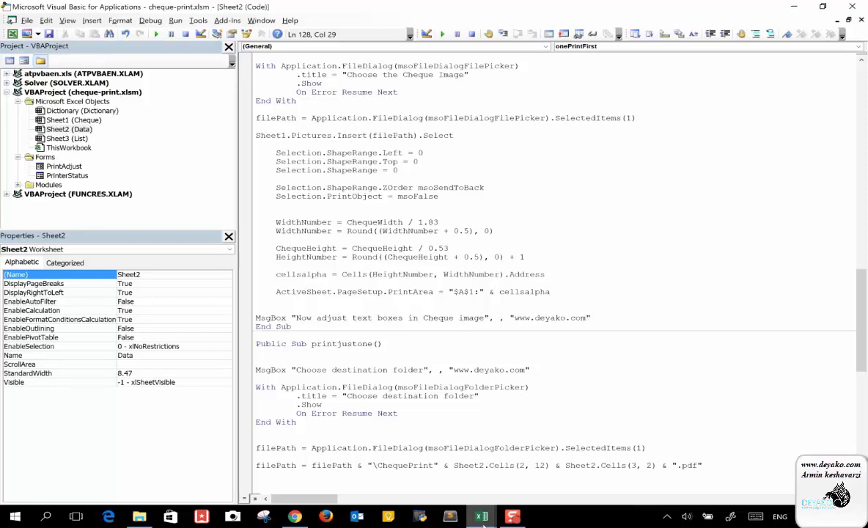
# Step: Narrow the cheque picture from its left edge, stretch it back across columns A–J, and return to VBA
pyautogui.click(425, 436)
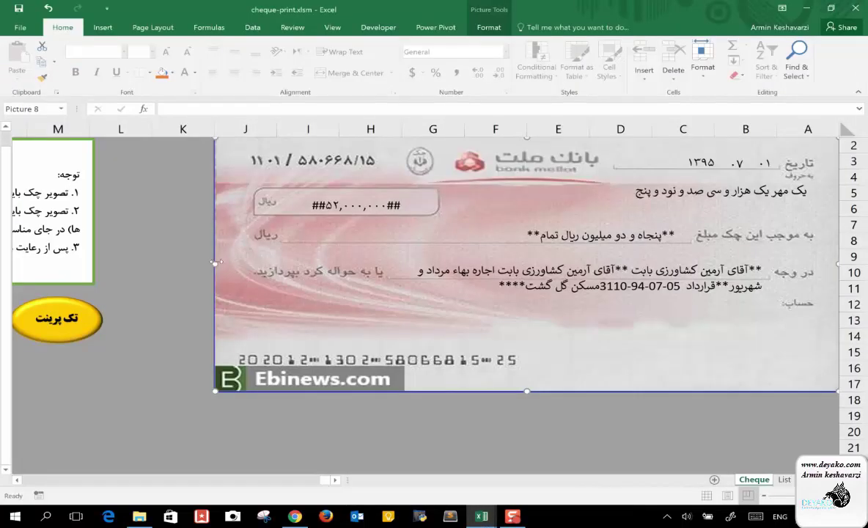
pyautogui.moveTo(215, 264); pyautogui.dragTo(377, 263)
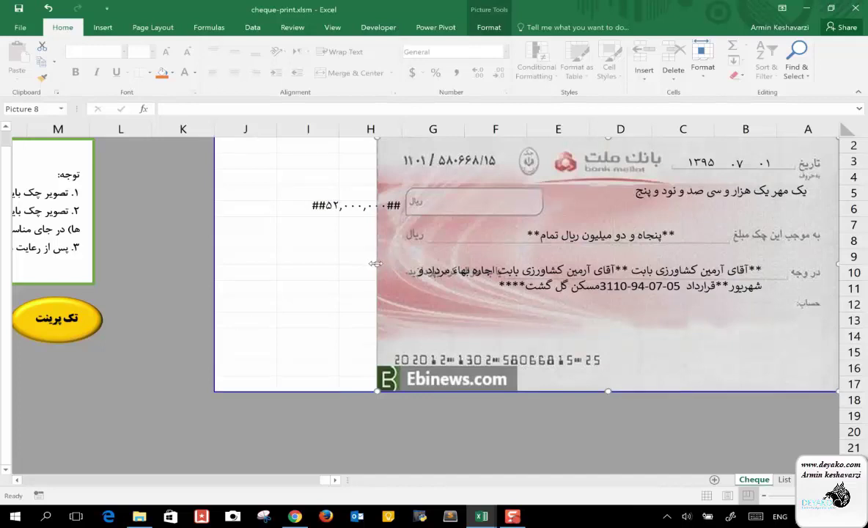
pyautogui.moveTo(375, 263); pyautogui.dragTo(216, 261)
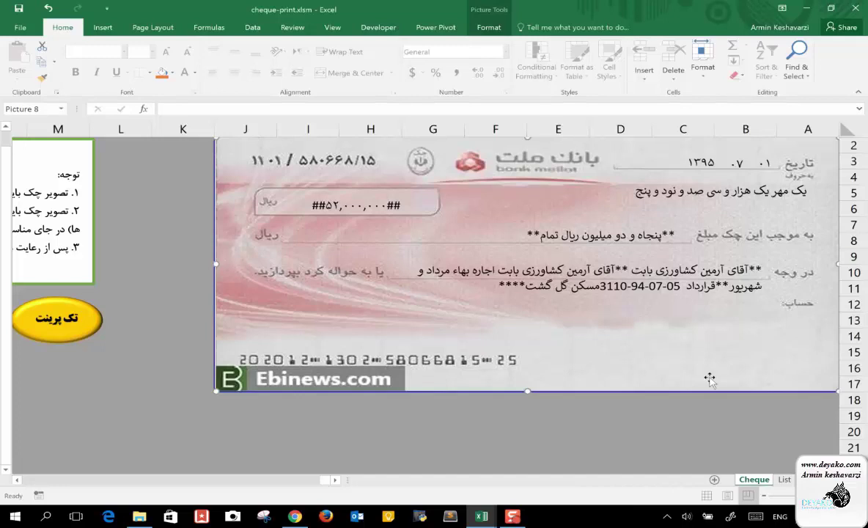
pyautogui.moveTo(481, 516)
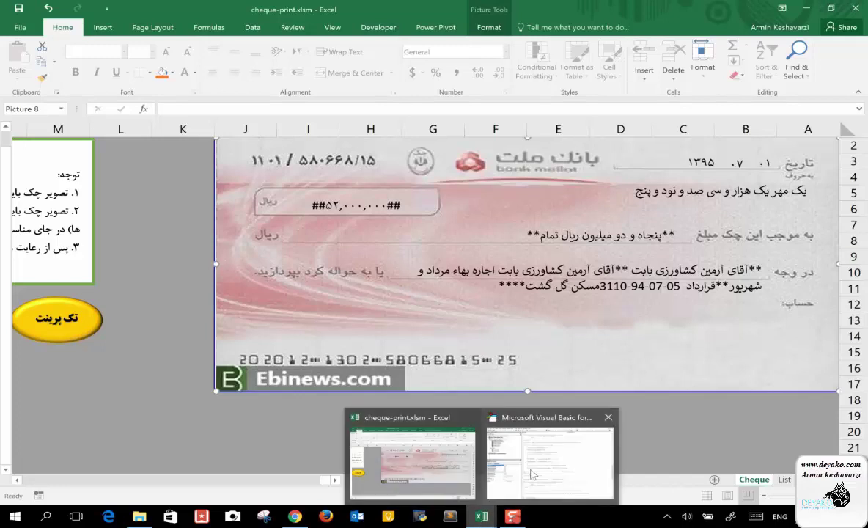
pyautogui.click(493, 440)
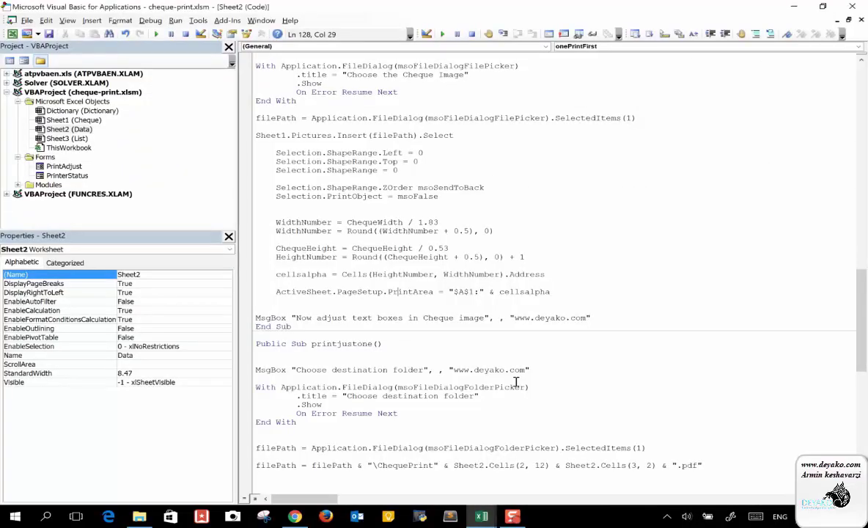
pyautogui.scroll(3, 557, 276)
pyautogui.scroll(9, 557, 277)
pyautogui.scroll(2, 558, 277)
pyautogui.scroll(3, 558, 276)
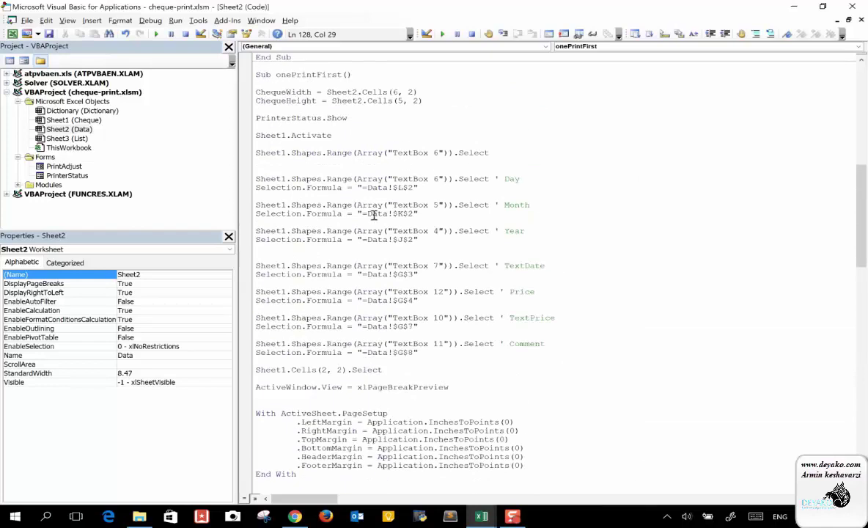
pyautogui.scroll(-1, 373, 260)
pyautogui.scroll(-2, 373, 260)
pyautogui.scroll(-1, 372, 261)
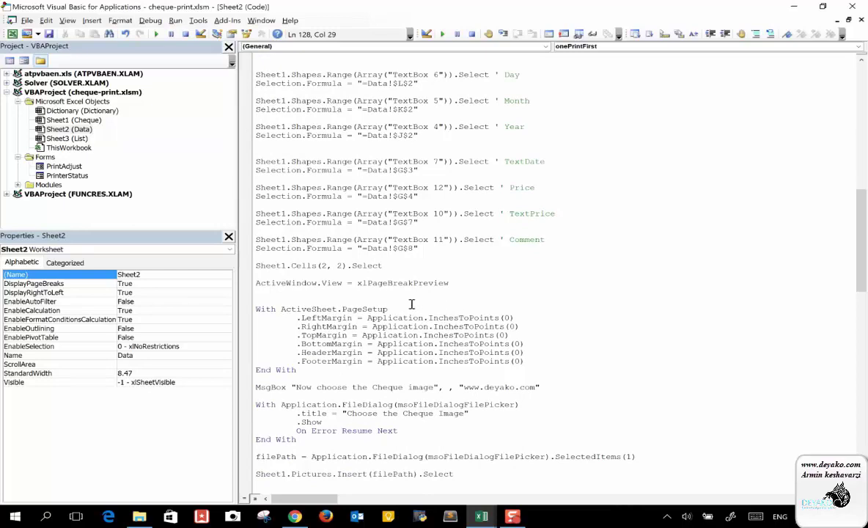
pyautogui.scroll(-1, 364, 361)
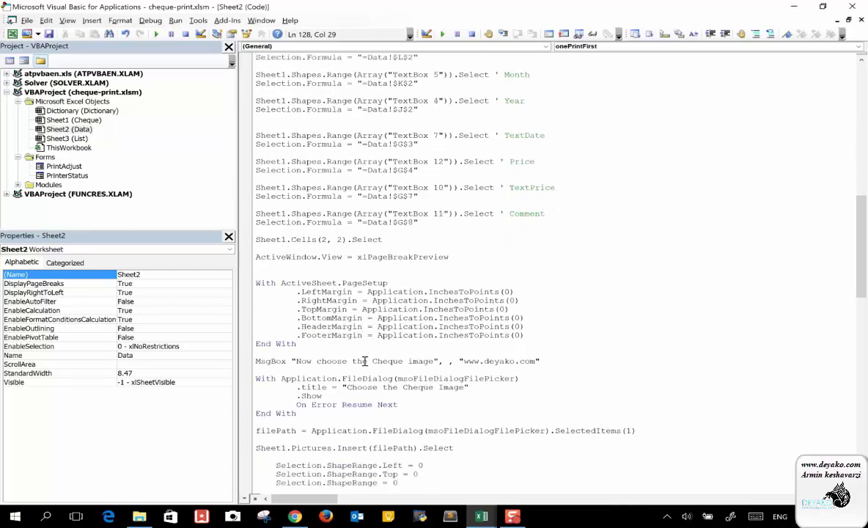
pyautogui.scroll(-2, 446, 351)
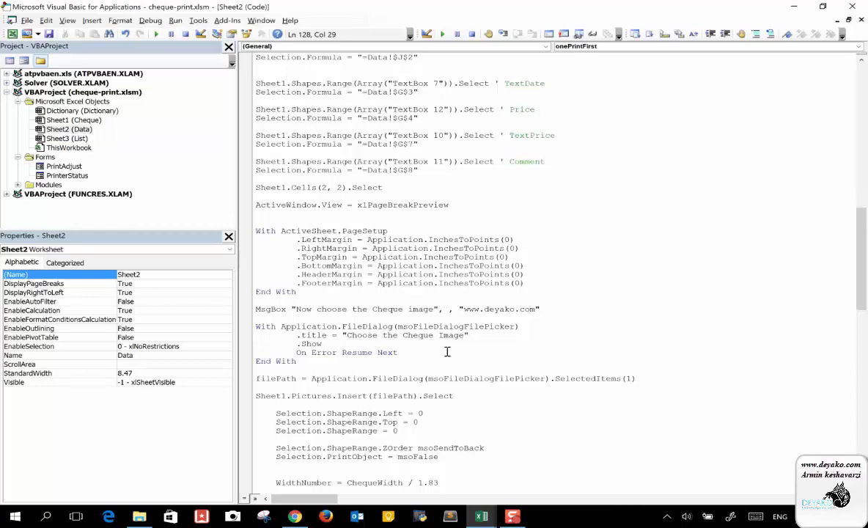
pyautogui.scroll(-2, 446, 351)
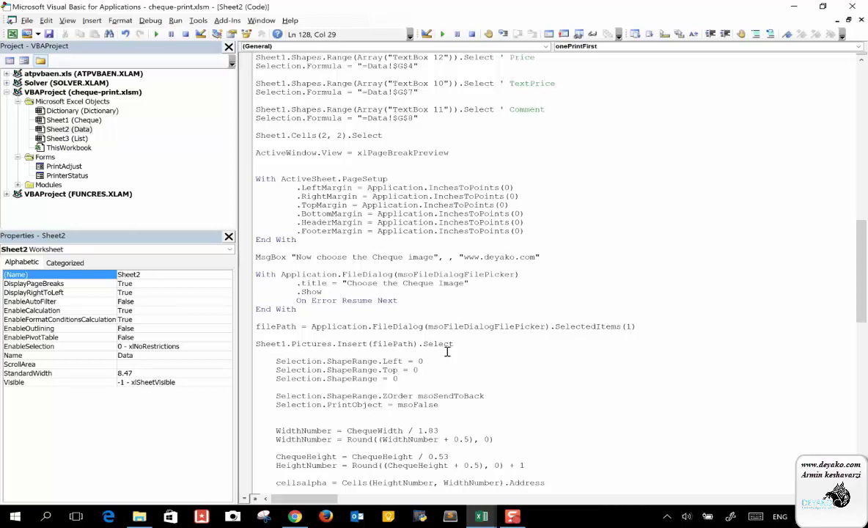
pyautogui.scroll(-2, 443, 341)
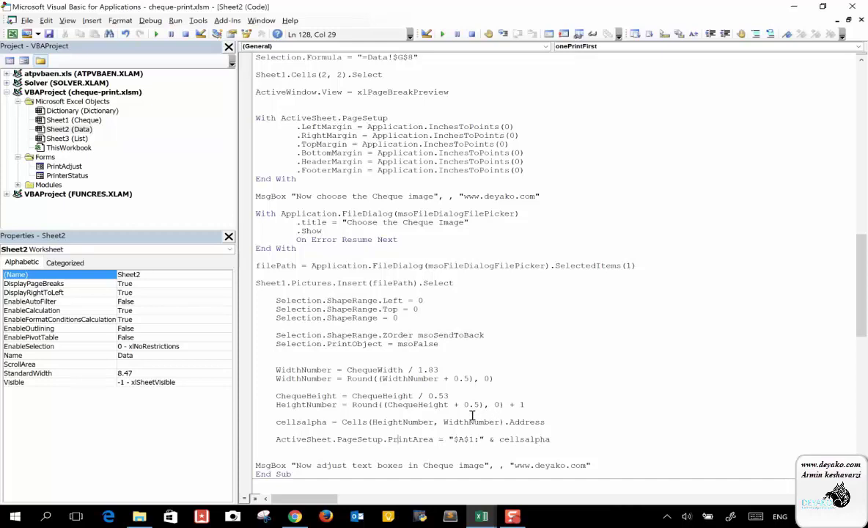
pyautogui.scroll(-2, 445, 388)
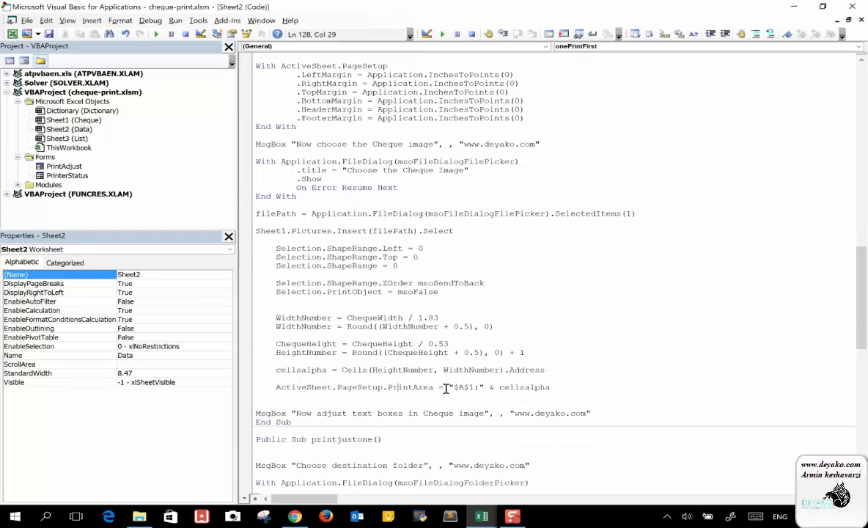
pyautogui.scroll(6, 445, 387)
pyautogui.scroll(3, 445, 388)
pyautogui.scroll(5, 445, 388)
pyautogui.scroll(3, 445, 387)
pyautogui.scroll(-5, 445, 388)
pyautogui.scroll(-2, 445, 388)
pyautogui.scroll(-5, 445, 387)
pyautogui.scroll(-2, 445, 388)
pyautogui.scroll(-2, 445, 388)
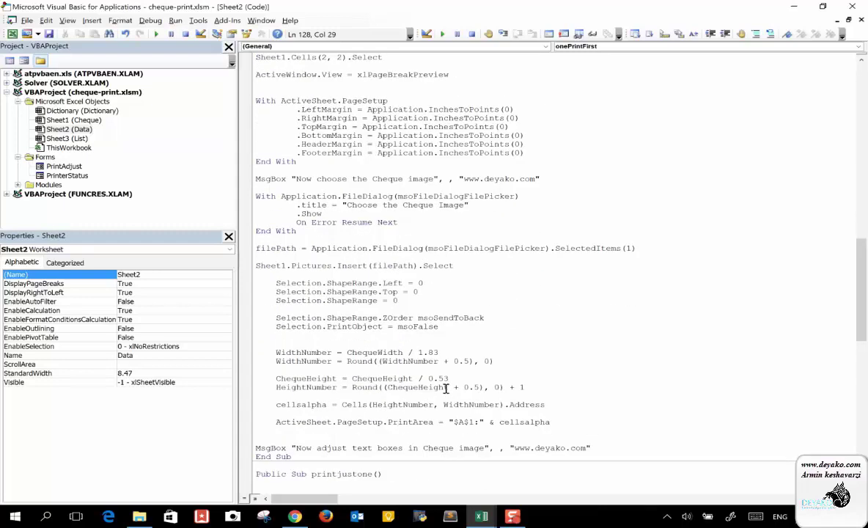
pyautogui.moveTo(481, 517)
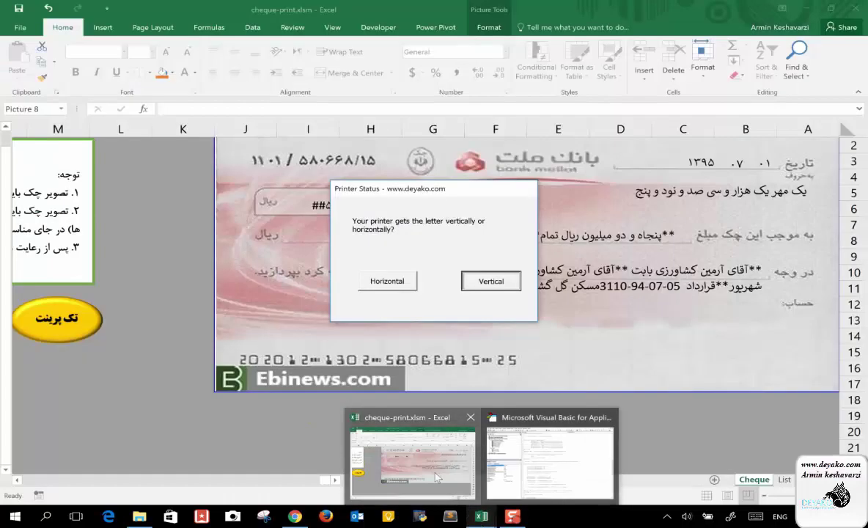
# Step: Bring the cheque-print.xlsm workbook back to the front on the Cheque sheet
pyautogui.click(436, 477)
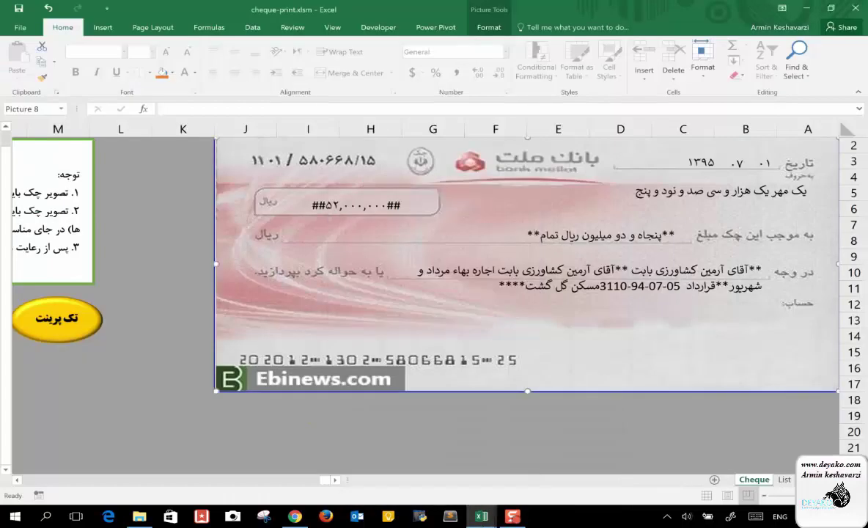